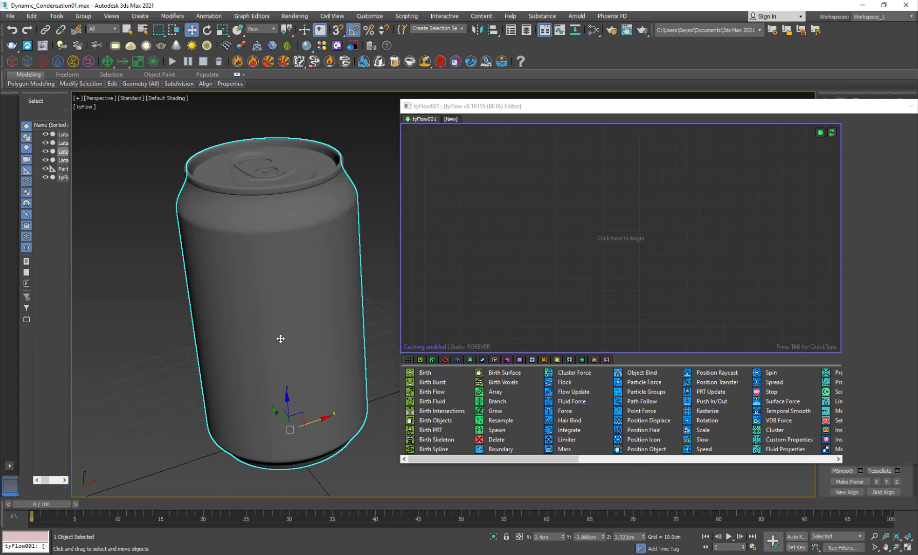
Examine the can model from several angles, including with its edged faces shown.
{"action": "middle_click_drag", "start_coordinate": [281, 338], "coordinate": [259, 318], "text": "alt"}
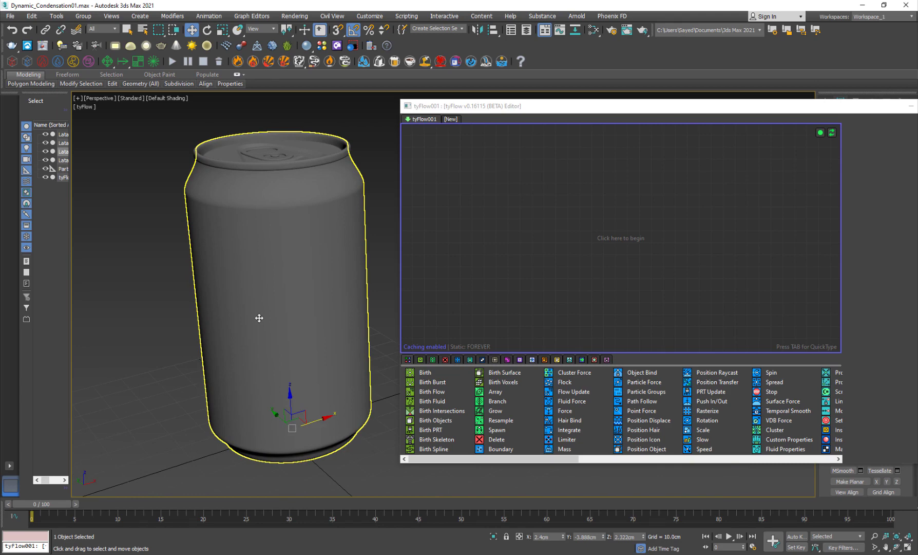
{"action": "left_click", "coordinate": [131, 322]}
{"action": "key", "text": "F4"}
{"action": "middle_click_drag", "start_coordinate": [199, 319], "coordinate": [267, 315]}
{"action": "key", "text": "F4"}
{"action": "left_click", "coordinate": [326, 309]}
{"action": "mouse_move", "coordinate": [197, 320]}
{"action": "middle_mouse_down", "text": "alt"}
{"action": "mouse_move", "coordinate": [229, 325]}
{"action": "mouse_move", "coordinate": [146, 307]}
{"action": "mouse_move", "coordinate": [225, 335]}
{"action": "mouse_move", "coordinate": [187, 332]}
{"action": "middle_mouse_up", "text": "alt"}
{"action": "scroll", "coordinate": [187, 329], "scroll_direction": "down", "scroll_amount": 4}
{"action": "left_click", "coordinate": [264, 395]}
{"action": "scroll", "coordinate": [264, 395], "scroll_direction": "up", "scroll_amount": 3}
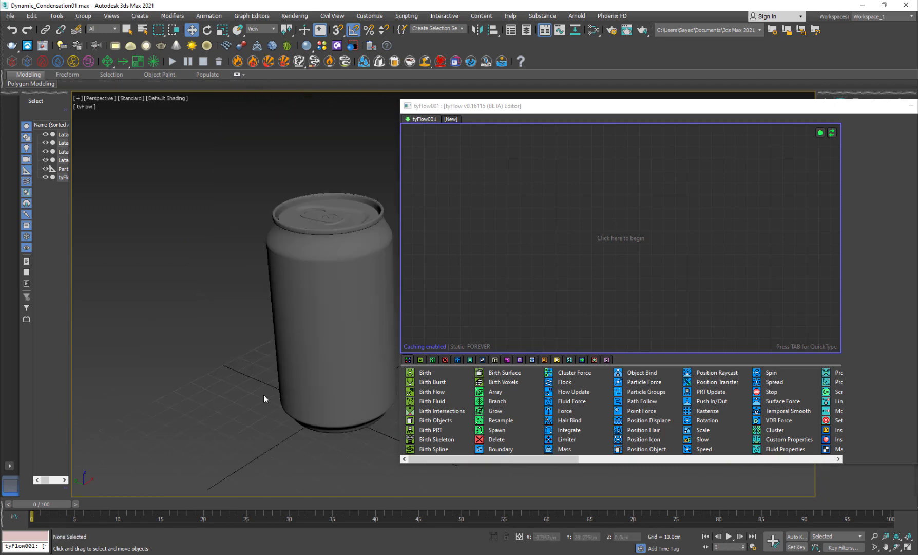
{"action": "middle_click_drag", "start_coordinate": [264, 395], "coordinate": [243, 375], "text": "alt"}
Close the open tyFlow editor and delete the existing tyFlow object from the scene.
{"action": "left_click_drag", "start_coordinate": [469, 106], "coordinate": [475, 87]}
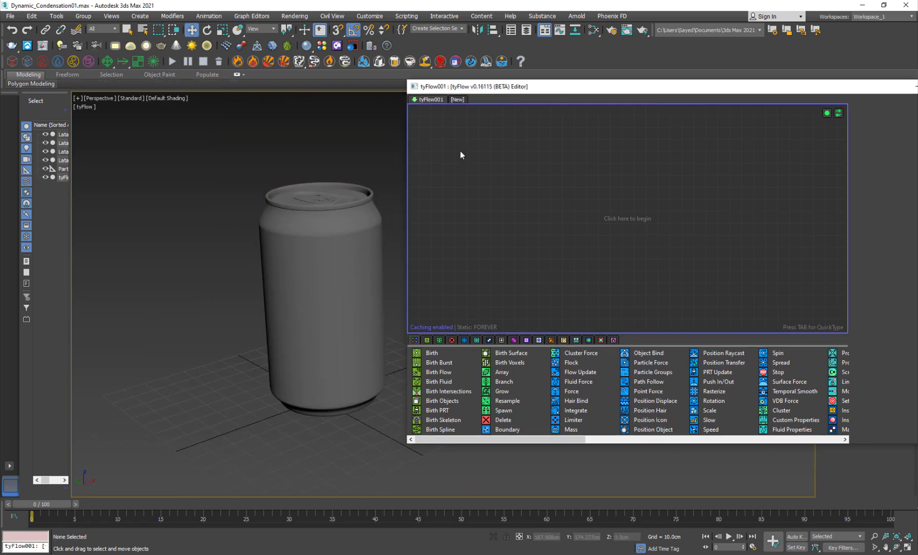
{"action": "left_click_drag", "start_coordinate": [565, 91], "coordinate": [363, 105]}
{"action": "left_click", "coordinate": [748, 104]}
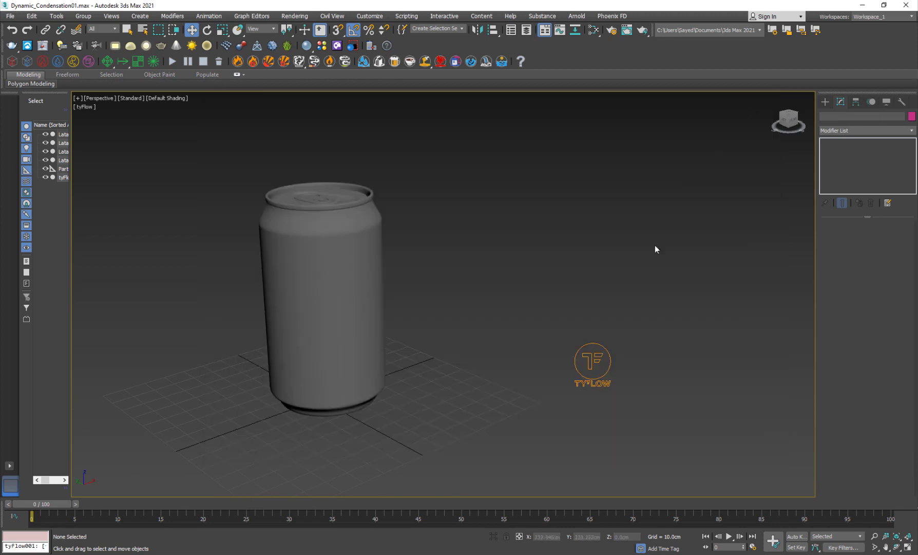
{"action": "left_click", "coordinate": [592, 362]}
{"action": "key", "text": "Delete"}
Create a new tyFlow icon on the ground beside the can and turn off Affect Pivot Only.
{"action": "left_click", "coordinate": [826, 102]}
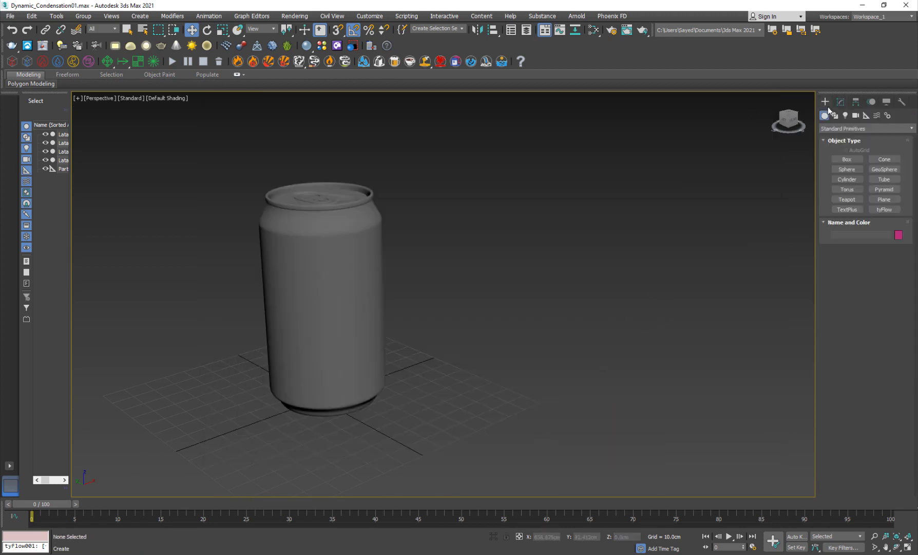
{"action": "left_click", "coordinate": [882, 211]}
{"action": "left_click", "coordinate": [599, 352]}
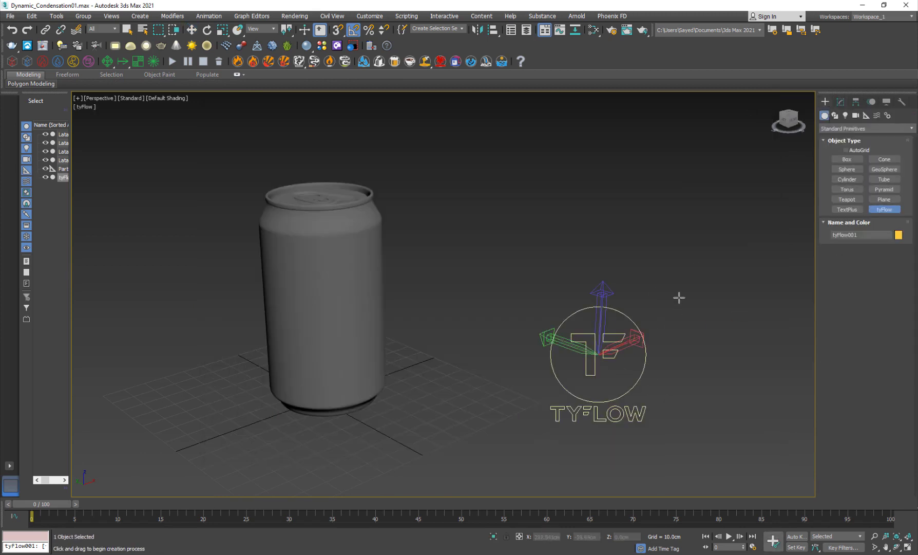
{"action": "right_click", "coordinate": [682, 256]}
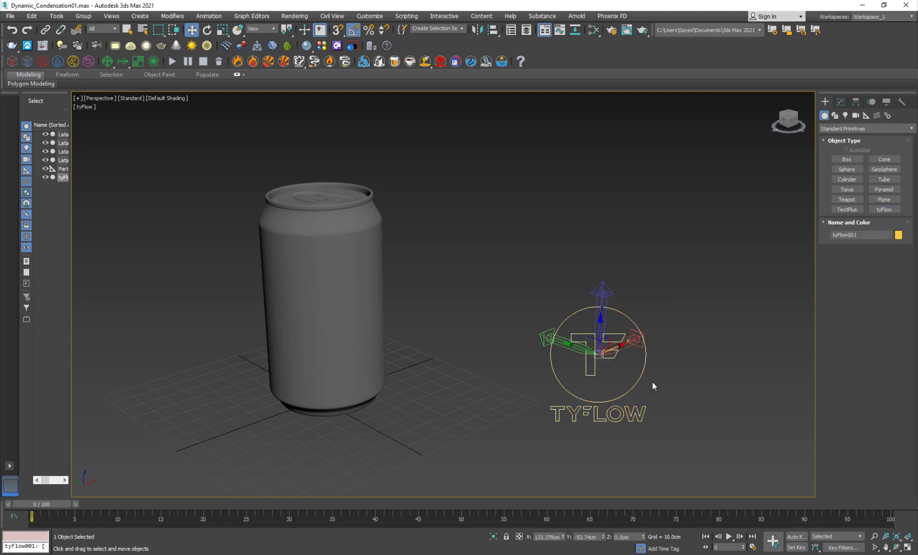
{"action": "left_click", "coordinate": [856, 102]}
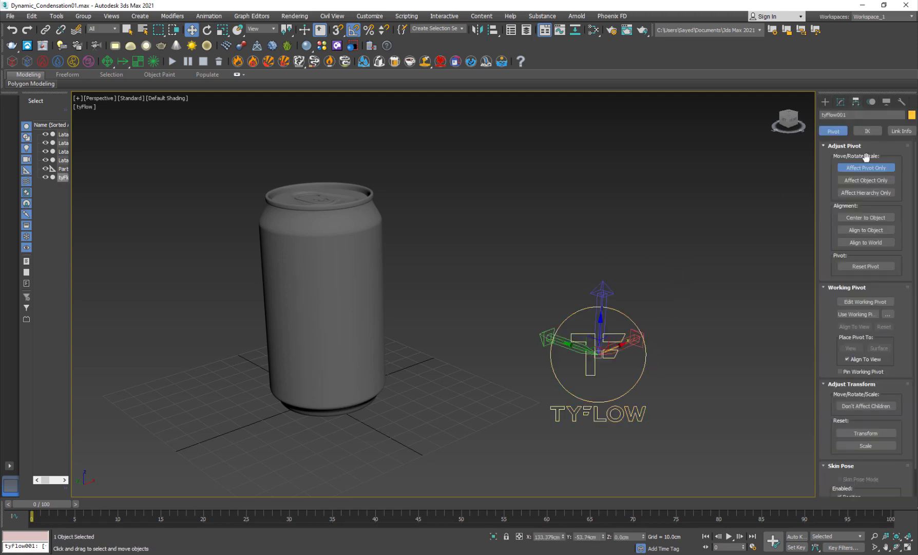
{"action": "left_click", "coordinate": [861, 167]}
{"action": "left_click", "coordinate": [827, 102]}
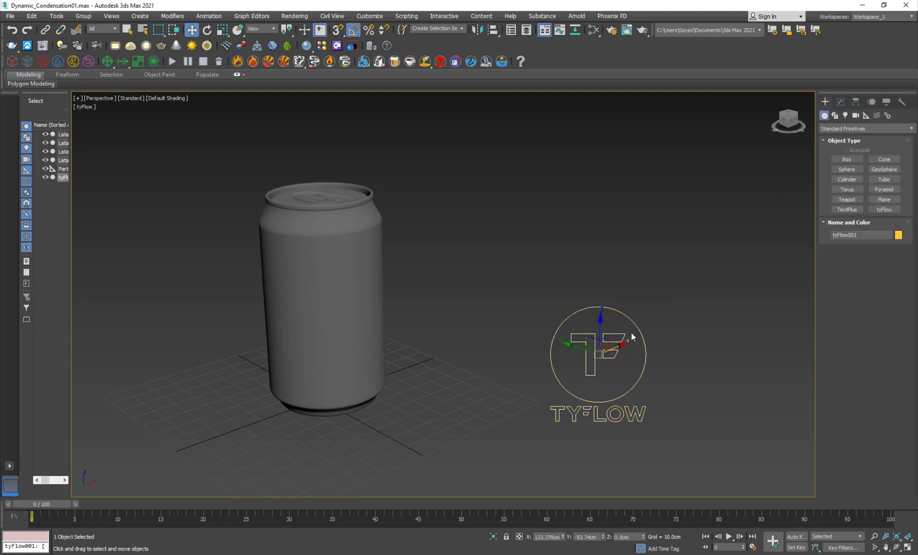
Open the new tyFlow object's editor, narrow it and arrange it so the can stays visible beside it.
{"action": "left_click", "coordinate": [842, 100]}
{"action": "left_click", "coordinate": [861, 248]}
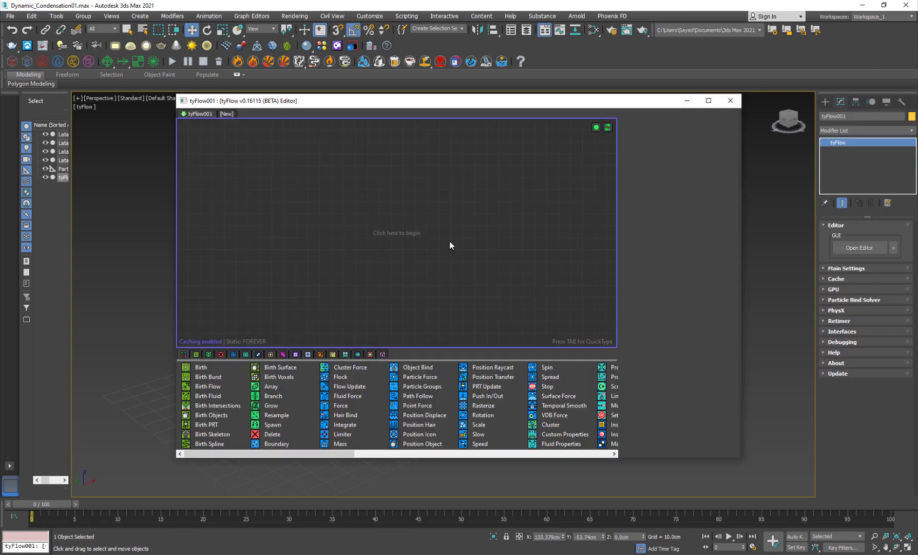
{"action": "left_click_drag", "start_coordinate": [251, 108], "coordinate": [409, 107]}
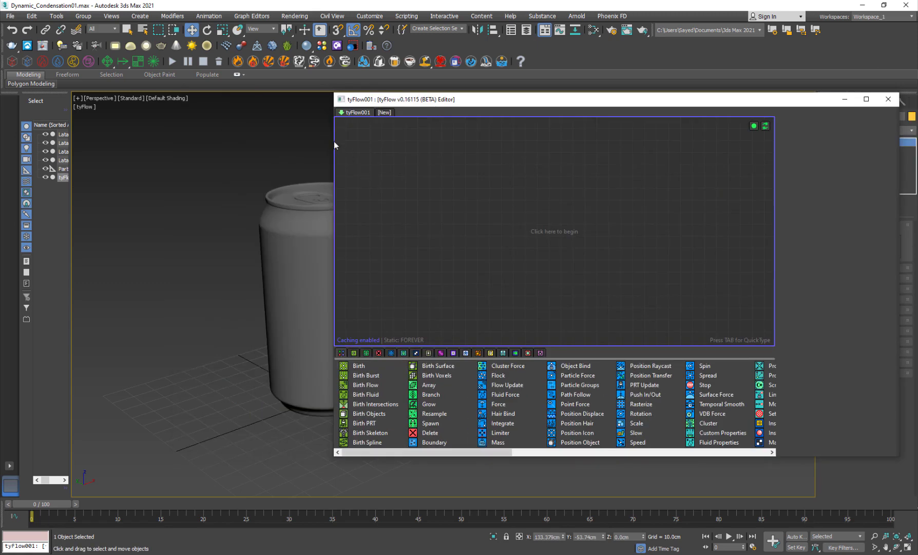
{"action": "left_click_drag", "start_coordinate": [350, 146], "coordinate": [458, 146]}
{"action": "middle_click_drag", "start_coordinate": [290, 288], "coordinate": [228, 289]}
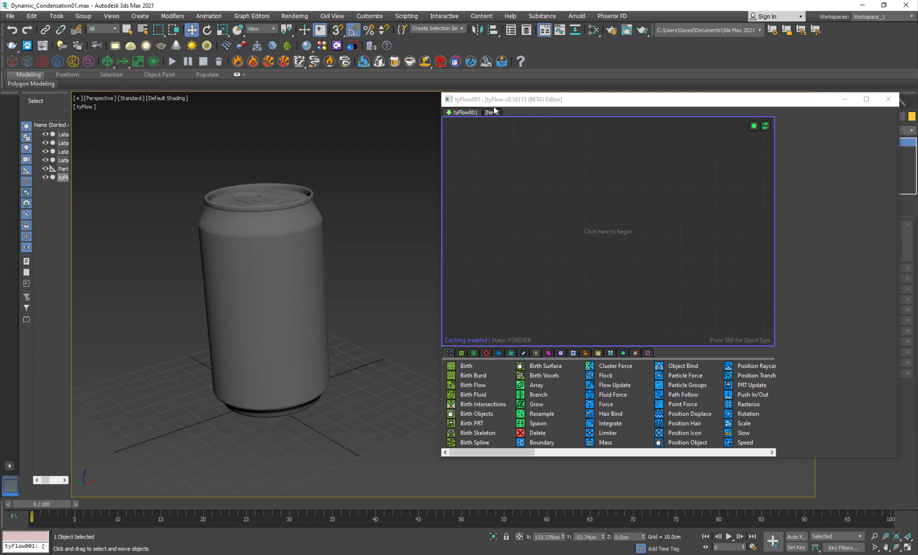
{"action": "left_click_drag", "start_coordinate": [494, 109], "coordinate": [423, 109]}
Create an event with a Birth operator that ends at frame 0 and emits a total of 2000 particles.
{"action": "left_click_drag", "start_coordinate": [396, 365], "coordinate": [464, 198]}
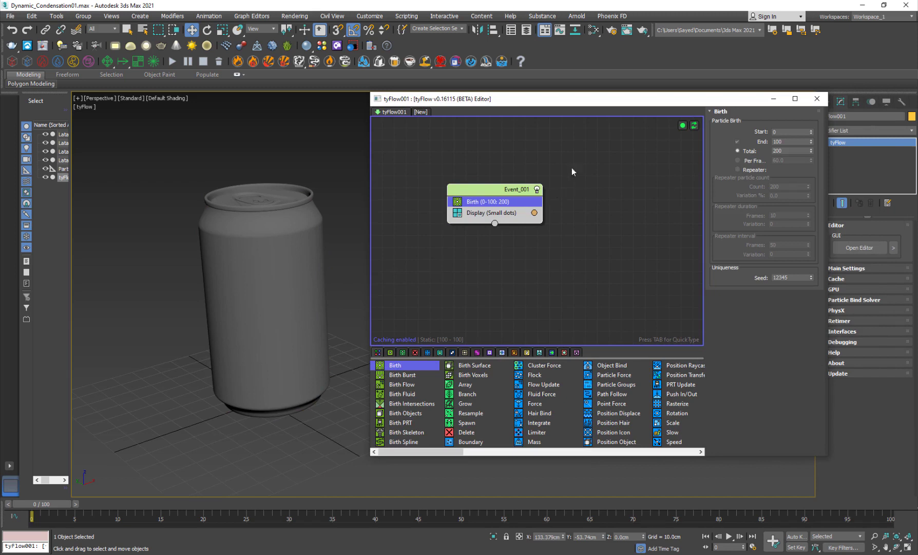
{"action": "right_click", "coordinate": [811, 143]}
{"action": "left_click", "coordinate": [786, 151]}
Add a Position Object operator to the birth event and pick the can body Lata_cuerpo_Cilindro2 as its object.
{"action": "key", "text": "Tab"}
{"action": "type", "text": "pos"}
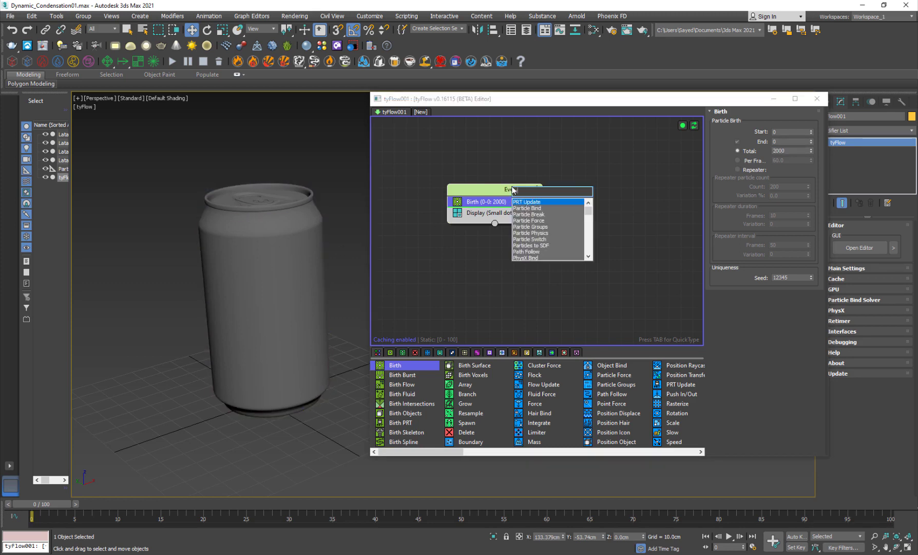
{"action": "key", "text": "Down"}
{"action": "key", "text": "Down"}
{"action": "key", "text": "Down"}
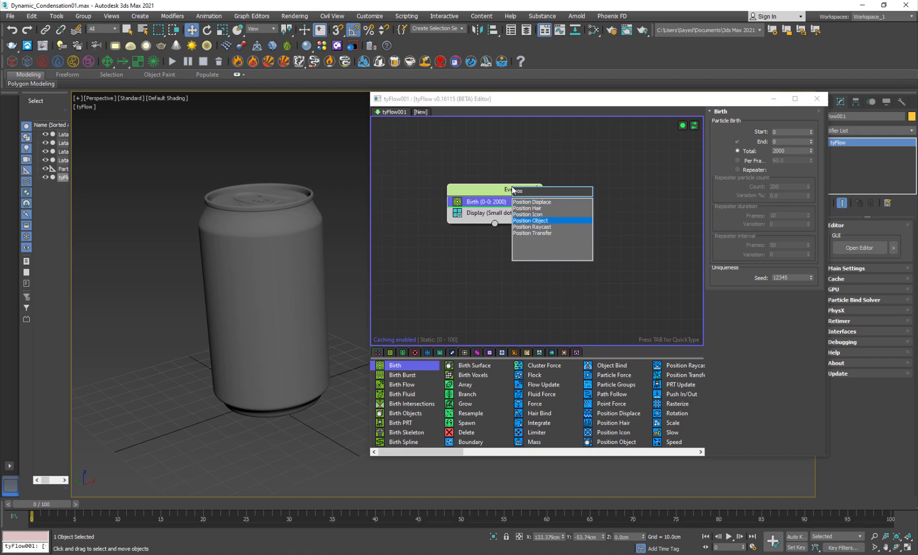
{"action": "key", "text": "Return"}
{"action": "left_click", "coordinate": [744, 218]}
{"action": "left_click", "coordinate": [255, 297]}
Select the can body and examine how the particles are spread over its surface.
{"action": "middle_click_drag", "start_coordinate": [144, 421], "coordinate": [231, 349], "text": "alt"}
{"action": "left_click", "coordinate": [277, 348]}
{"action": "key", "text": "F3"}
{"action": "key", "text": "F3"}
{"action": "scroll", "coordinate": [319, 254], "scroll_direction": "up", "scroll_amount": 4}
{"action": "scroll", "coordinate": [329, 253], "scroll_direction": "down", "scroll_amount": 3}
{"action": "middle_click_drag", "start_coordinate": [302, 269], "coordinate": [272, 280], "text": "alt"}
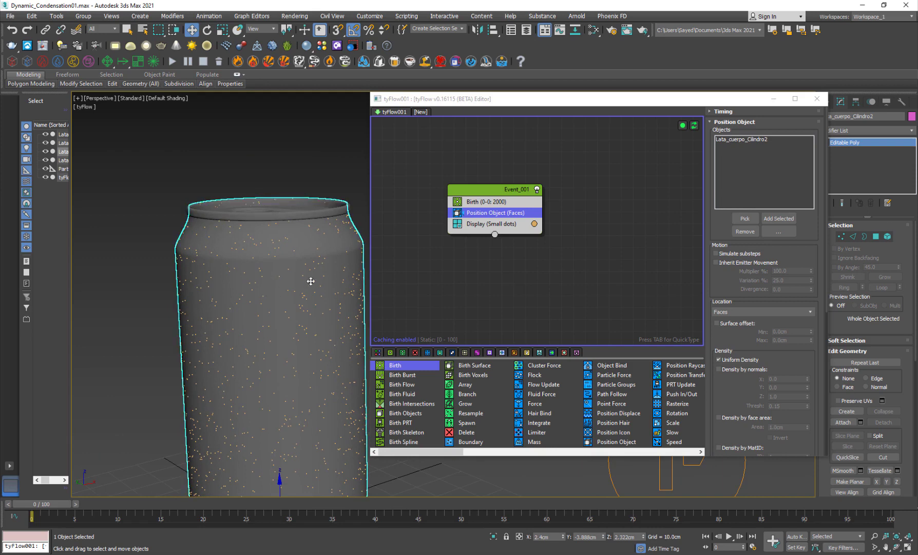
{"action": "mouse_move", "coordinate": [306, 290]}
{"action": "middle_mouse_down", "text": "alt"}
{"action": "mouse_move", "coordinate": [301, 314]}
{"action": "mouse_move", "coordinate": [389, 299]}
{"action": "mouse_move", "coordinate": [308, 289]}
{"action": "middle_mouse_up", "text": "alt"}
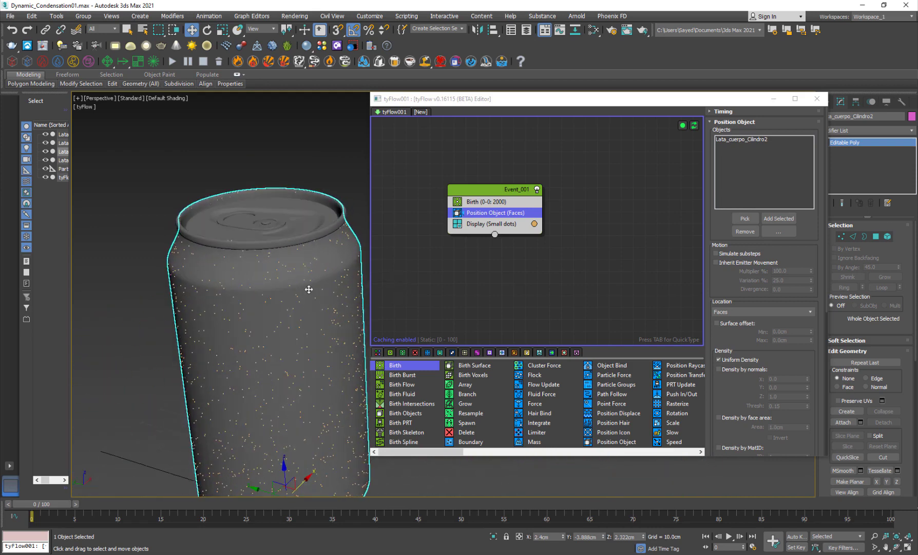
{"action": "scroll", "coordinate": [309, 285], "scroll_direction": "down", "scroll_amount": 3}
{"action": "middle_click_drag", "start_coordinate": [318, 330], "coordinate": [275, 299], "text": "alt"}
{"action": "scroll", "coordinate": [277, 296], "scroll_direction": "up", "scroll_amount": 2}
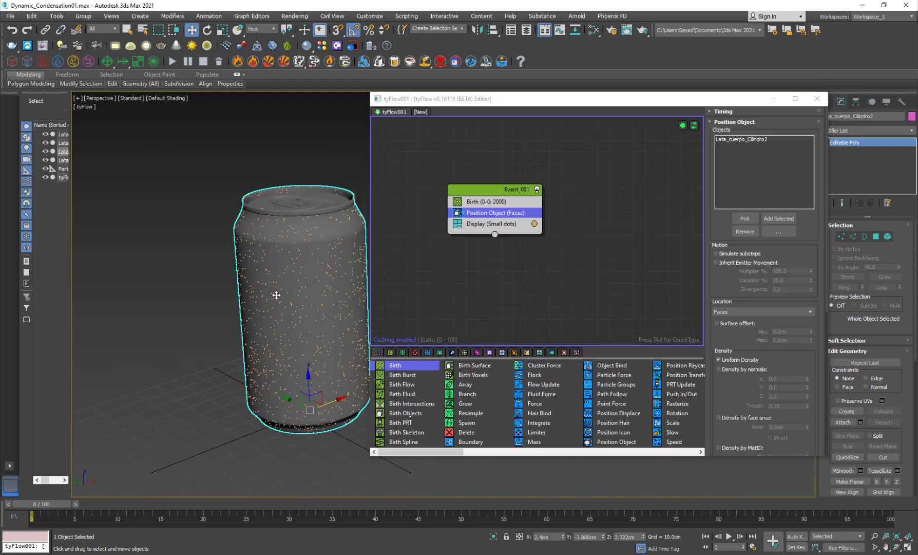
{"action": "key", "text": "F3"}
{"action": "key", "text": "F3"}
Minimize the tyFlow editor and, in the maximized front view, limit the can body's polygon selection to the wall below the shoulder.
{"action": "left_click", "coordinate": [877, 237]}
{"action": "left_click_drag", "start_coordinate": [314, 280], "coordinate": [261, 264], "text": "alt"}
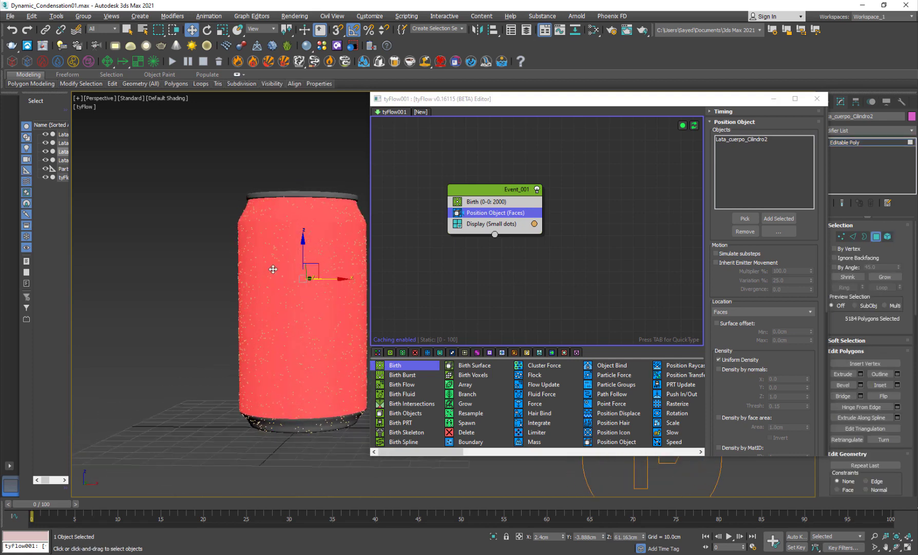
{"action": "key", "text": "alt+w"}
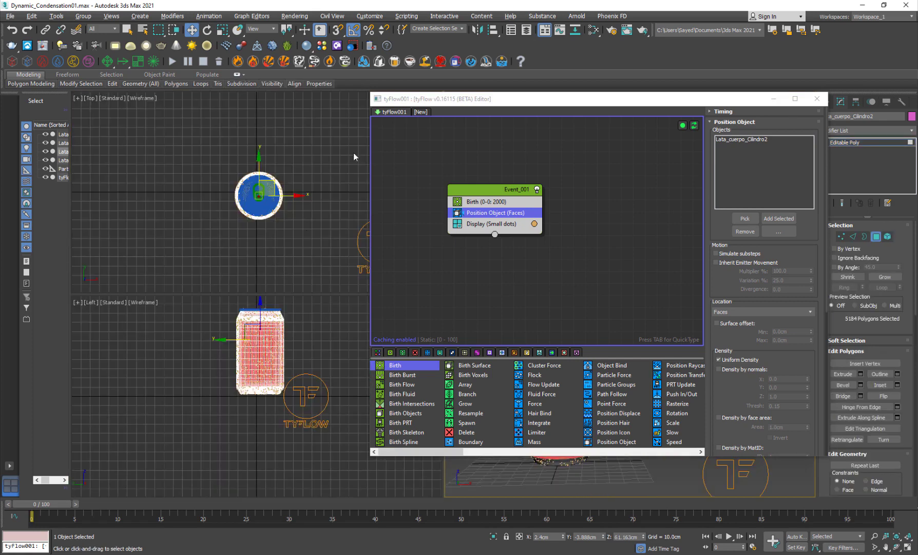
{"action": "left_click", "coordinate": [772, 98]}
{"action": "key", "text": "alt+w"}
{"action": "key", "text": "z"}
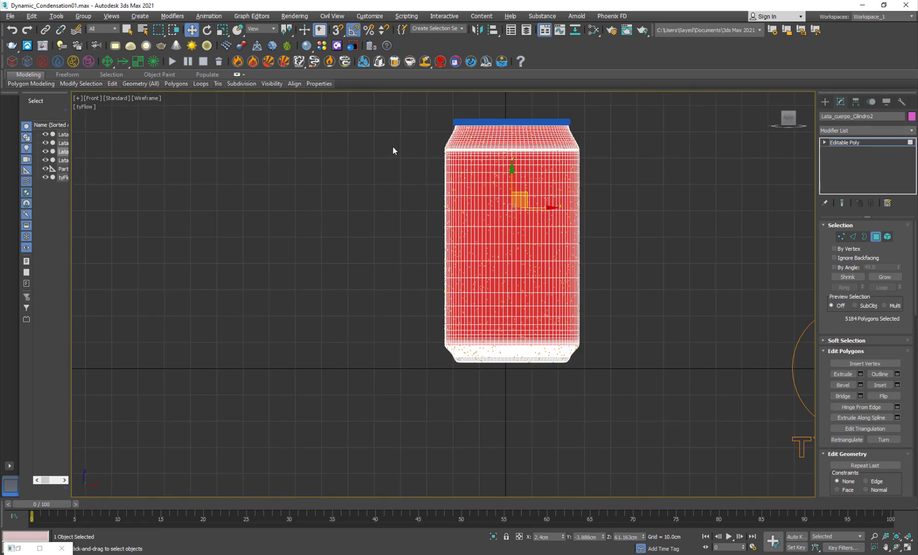
{"action": "left_click_drag", "start_coordinate": [396, 136], "coordinate": [589, 268]}
{"action": "left_click_drag", "start_coordinate": [642, 350], "coordinate": [646, 344]}
Assign material ID 3 to the selected wall polygons and leave polygon editing.
{"action": "key", "text": "alt+w"}
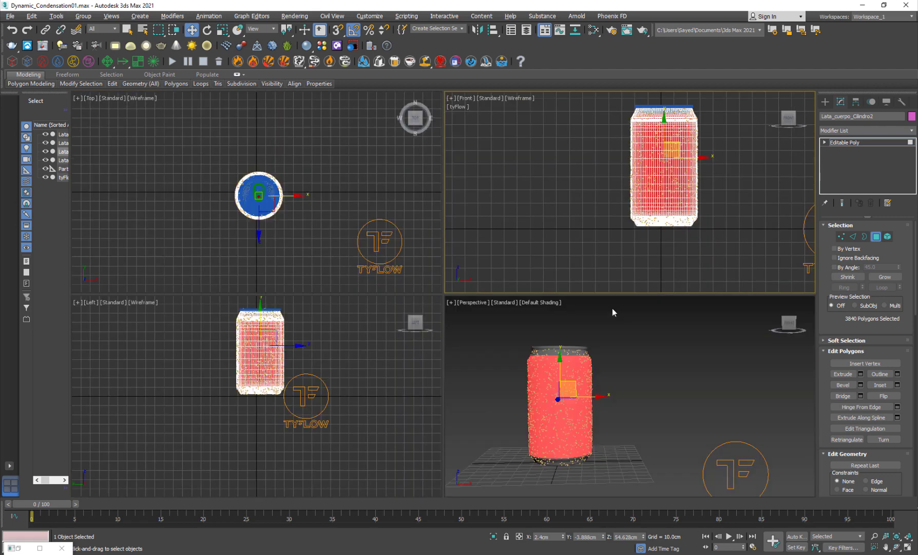
{"action": "left_click_drag", "start_coordinate": [830, 378], "coordinate": [845, 190]}
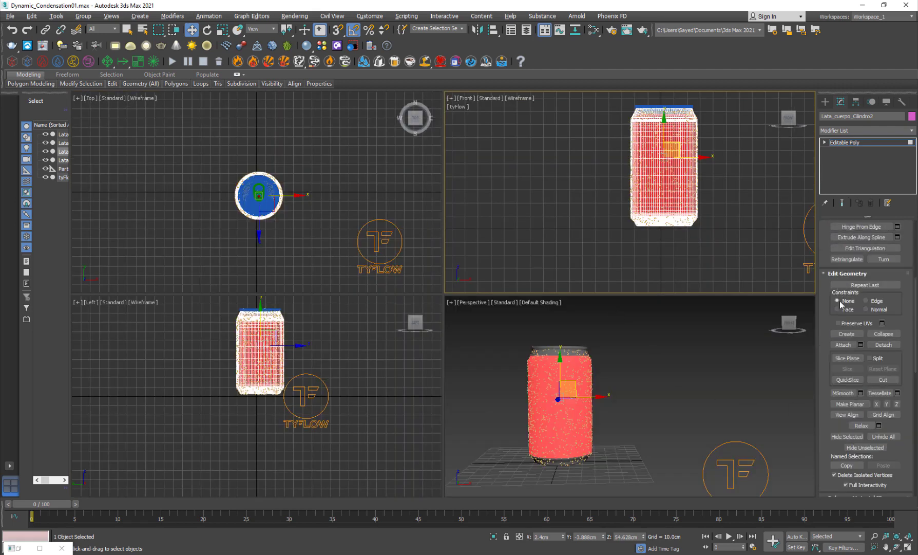
{"action": "scroll", "coordinate": [824, 425], "scroll_direction": "down", "scroll_amount": 3}
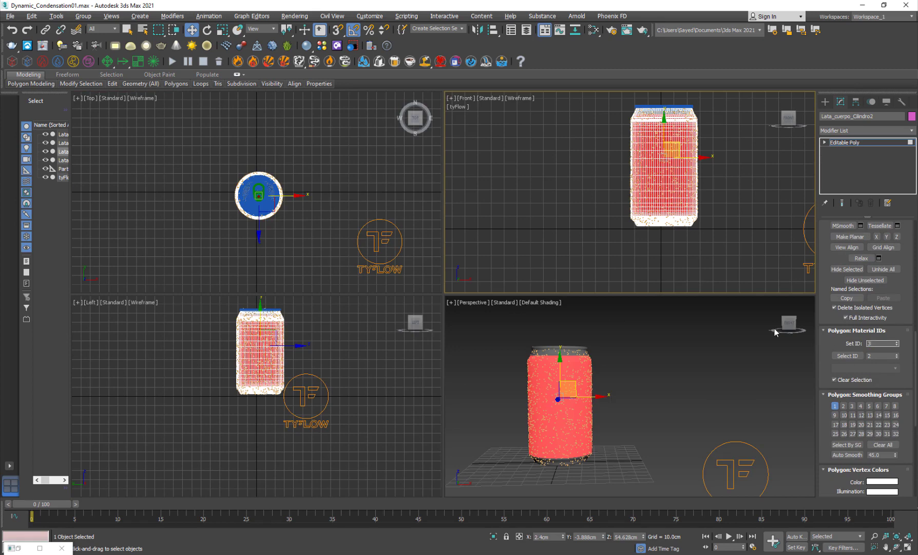
{"action": "middle_click_drag", "start_coordinate": [628, 428], "coordinate": [620, 423]}
{"action": "key", "text": "alt+w"}
{"action": "middle_click_drag", "start_coordinate": [550, 385], "coordinate": [476, 299], "text": "alt"}
{"action": "left_click", "coordinate": [844, 143]}
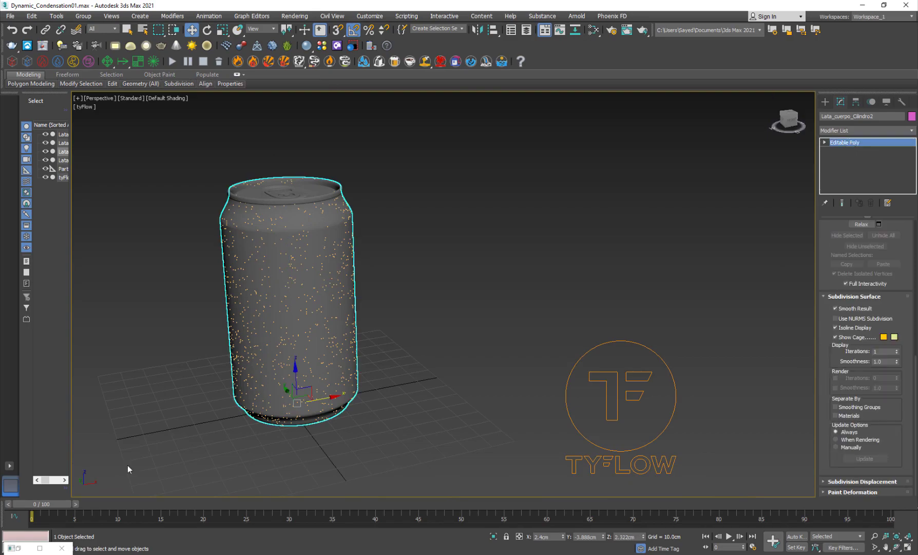
Restore the tyFlow editor and enable Density by MatID with ID 3 in the Position Object operator.
{"action": "left_click", "coordinate": [40, 547]}
{"action": "double_click", "coordinate": [230, 2]}
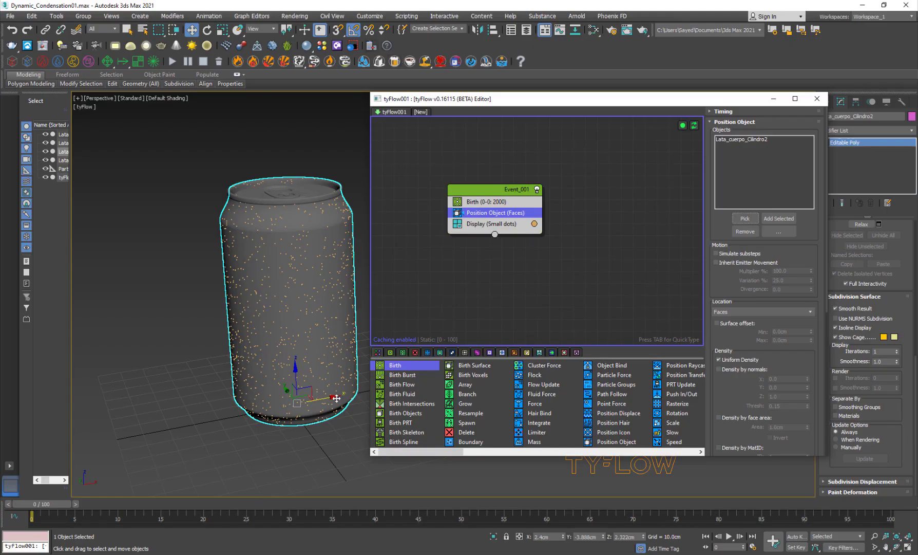
{"action": "middle_click_drag", "start_coordinate": [363, 304], "coordinate": [337, 302]}
{"action": "left_click", "coordinate": [734, 312]}
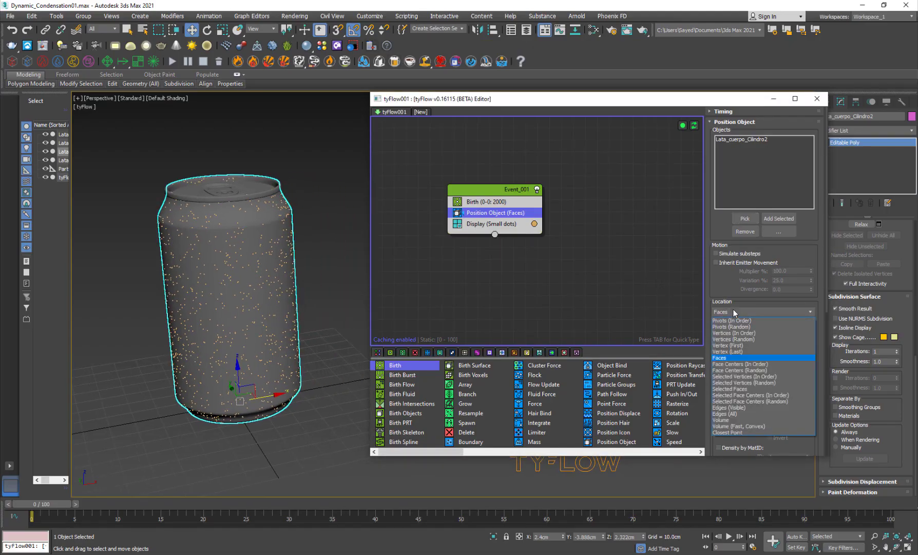
{"action": "left_click", "coordinate": [742, 456]}
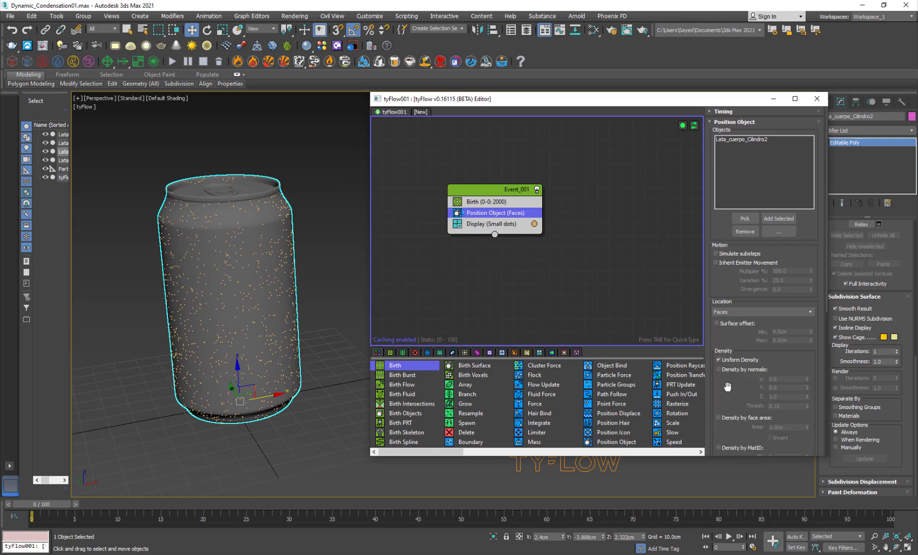
{"action": "scroll", "coordinate": [745, 385], "scroll_direction": "down", "scroll_amount": 4}
{"action": "left_click", "coordinate": [752, 348]}
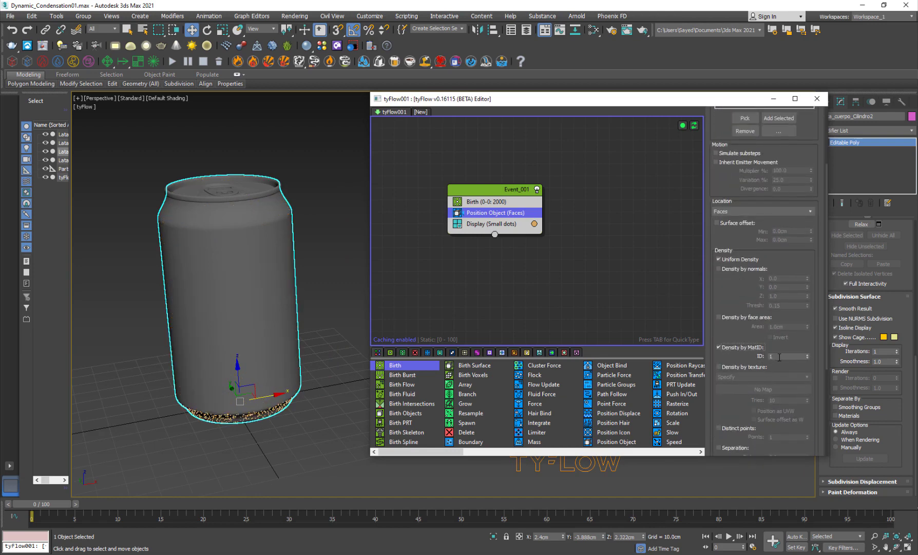
{"action": "key", "text": "Return"}
{"action": "middle_click_drag", "start_coordinate": [241, 268], "coordinate": [207, 308], "text": "alt"}
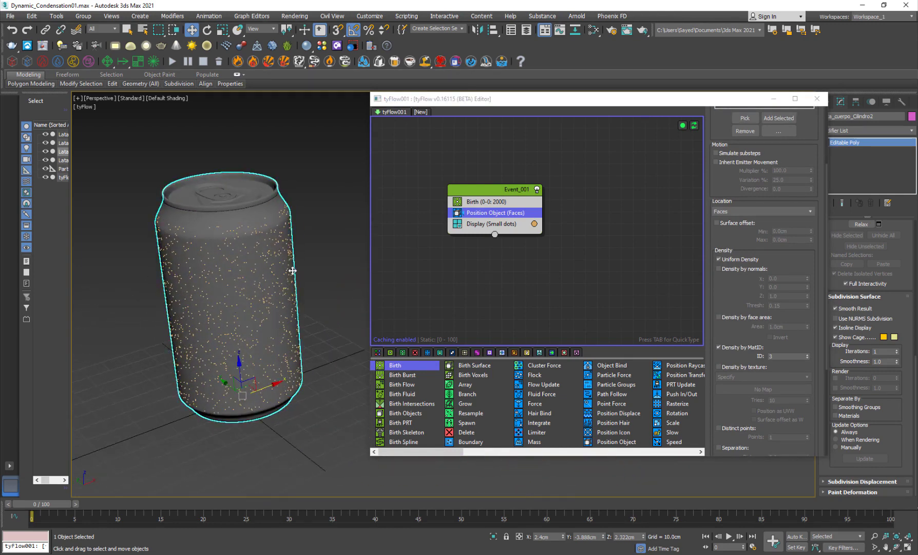
{"action": "middle_click_drag", "start_coordinate": [292, 271], "coordinate": [308, 283]}
Add a Force operator to the event and set its built-in gravity strength to -0.8 cm.
{"action": "left_click", "coordinate": [442, 282]}
{"action": "left_click", "coordinate": [489, 194]}
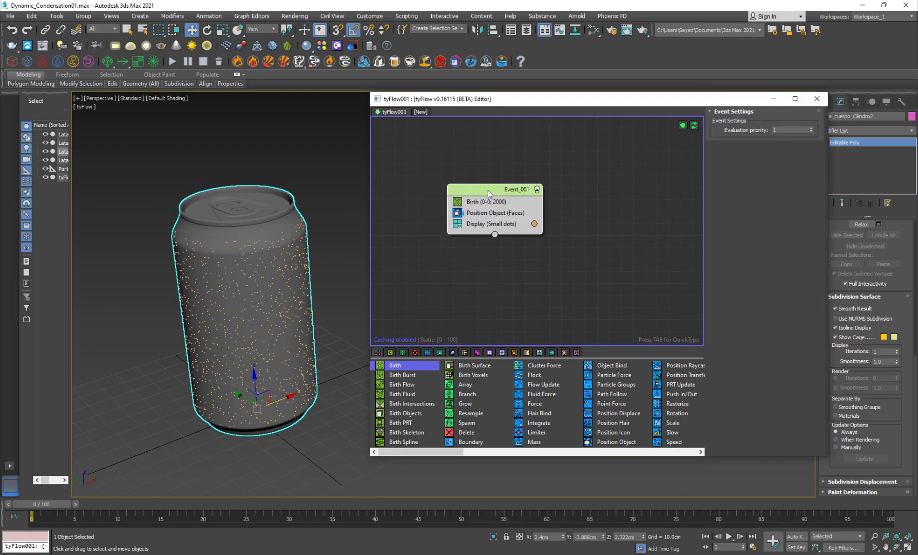
{"action": "key", "text": "Tab"}
{"action": "type", "text": "for"}
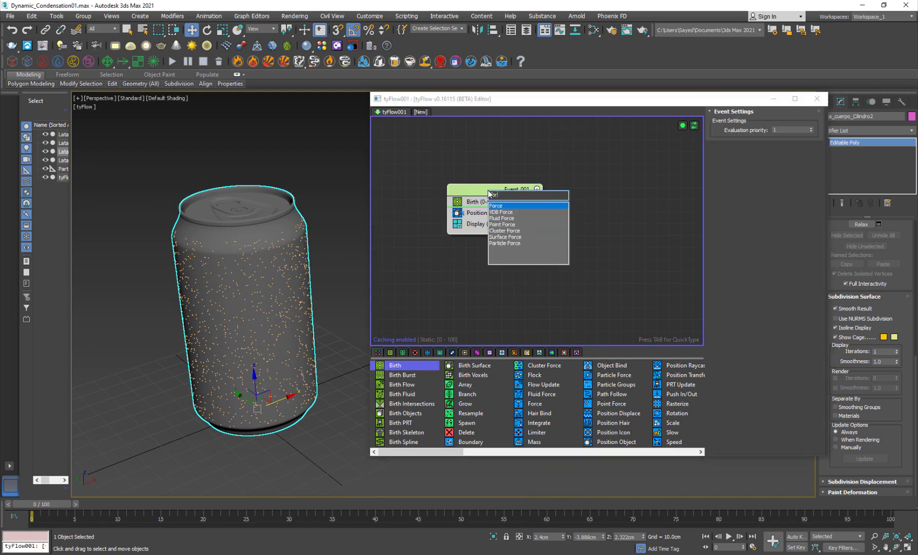
{"action": "key", "text": "Return"}
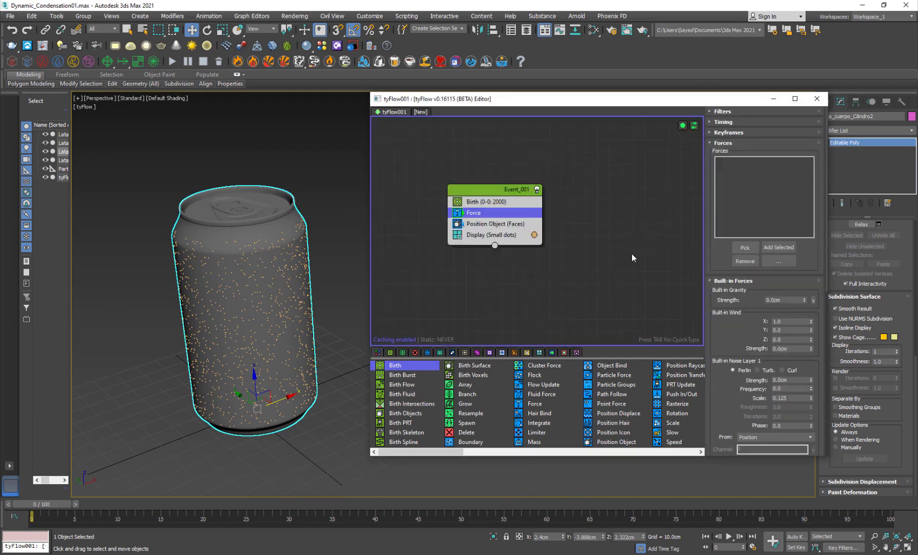
{"action": "double_click", "coordinate": [781, 300]}
{"action": "left_click_drag", "start_coordinate": [805, 301], "coordinate": [807, 303]}
Scrub the first frames of the timeline to preview how gravity moves the particles on the can.
{"action": "mouse_move", "coordinate": [37, 508]}
{"action": "left_mouse_down"}
{"action": "mouse_move", "coordinate": [109, 508]}
{"action": "mouse_move", "coordinate": [49, 508]}
{"action": "mouse_move", "coordinate": [31, 494]}
{"action": "left_mouse_up"}
{"action": "middle_click_drag", "start_coordinate": [168, 446], "coordinate": [144, 354], "text": "alt"}
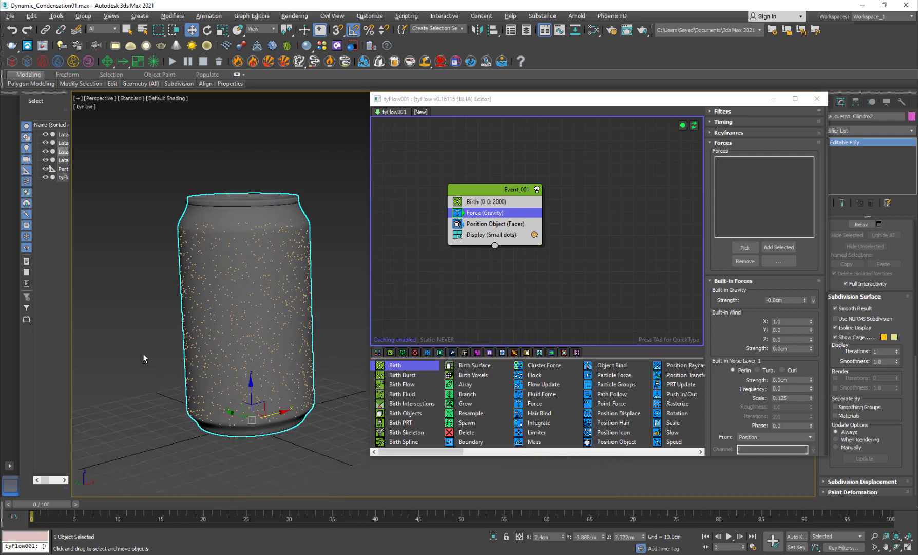
{"action": "mouse_move", "coordinate": [53, 505]}
{"action": "left_mouse_down"}
{"action": "mouse_move", "coordinate": [122, 499]}
{"action": "mouse_move", "coordinate": [48, 502]}
{"action": "left_mouse_up"}
{"action": "left_click", "coordinate": [479, 241]}
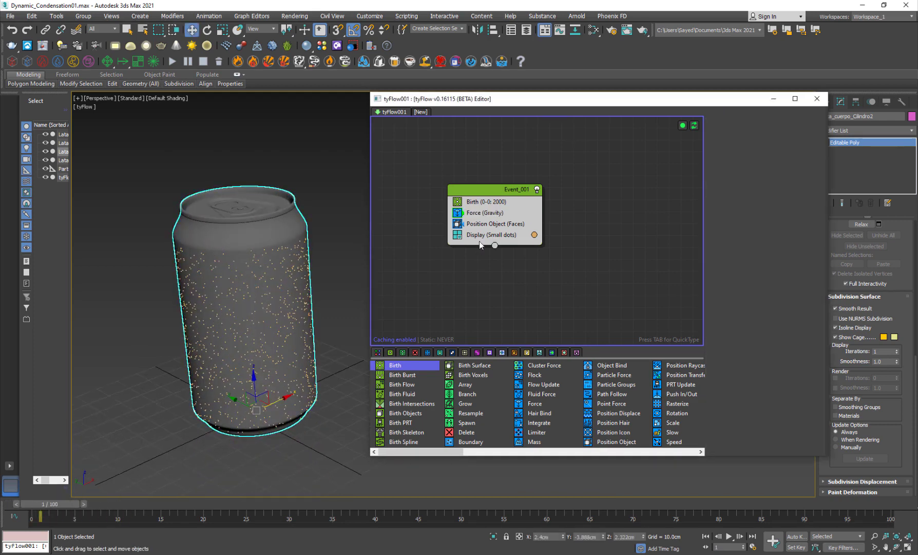
Add an Object Bind operator below Position Object in the event and pick the can body as its bind object.
{"action": "left_click", "coordinate": [499, 187]}
{"action": "key", "text": "Tab"}
{"action": "type", "text": "ob"}
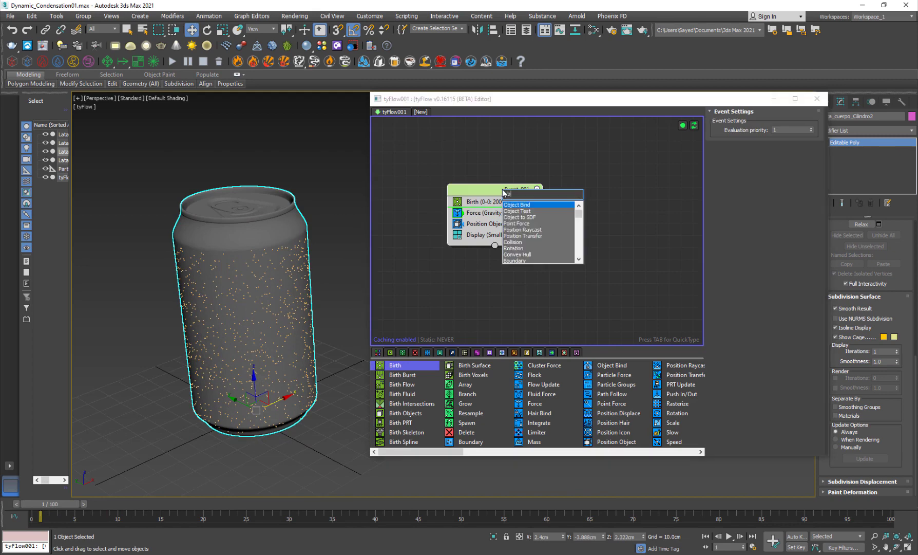
{"action": "key", "text": "Return"}
{"action": "left_click_drag", "start_coordinate": [478, 216], "coordinate": [475, 242]}
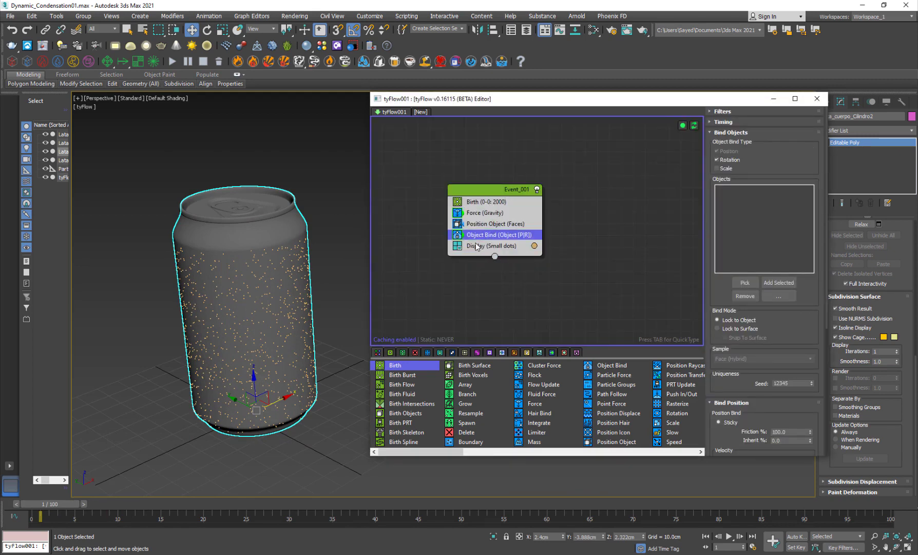
{"action": "left_click", "coordinate": [745, 282]}
{"action": "left_click", "coordinate": [261, 262]}
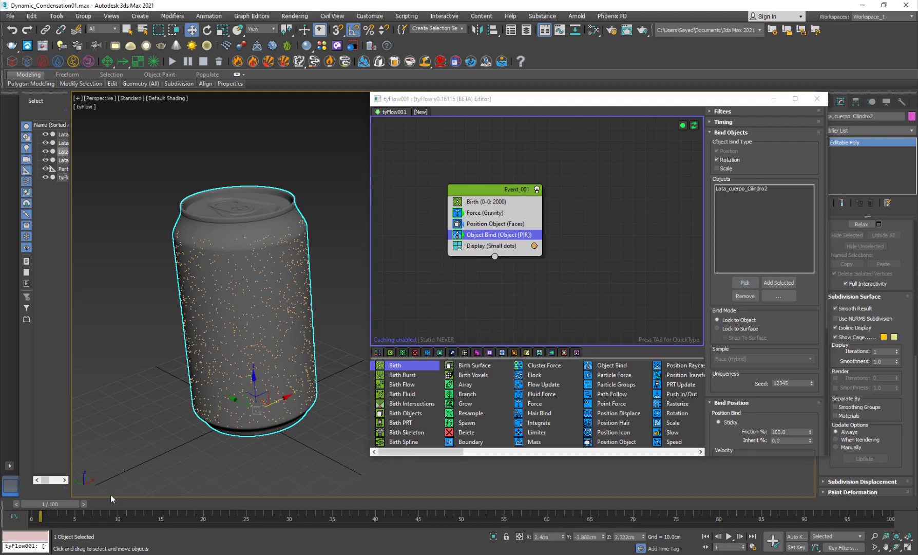
Set the Object Bind mode to Lock to Surface and scrub the early frames to check the particles' motion.
{"action": "left_click_drag", "start_coordinate": [57, 509], "coordinate": [131, 508]}
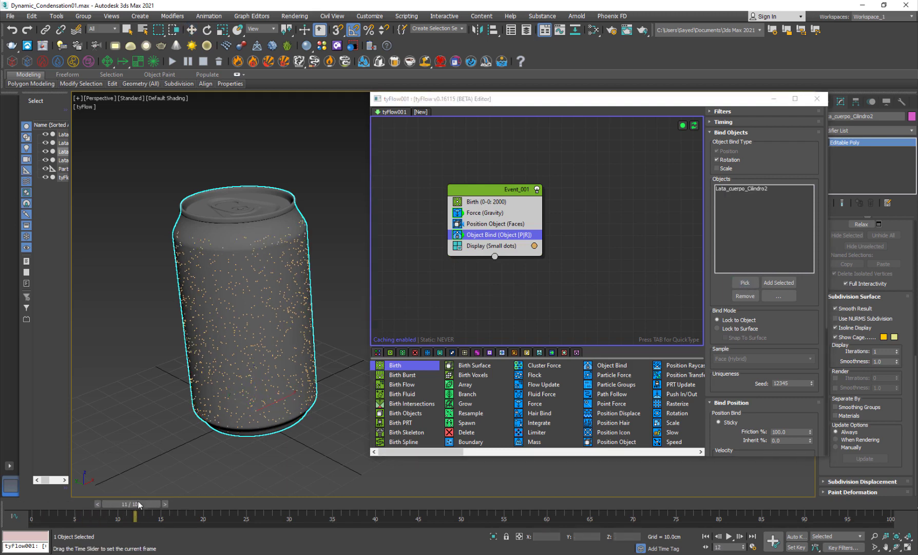
{"action": "left_click", "coordinate": [735, 330]}
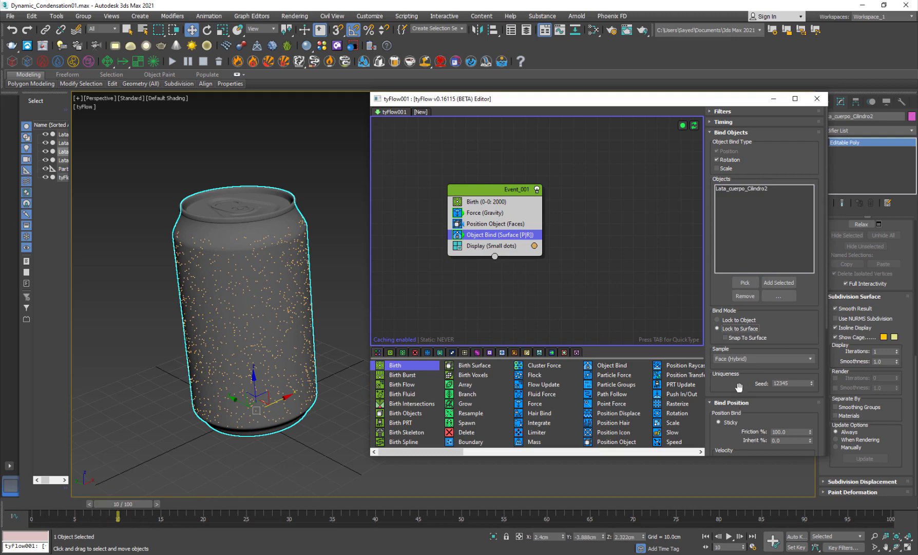
{"action": "left_click_drag", "start_coordinate": [739, 387], "coordinate": [745, 281]}
{"action": "mouse_move", "coordinate": [131, 507]}
{"action": "left_mouse_down"}
{"action": "mouse_move", "coordinate": [244, 508]}
{"action": "mouse_move", "coordinate": [142, 506]}
{"action": "left_mouse_up"}
{"action": "left_click_drag", "start_coordinate": [753, 333], "coordinate": [753, 310]}
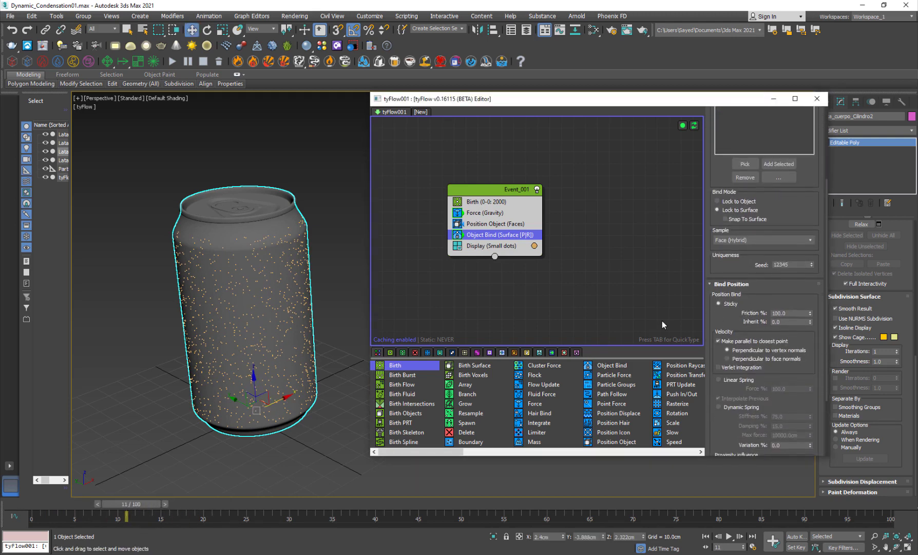
Set the Object Bind friction to 60% and return the timeline to frame 0.
{"action": "double_click", "coordinate": [794, 314]}
{"action": "type", "text": "60"}
{"action": "key", "text": "Return"}
{"action": "left_click_drag", "start_coordinate": [139, 508], "coordinate": [62, 477]}
{"action": "key", "text": "w"}
{"action": "middle_click_drag", "start_coordinate": [247, 406], "coordinate": [237, 345], "text": "alt"}
{"action": "left_click", "coordinate": [547, 278]}
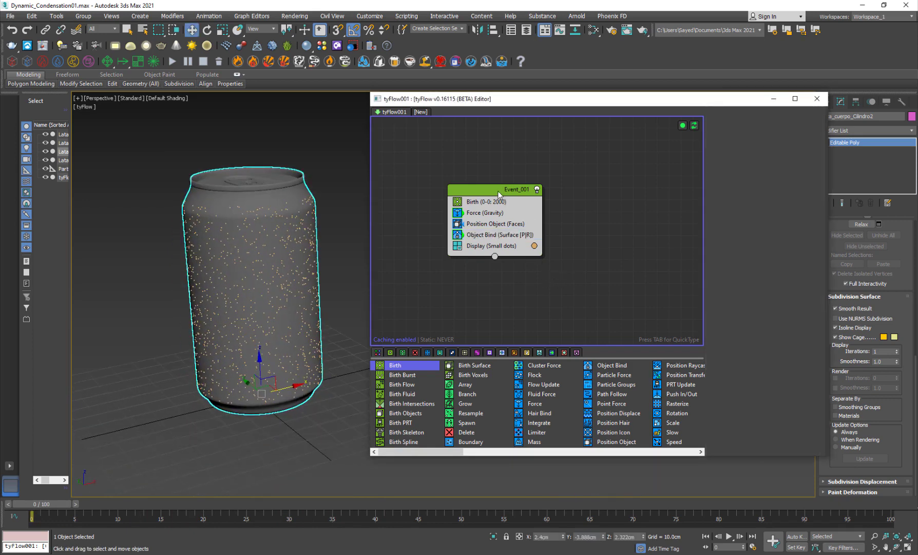
Add a Shape operator above the Display operator and use the 3D Geosphere (MidRes) as its mesh.
{"action": "key", "text": "Tab"}
{"action": "type", "text": "shap"}
{"action": "key", "text": "Return"}
{"action": "left_click_drag", "start_coordinate": [494, 212], "coordinate": [507, 253]}
{"action": "scroll", "coordinate": [751, 329], "scroll_direction": "down", "scroll_amount": 5}
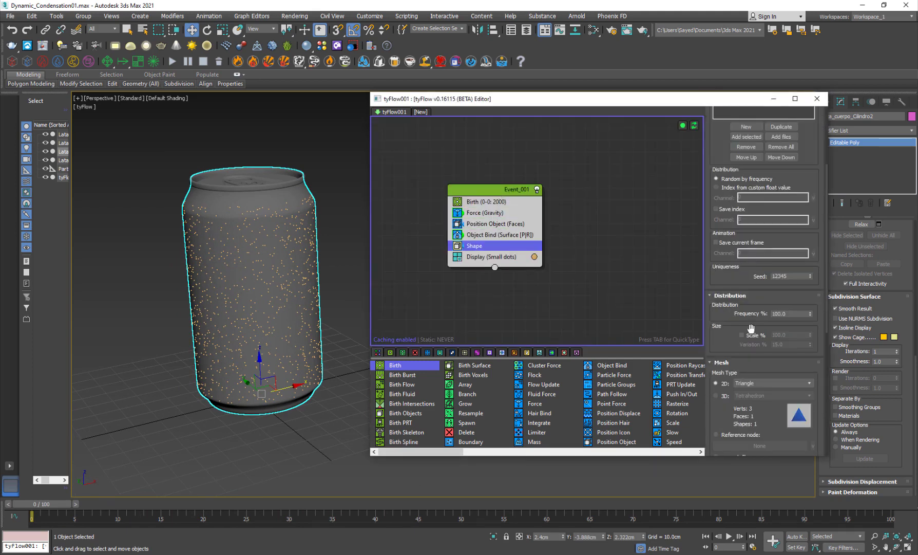
{"action": "left_click", "coordinate": [725, 395]}
{"action": "left_click", "coordinate": [755, 396]}
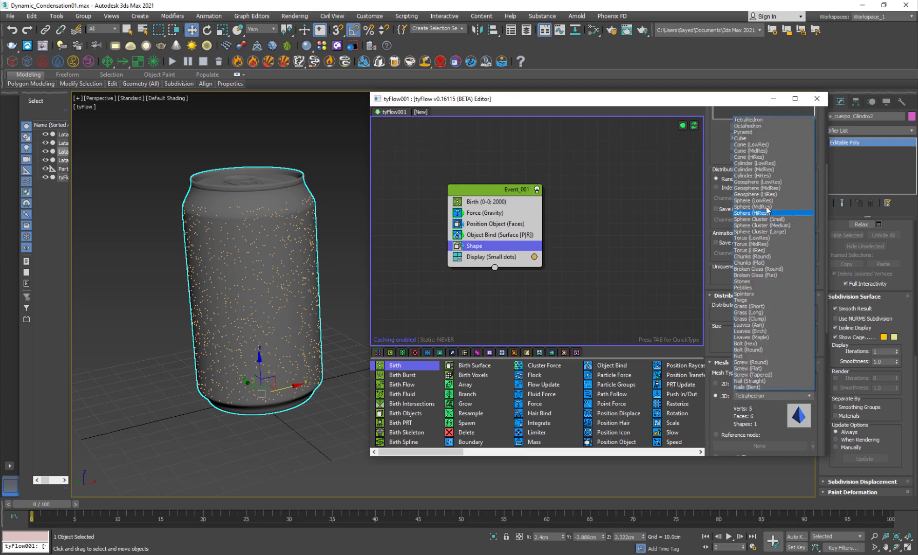
{"action": "left_click", "coordinate": [775, 189]}
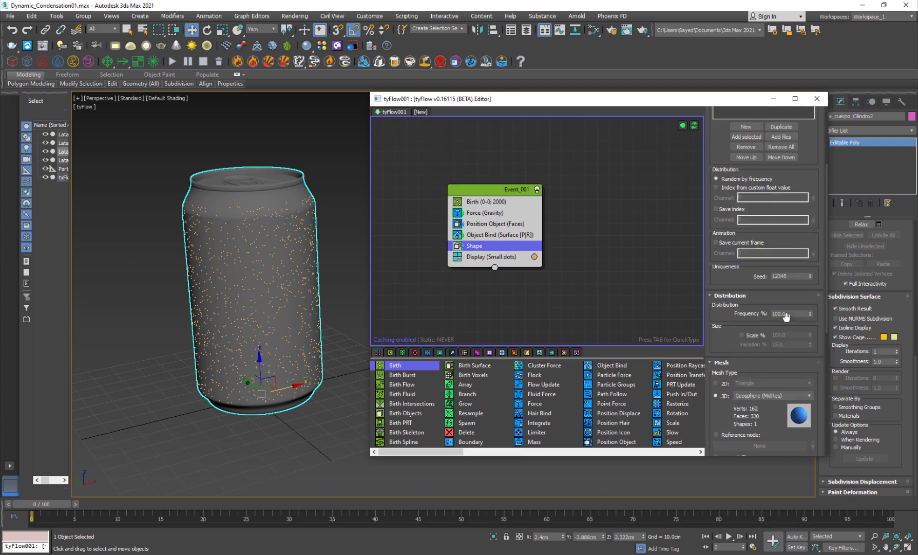
Change the event's Display operator type to Geometry.
{"action": "left_click", "coordinate": [504, 256]}
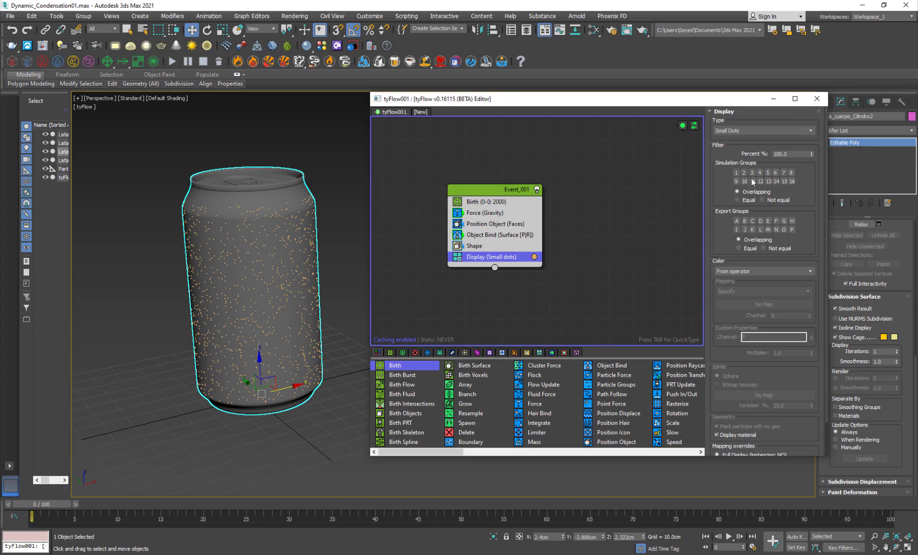
{"action": "left_click", "coordinate": [739, 131]}
{"action": "left_click", "coordinate": [729, 177]}
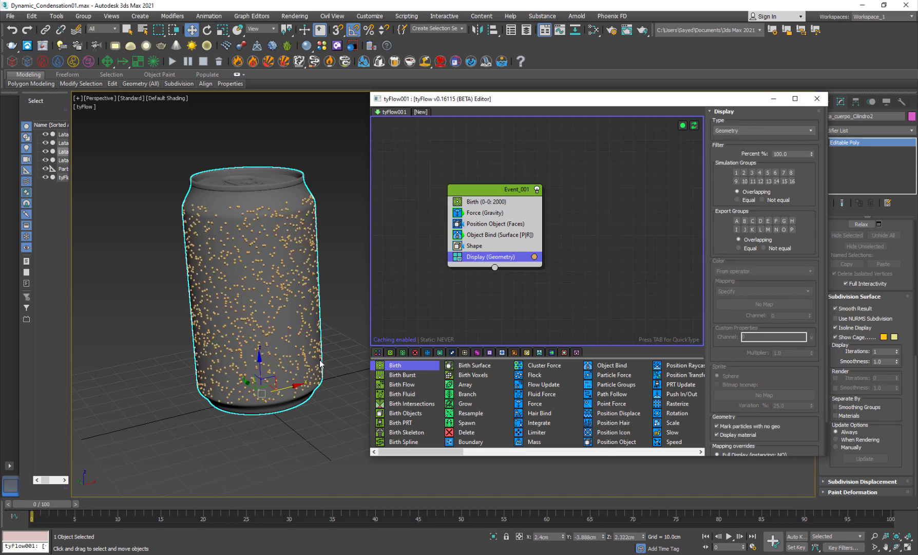
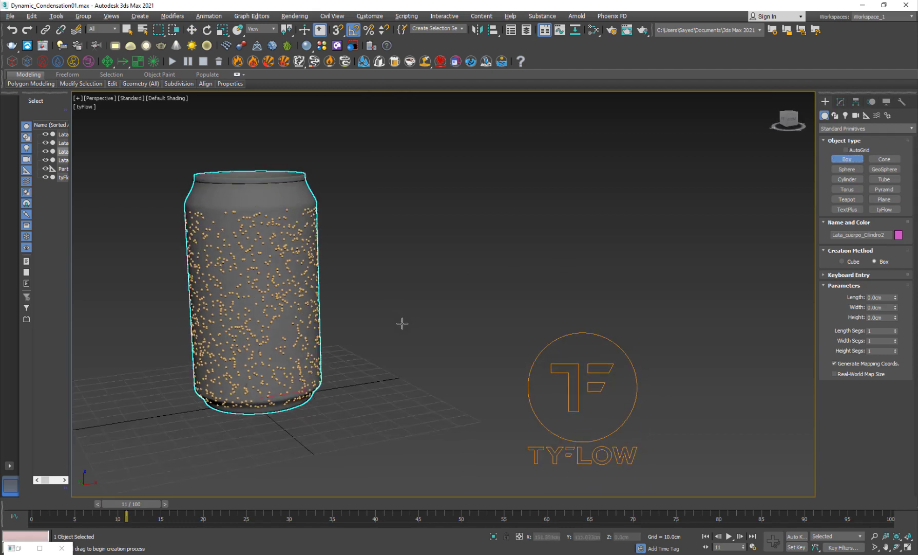
Draw a box about 107 × 93 × 7 cm around the can's base and enable Display as Box for it.
{"action": "left_click_drag", "start_coordinate": [227, 350], "coordinate": [553, 354]}
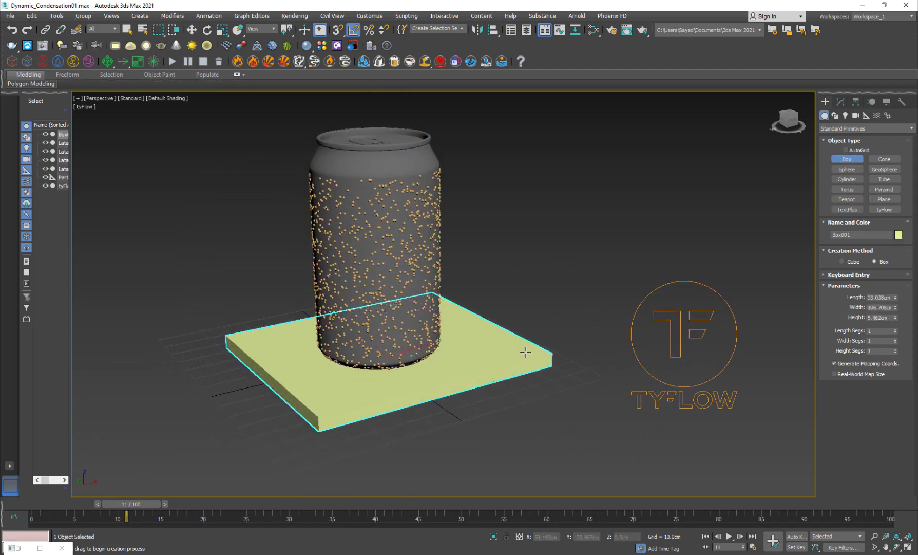
{"action": "key", "text": "w"}
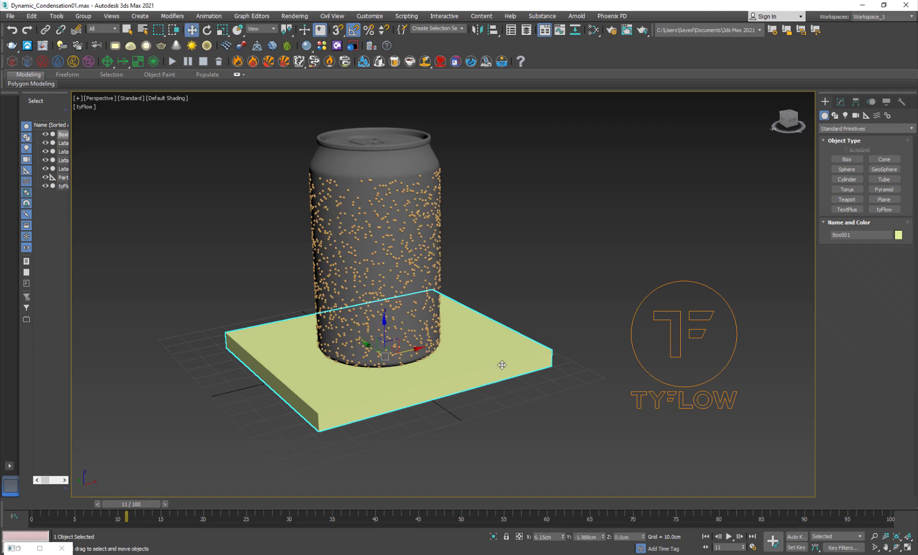
{"action": "right_click", "coordinate": [484, 331]}
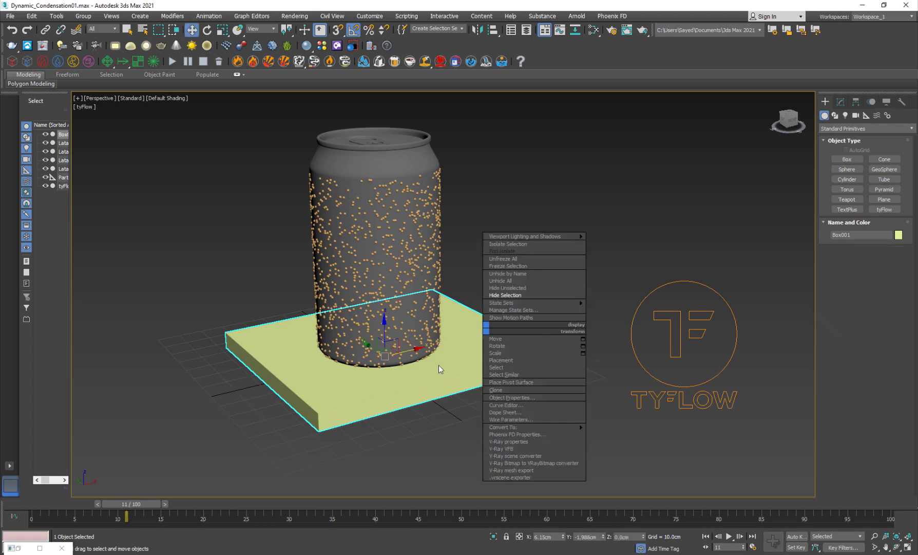
{"action": "left_click", "coordinate": [519, 397]}
{"action": "left_click", "coordinate": [388, 299]}
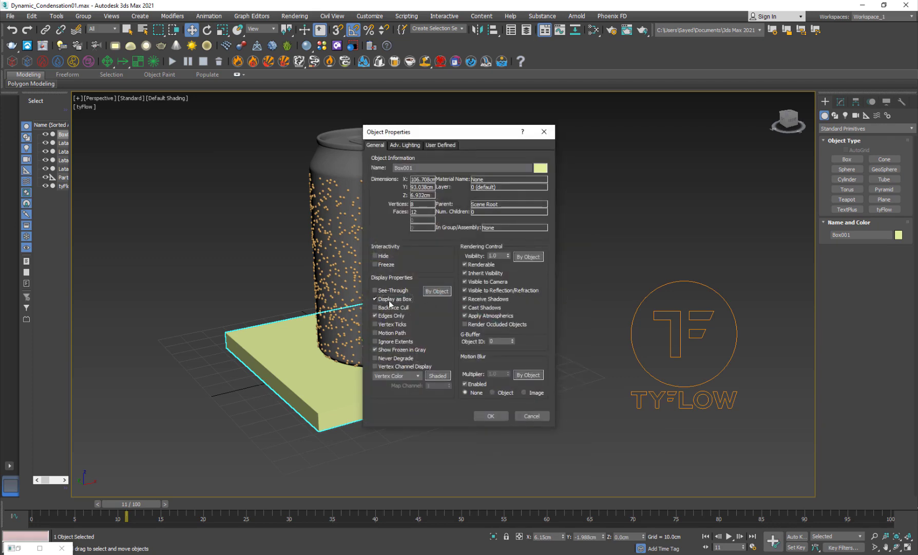
{"action": "left_click", "coordinate": [491, 415]}
{"action": "left_click", "coordinate": [501, 418]}
{"action": "middle_click_drag", "start_coordinate": [386, 352], "coordinate": [399, 361], "text": "alt"}
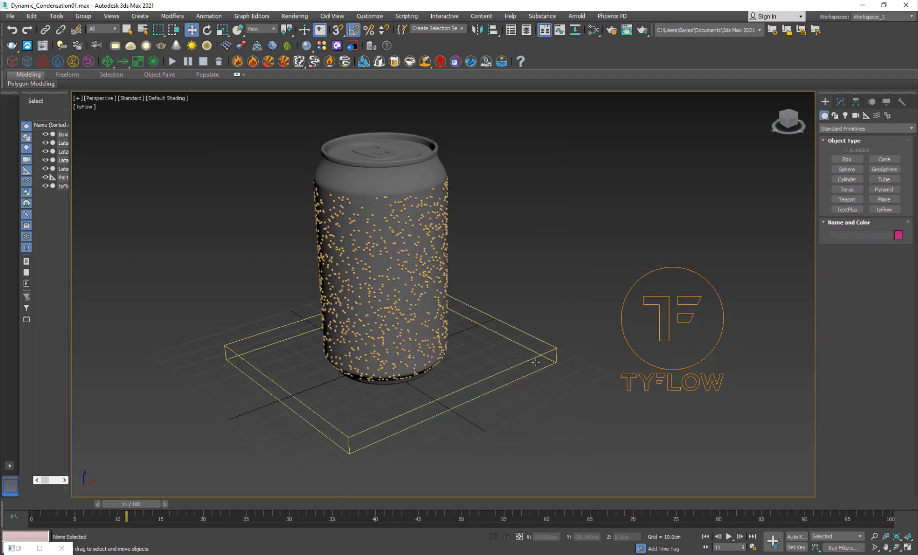
Restore the tyFlow editor and add a Surface Test operator between Shape and Display in the event.
{"action": "left_click", "coordinate": [39, 548]}
{"action": "double_click", "coordinate": [181, 2]}
{"action": "middle_click_drag", "start_coordinate": [295, 289], "coordinate": [158, 306]}
{"action": "left_click", "coordinate": [462, 289]}
{"action": "key", "text": "Tab"}
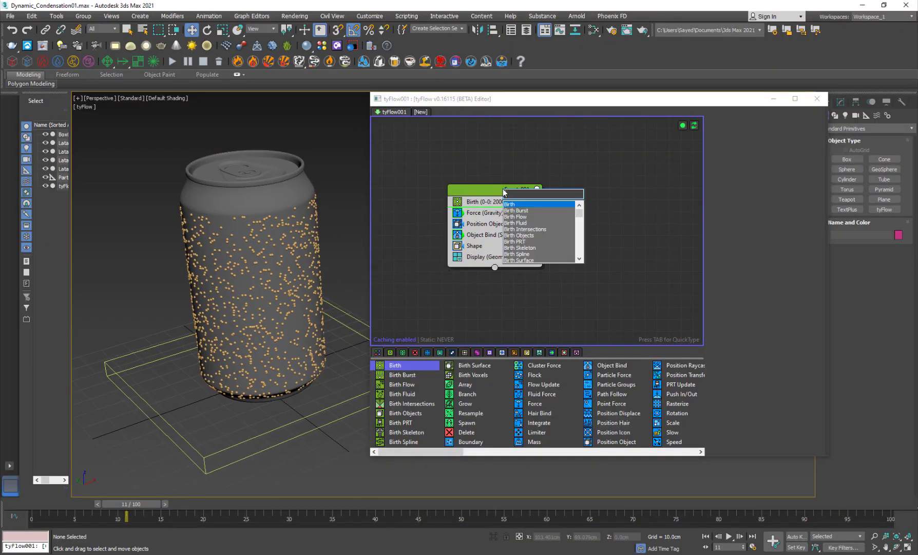
{"action": "type", "text": "sur"}
{"action": "key", "text": "Down"}
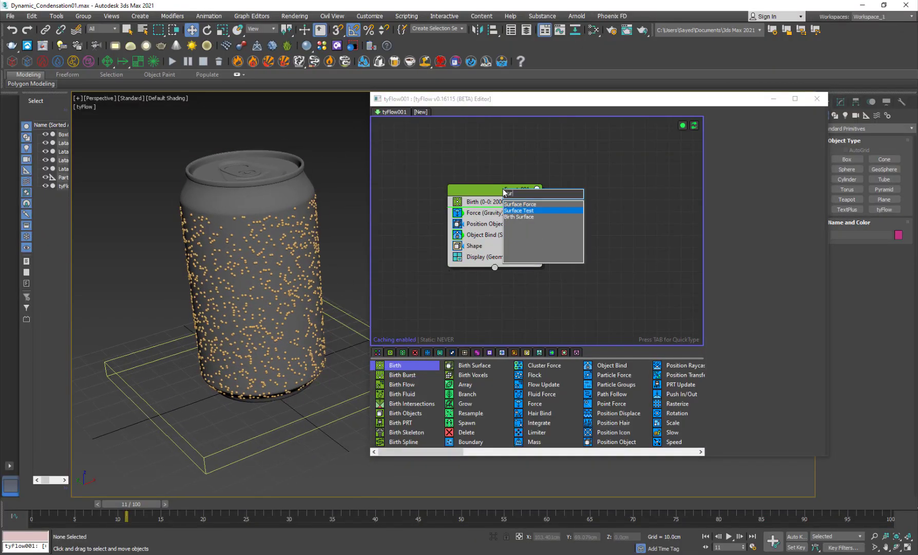
{"action": "key", "text": "Return"}
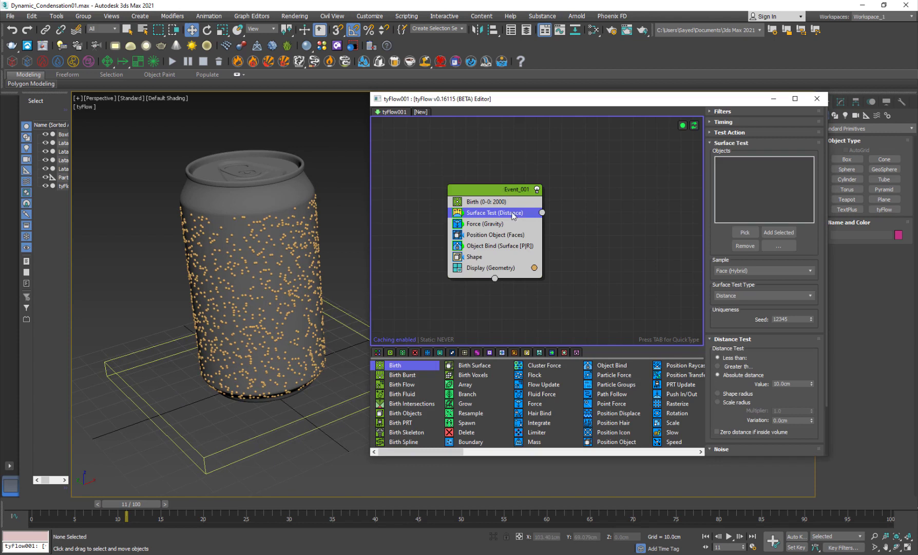
{"action": "left_click_drag", "start_coordinate": [512, 215], "coordinate": [528, 268]}
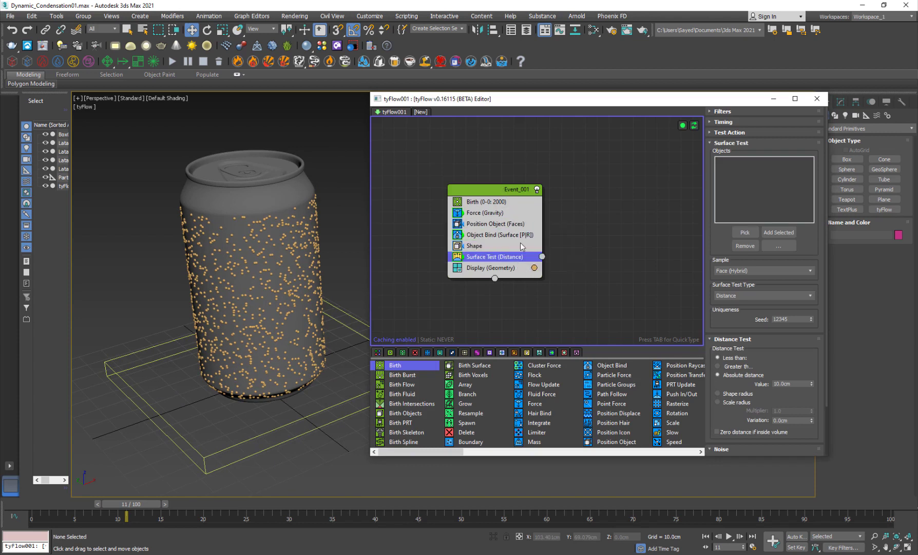
Pick the box at the can's base as the Surface Test object and set the test type to Volume (Inside).
{"action": "left_click", "coordinate": [745, 232]}
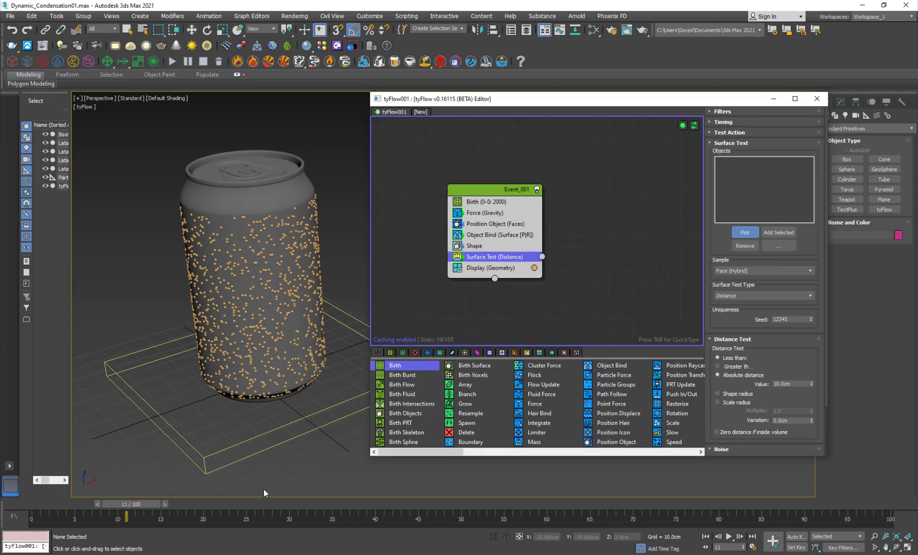
{"action": "left_click", "coordinate": [287, 423]}
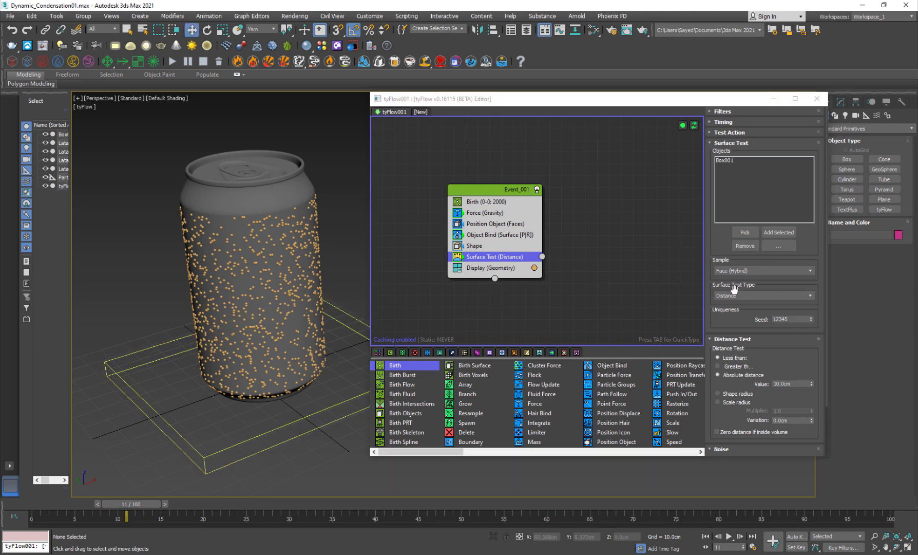
{"action": "left_click", "coordinate": [743, 296]}
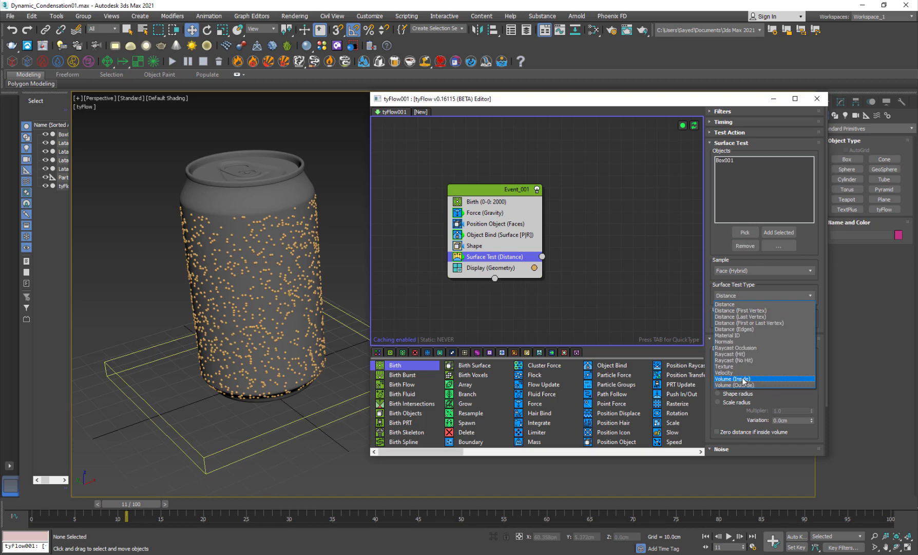
{"action": "left_click", "coordinate": [737, 379]}
{"action": "scroll", "coordinate": [323, 334], "scroll_direction": "up", "scroll_amount": 2}
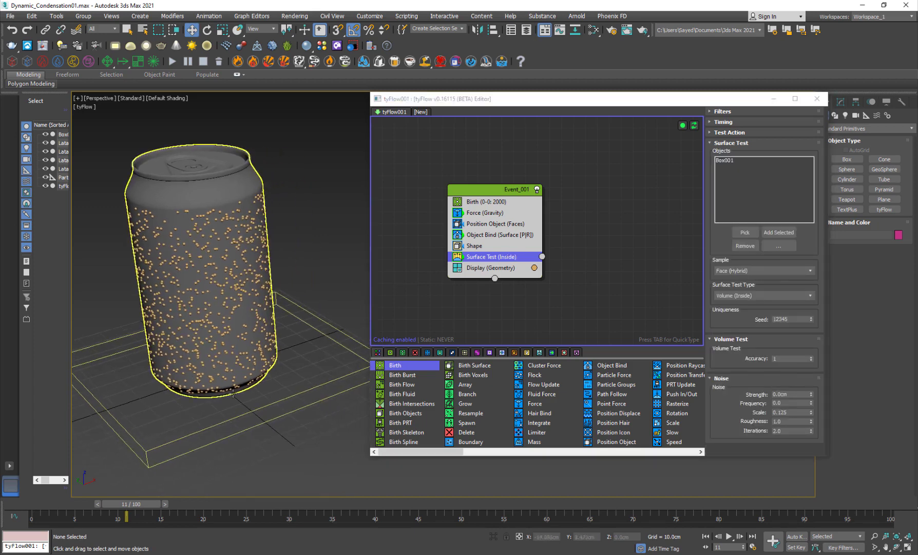
{"action": "middle_click_drag", "start_coordinate": [249, 380], "coordinate": [244, 356], "text": "alt"}
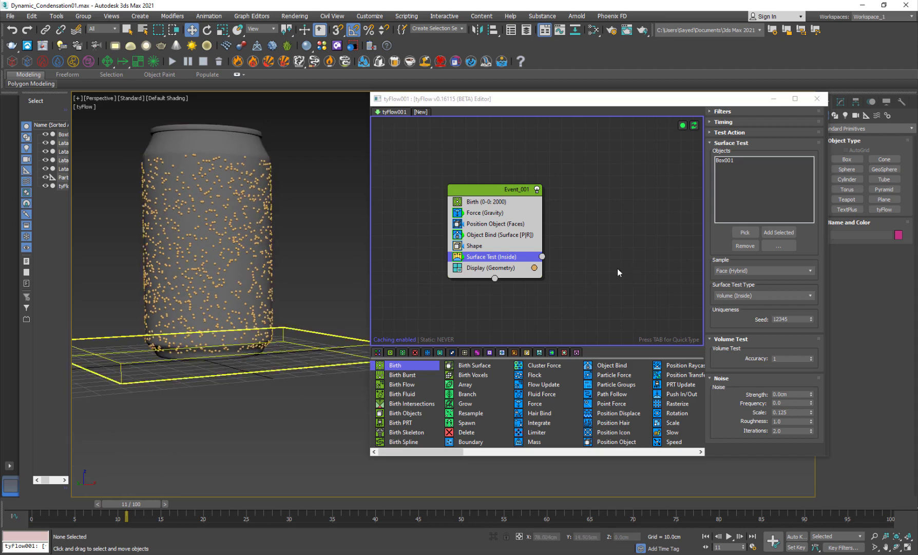
{"action": "middle_click_drag", "start_coordinate": [619, 273], "coordinate": [548, 248]}
{"action": "left_click", "coordinate": [548, 245]}
{"action": "key", "text": "Tab"}
{"action": "type", "text": "del"}
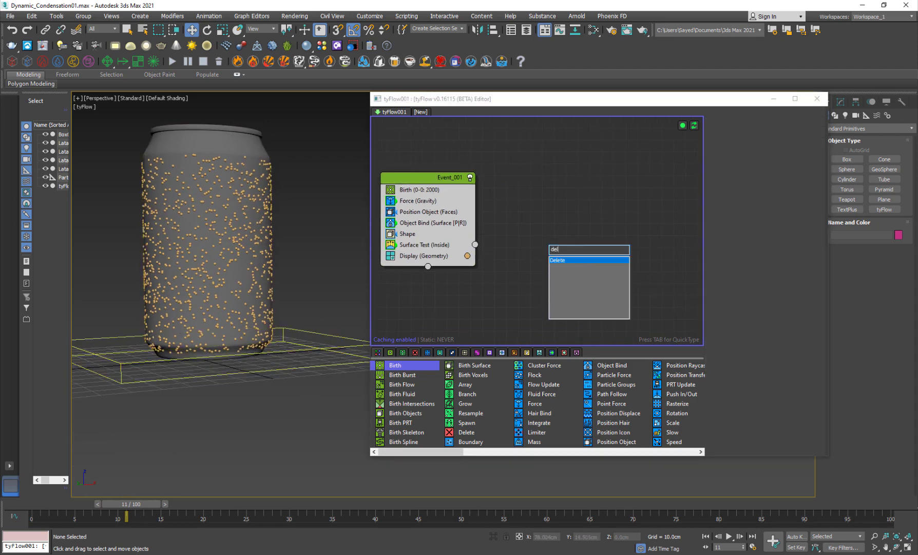
{"action": "key", "text": "Return"}
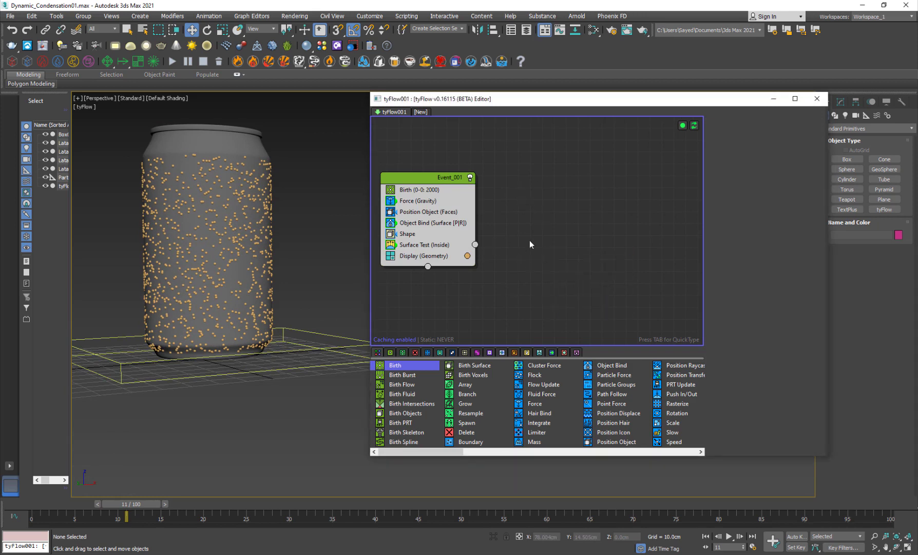
{"action": "key", "text": "Tab"}
{"action": "key", "text": "Escape"}
{"action": "key", "text": "Tab"}
{"action": "key", "text": "Escape"}
{"action": "key", "text": "Tab"}
{"action": "key", "text": "Escape"}
{"action": "right_click", "coordinate": [524, 193]}
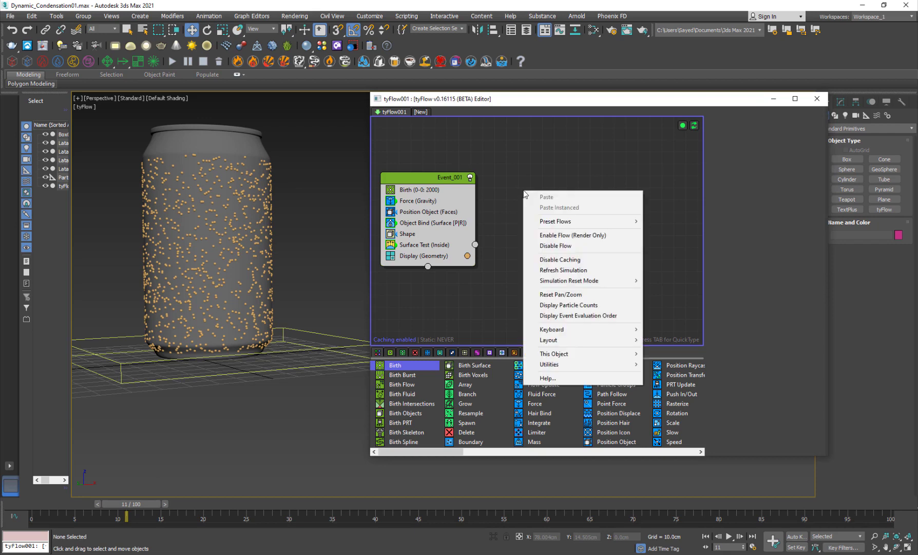
{"action": "key", "text": "Escape"}
Create a new event with a Delete operator, place it below and beside the first event, and wire the Surface Test output to it.
{"action": "key", "text": "Tab"}
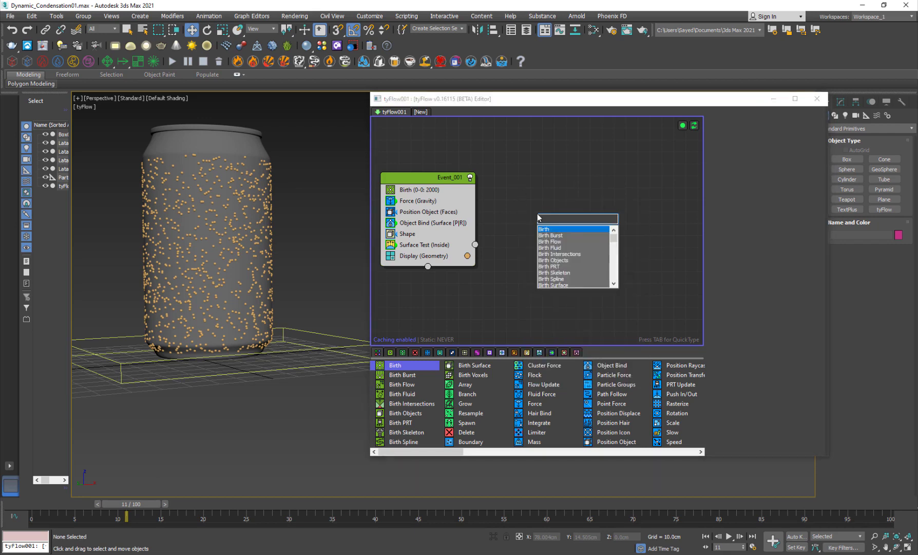
{"action": "type", "text": "de"}
{"action": "key", "text": "Return"}
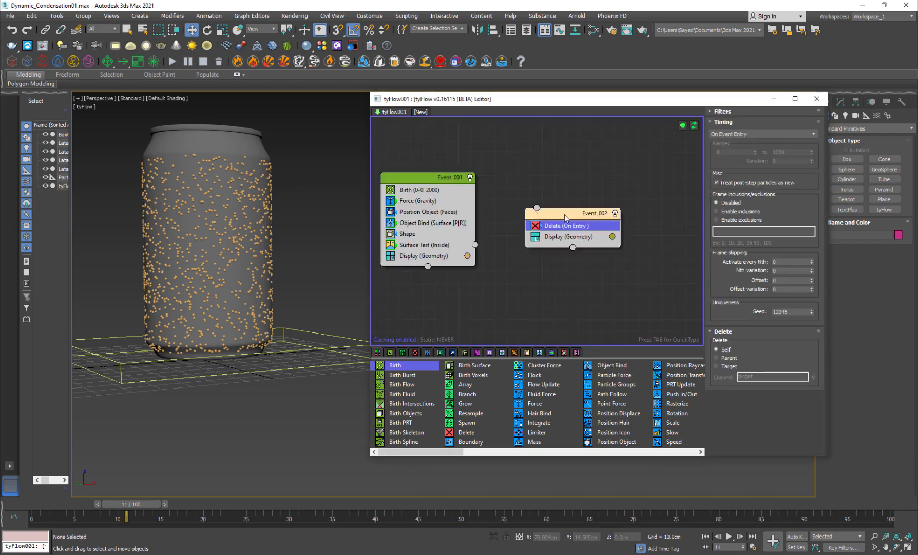
{"action": "left_click_drag", "start_coordinate": [565, 215], "coordinate": [564, 274]}
{"action": "mouse_move", "coordinate": [125, 498]}
{"action": "left_mouse_down"}
{"action": "mouse_move", "coordinate": [304, 505]}
{"action": "mouse_move", "coordinate": [111, 484]}
{"action": "mouse_move", "coordinate": [175, 490]}
{"action": "mouse_move", "coordinate": [127, 486]}
{"action": "left_mouse_up"}
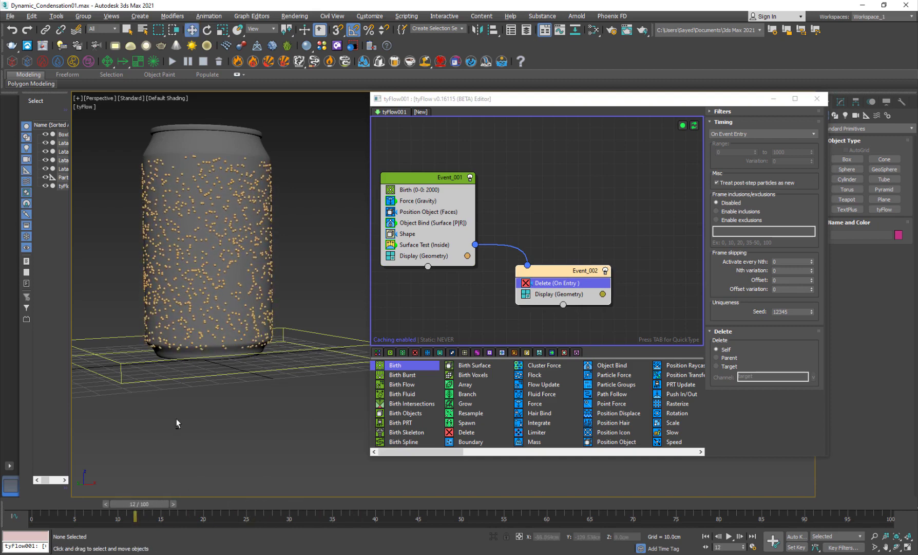
Select the box around the can's base and hide it in the viewport.
{"action": "middle_click_drag", "start_coordinate": [179, 423], "coordinate": [217, 430], "text": "alt"}
{"action": "left_click", "coordinate": [335, 327]}
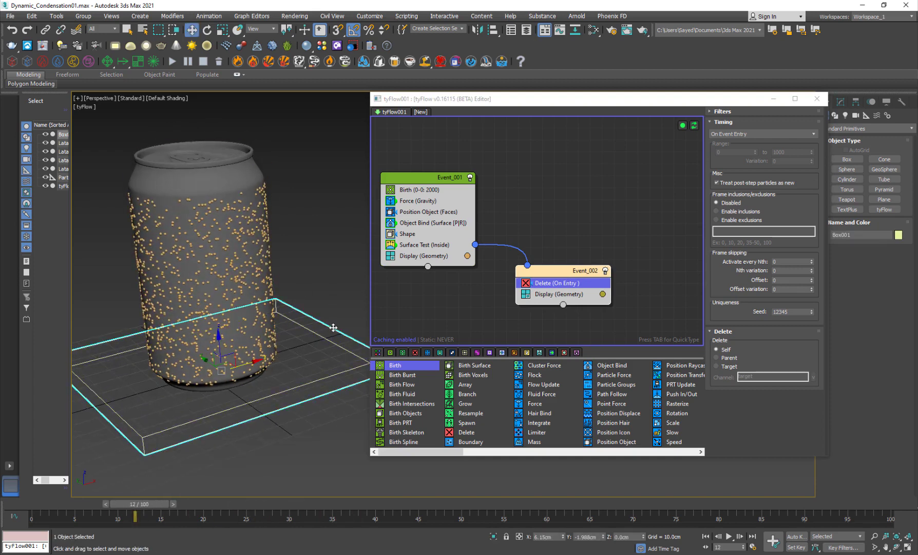
{"action": "right_click", "coordinate": [334, 330]}
{"action": "left_click", "coordinate": [371, 298]}
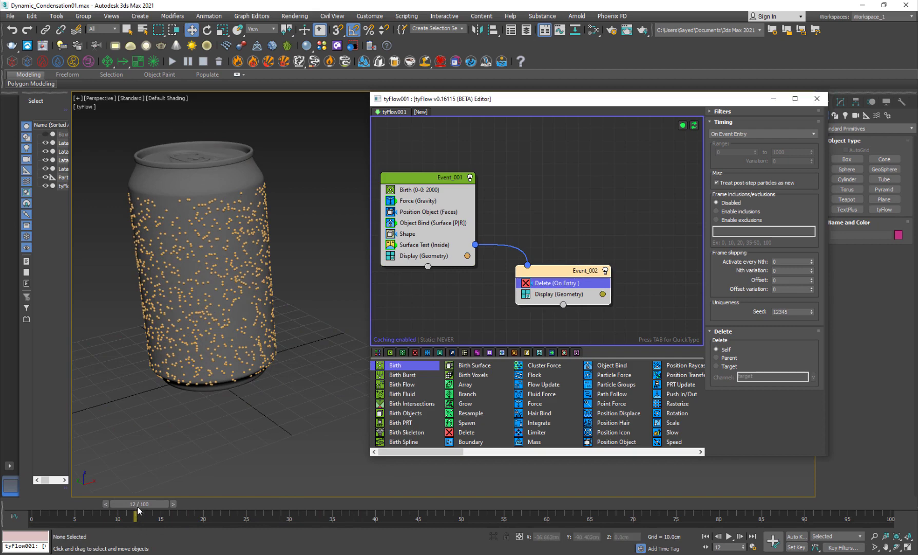
Set built-in noise layer 1 of the first event's Force operator to Turb. with a strength of 0.2 cm, and preview the motion.
{"action": "left_click_drag", "start_coordinate": [138, 510], "coordinate": [117, 500]}
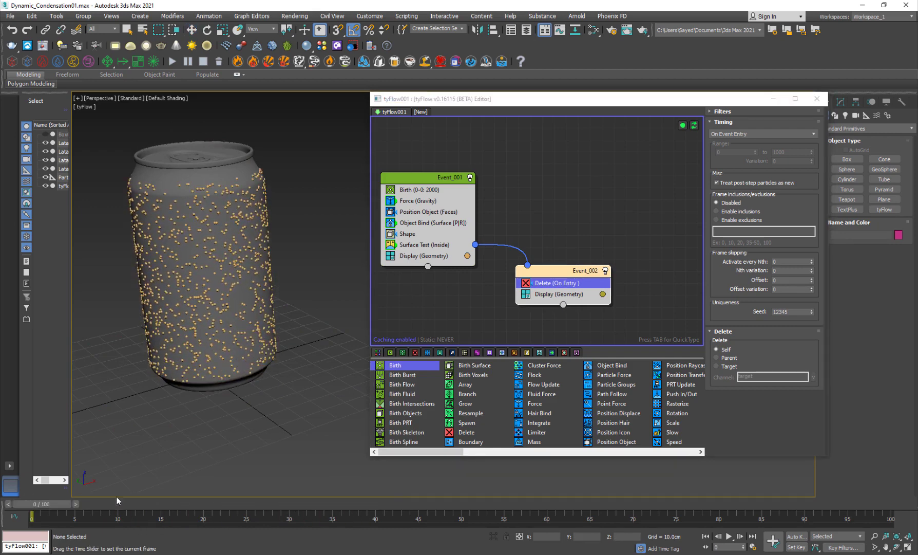
{"action": "middle_click_drag", "start_coordinate": [181, 396], "coordinate": [293, 383], "text": "alt"}
{"action": "left_click", "coordinate": [425, 201]}
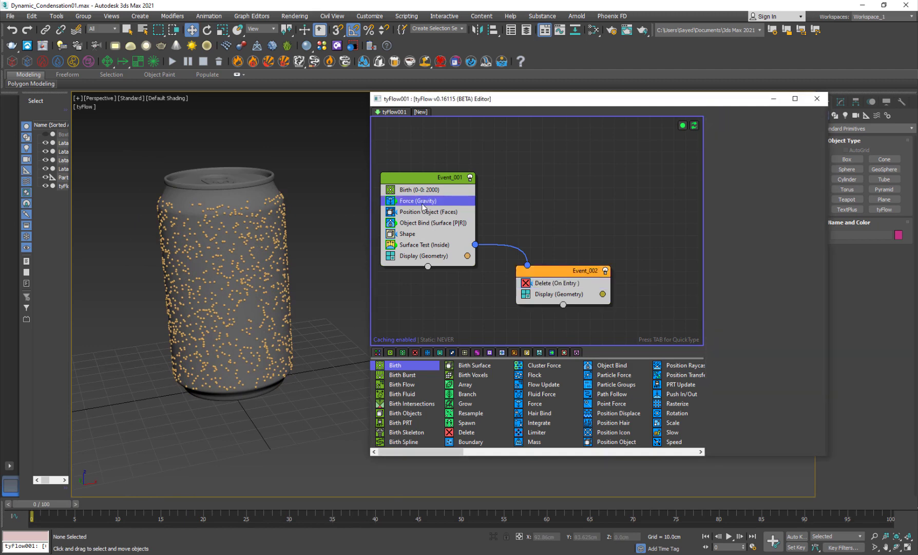
{"action": "scroll", "coordinate": [780, 317], "scroll_direction": "down", "scroll_amount": 3}
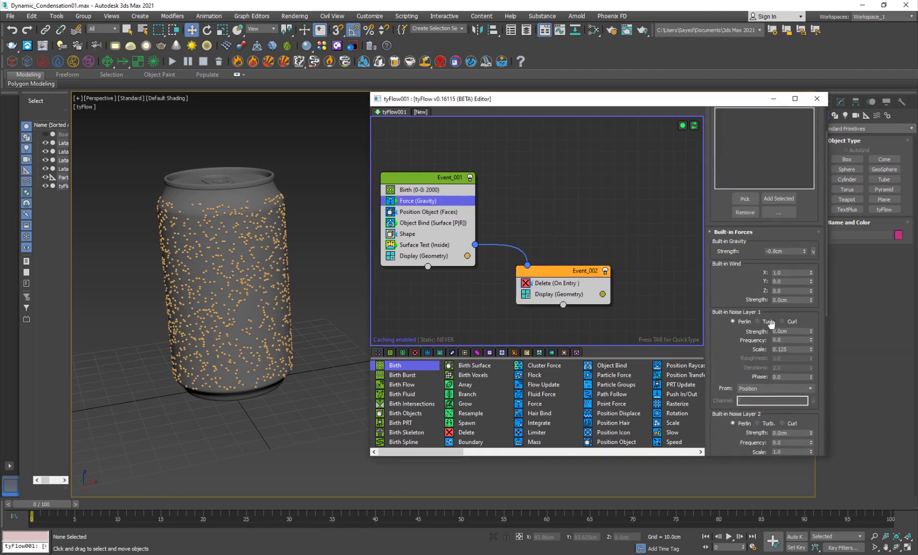
{"action": "left_click", "coordinate": [758, 321]}
{"action": "type", "text": "."}
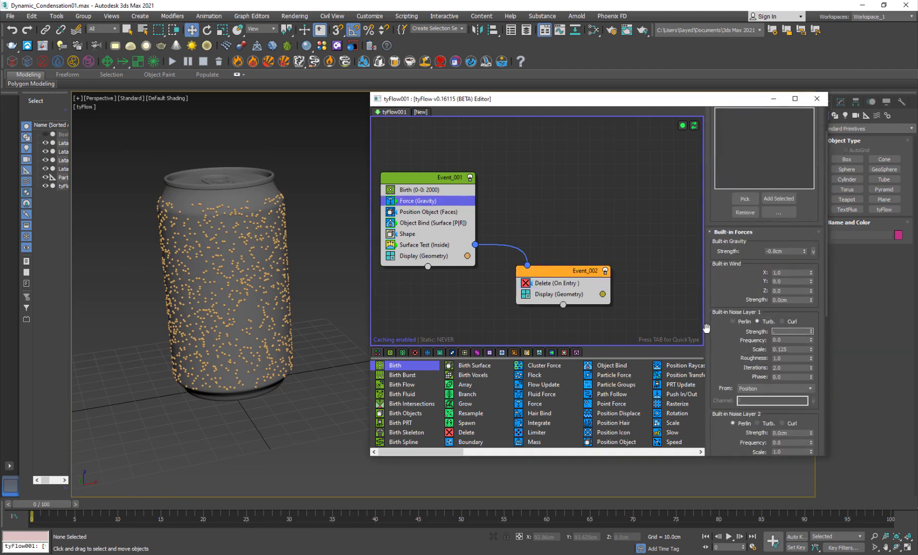
{"action": "type", "text": "2"}
{"action": "key", "text": "Return"}
{"action": "left_click_drag", "start_coordinate": [45, 514], "coordinate": [163, 493]}
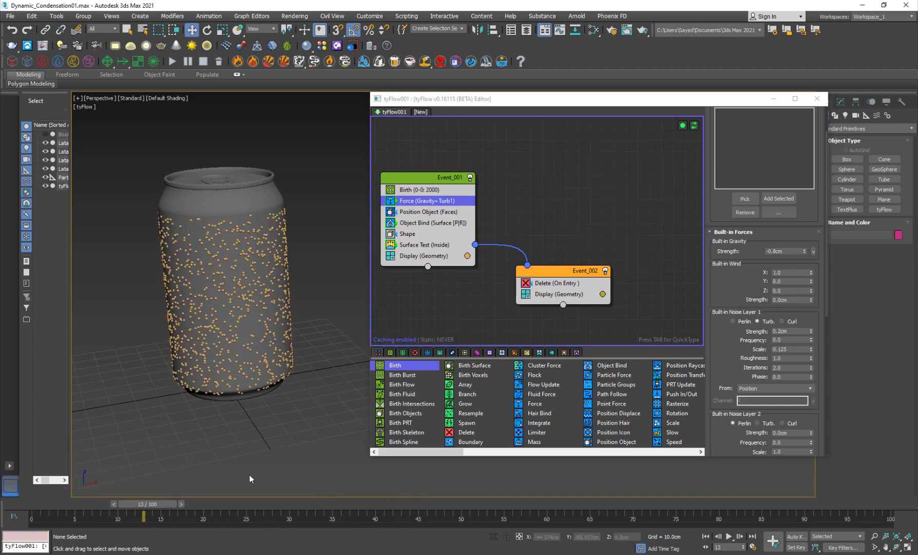
Set the Force operator's turbulence noise strength to 0.4 cm and return the timeline to frame 0.
{"action": "double_click", "coordinate": [794, 330]}
{"action": "type", "text": "0.4"}
{"action": "key", "text": "Return"}
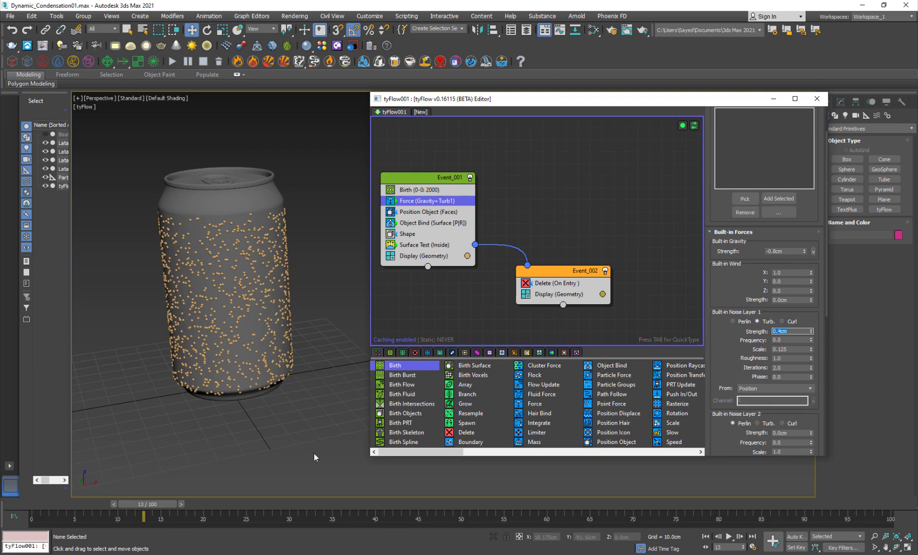
{"action": "left_click_drag", "start_coordinate": [148, 504], "coordinate": [28, 465]}
{"action": "middle_click_drag", "start_coordinate": [200, 309], "coordinate": [249, 290], "text": "alt"}
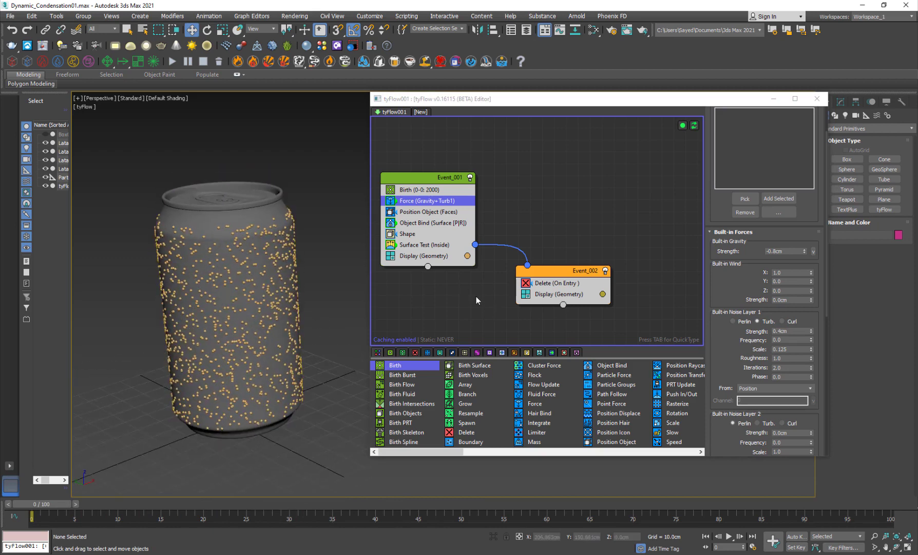
Add a Branch operator between Surface Test and Display in the first event and preview the particles up to frame 20.
{"action": "middle_click_drag", "start_coordinate": [465, 296], "coordinate": [489, 306]}
{"action": "left_click", "coordinate": [490, 306]}
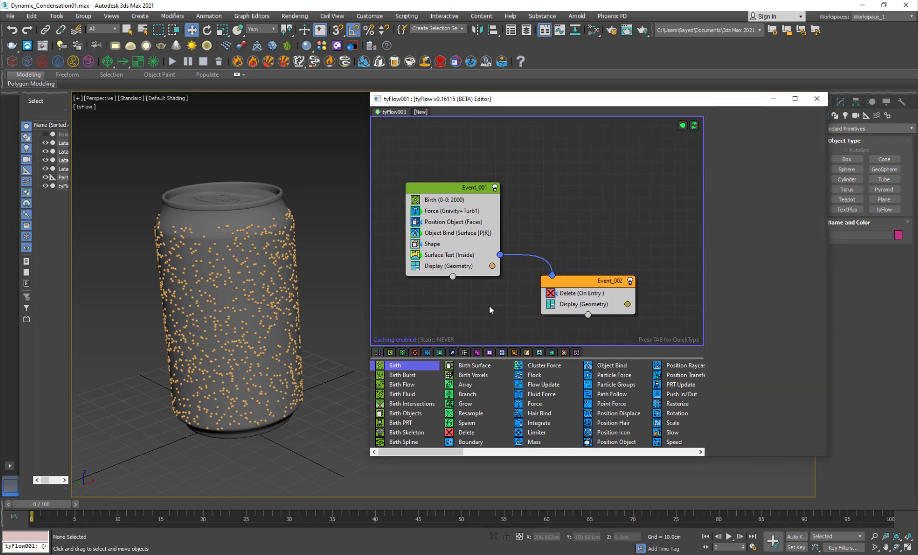
{"action": "left_click", "coordinate": [465, 189]}
{"action": "key", "text": "Tab"}
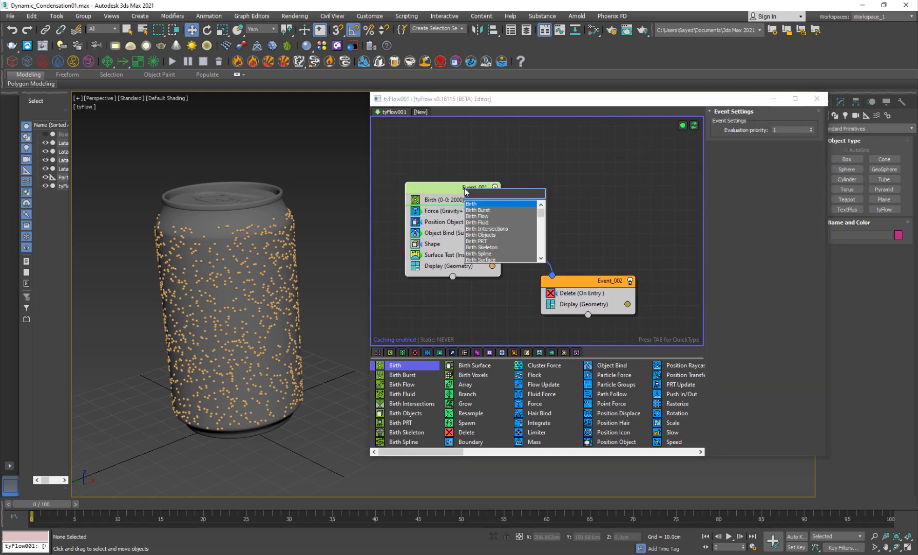
{"action": "type", "text": "bra"}
{"action": "key", "text": "Return"}
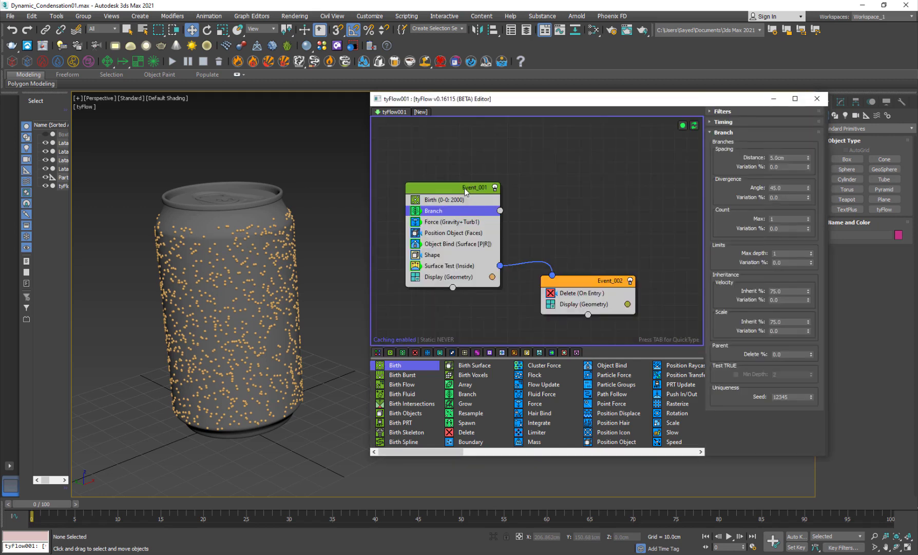
{"action": "left_click_drag", "start_coordinate": [443, 213], "coordinate": [462, 270]}
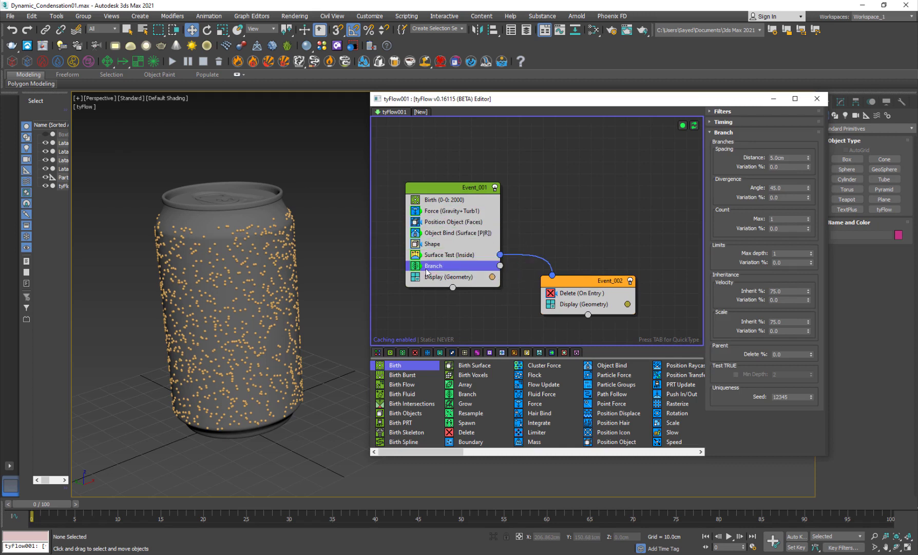
{"action": "mouse_move", "coordinate": [474, 397]}
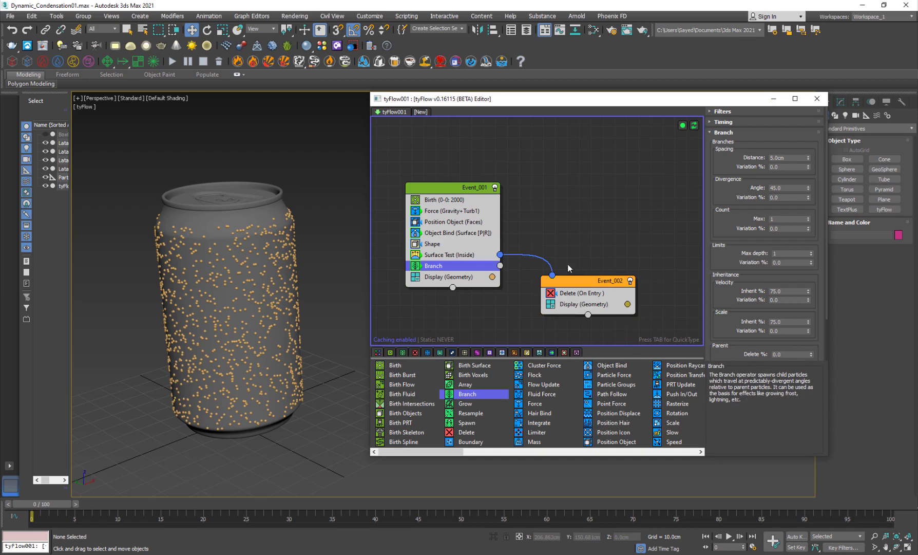
{"action": "left_click", "coordinate": [578, 209]}
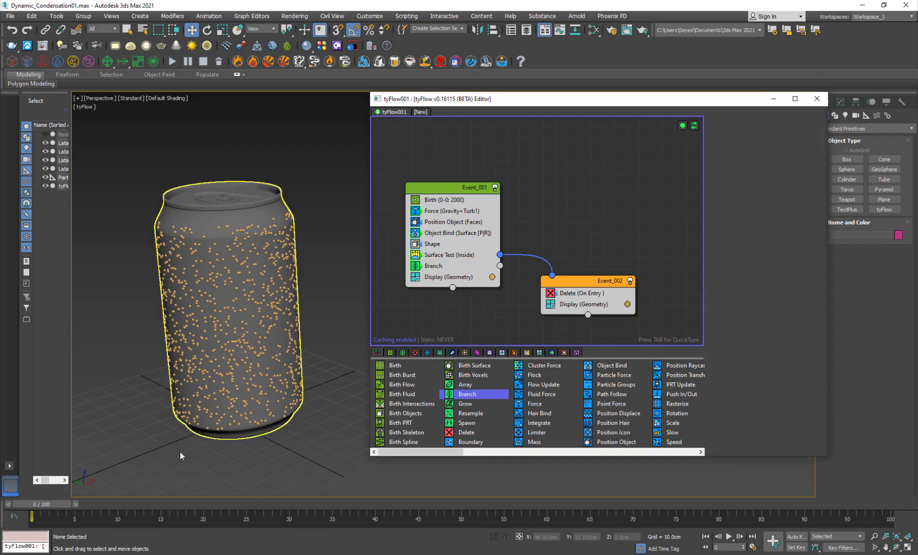
{"action": "left_click_drag", "start_coordinate": [62, 502], "coordinate": [293, 490]}
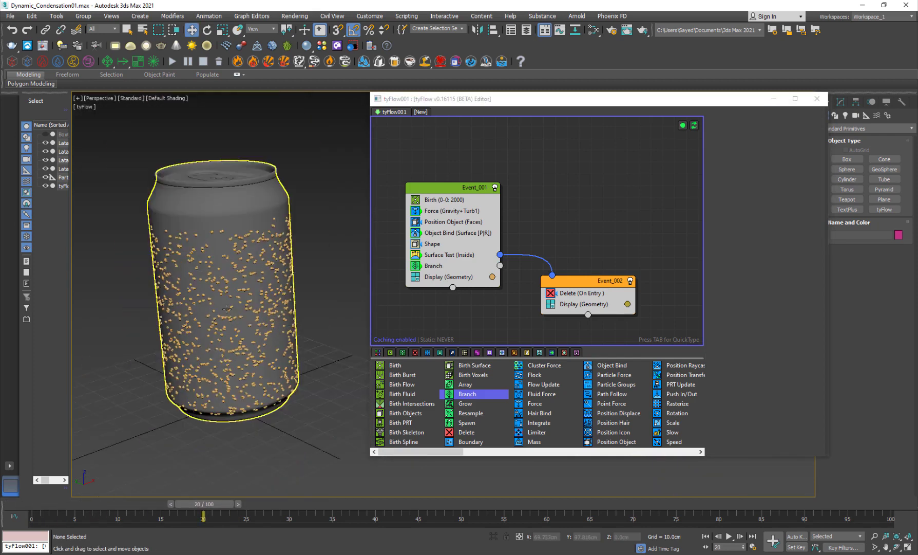
{"action": "mouse_move", "coordinate": [226, 308]}
{"action": "middle_mouse_down", "text": "alt"}
{"action": "mouse_move", "coordinate": [237, 308]}
{"action": "mouse_move", "coordinate": [233, 322]}
{"action": "middle_mouse_up", "text": "alt"}
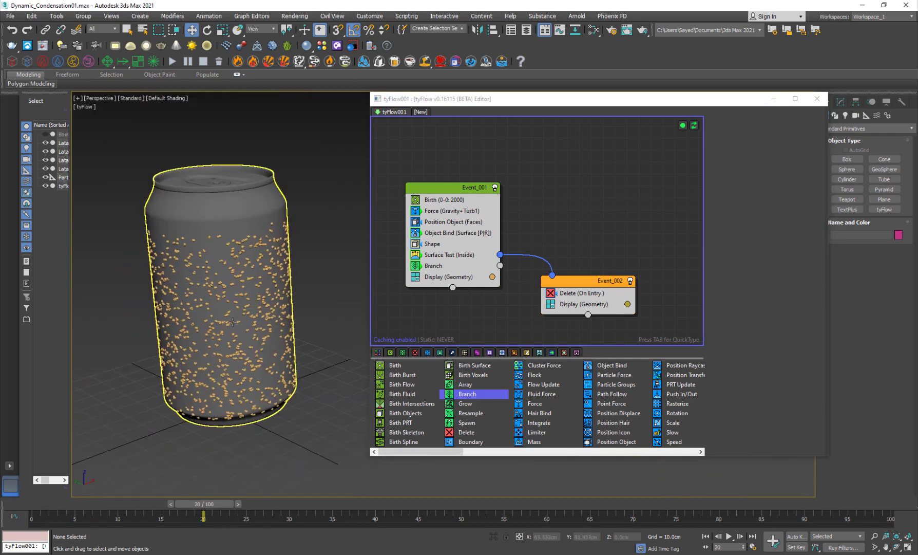
Copy the first event and paste the duplicate into the empty area beside it.
{"action": "left_click_drag", "start_coordinate": [463, 190], "coordinate": [457, 186]}
{"action": "right_click", "coordinate": [457, 185]}
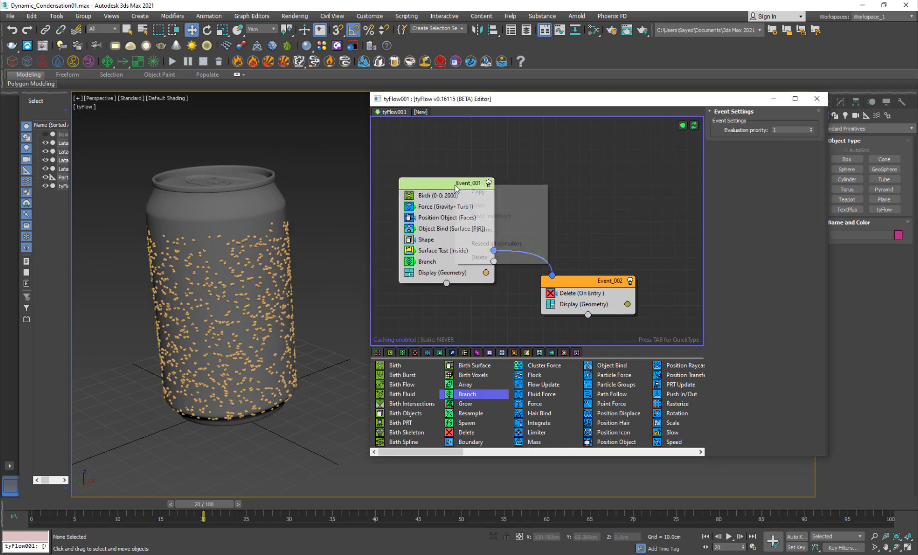
{"action": "key", "text": "Escape"}
{"action": "left_click", "coordinate": [580, 157]}
{"action": "right_click", "coordinate": [578, 154]}
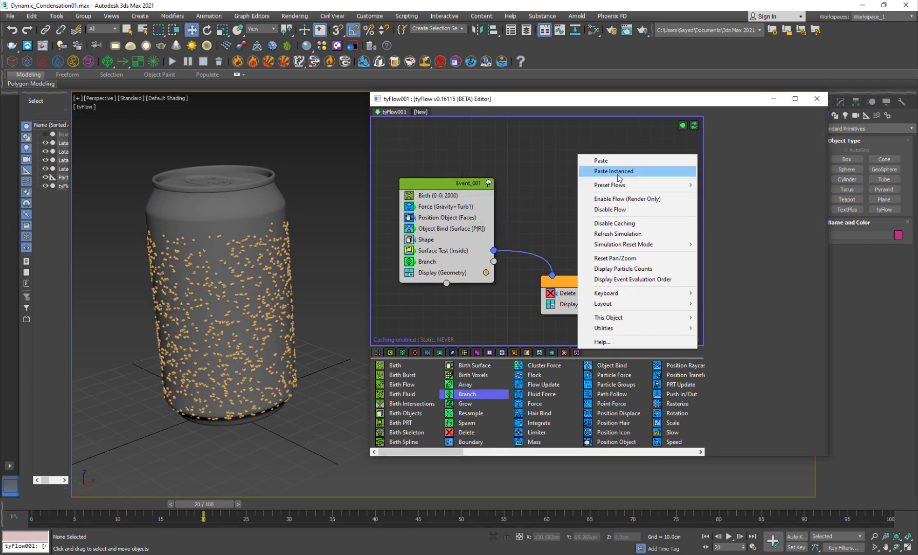
{"action": "left_click", "coordinate": [617, 170]}
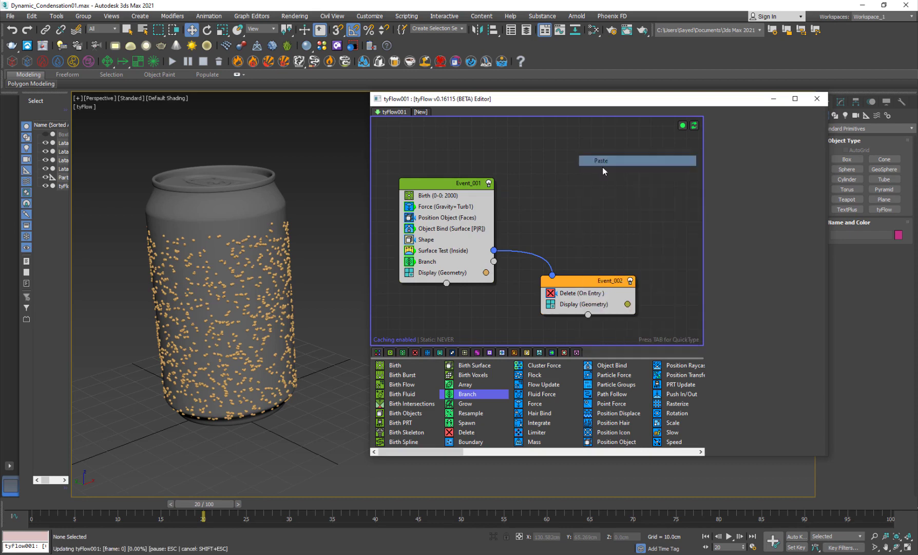
Delete the Birth and Position Object operators from the copied event.
{"action": "left_click", "coordinate": [605, 166]}
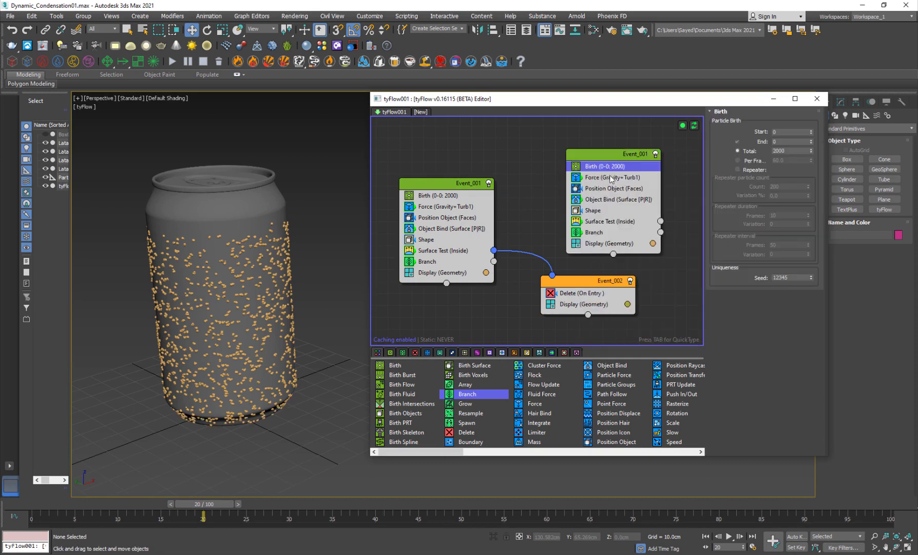
{"action": "key", "text": "Delete"}
{"action": "left_click", "coordinate": [606, 177]}
{"action": "key", "text": "Delete"}
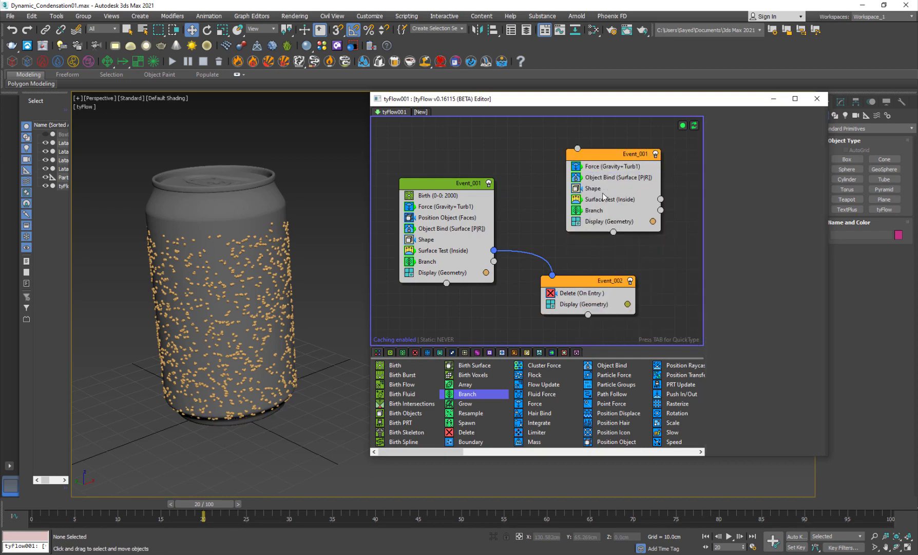
Wire the first event's Branch output to the copied event and place Surface Test below Branch in the first event.
{"action": "middle_click_drag", "start_coordinate": [549, 182], "coordinate": [512, 241]}
{"action": "left_click_drag", "start_coordinate": [479, 286], "coordinate": [614, 212]}
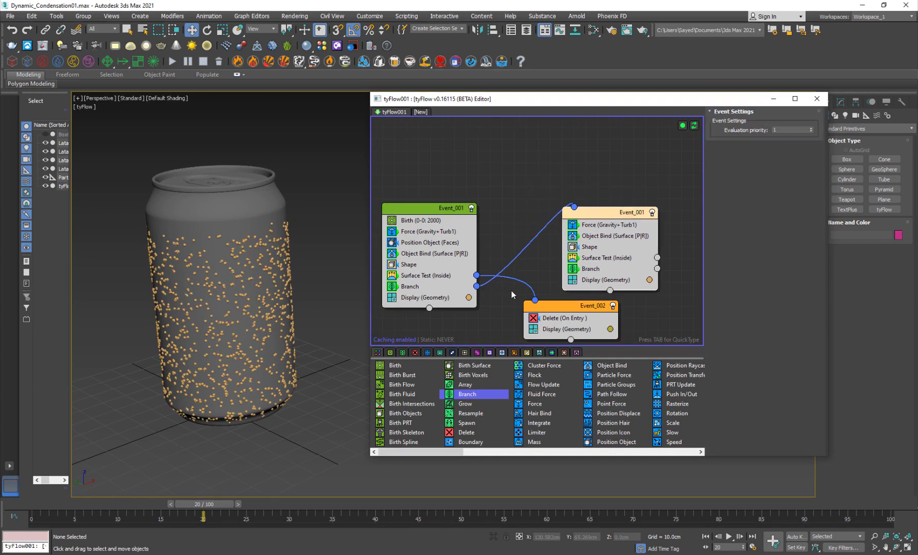
{"action": "left_click_drag", "start_coordinate": [417, 276], "coordinate": [442, 302]}
Set the copied event's display color to green and scrub the timeline to check the branched particles.
{"action": "middle_click_drag", "start_coordinate": [195, 291], "coordinate": [199, 275]}
{"action": "left_click", "coordinate": [650, 279]}
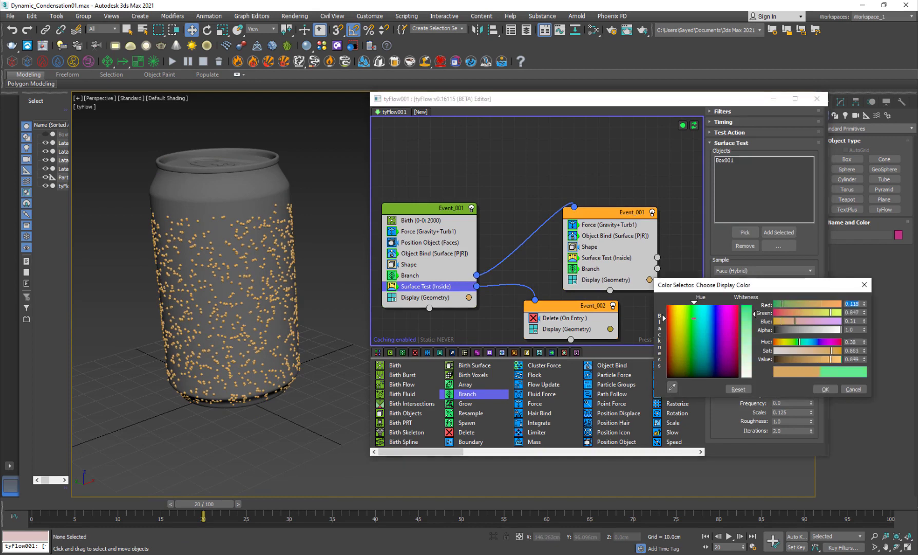
{"action": "left_click", "coordinate": [825, 388]}
{"action": "scroll", "coordinate": [190, 323], "scroll_direction": "up", "scroll_amount": 4}
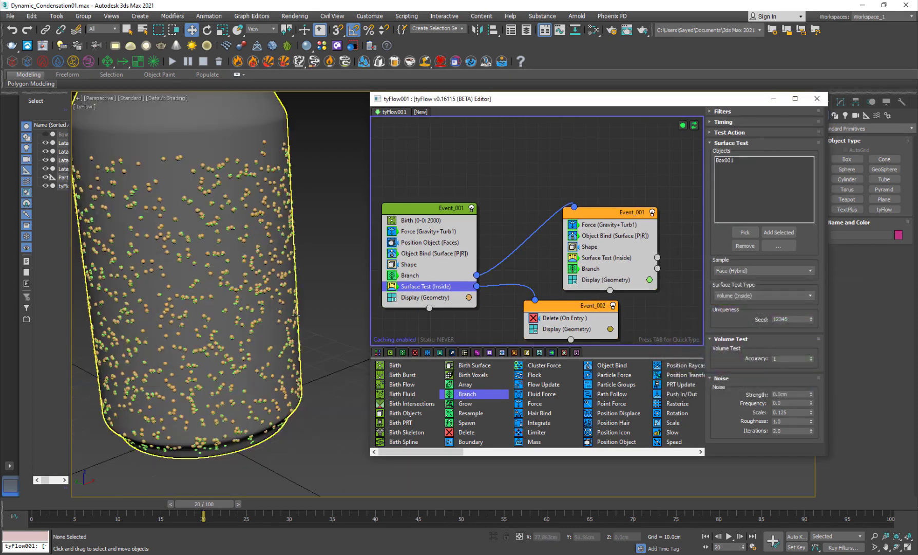
{"action": "left_click_drag", "start_coordinate": [205, 508], "coordinate": [169, 475]}
{"action": "key", "text": "w"}
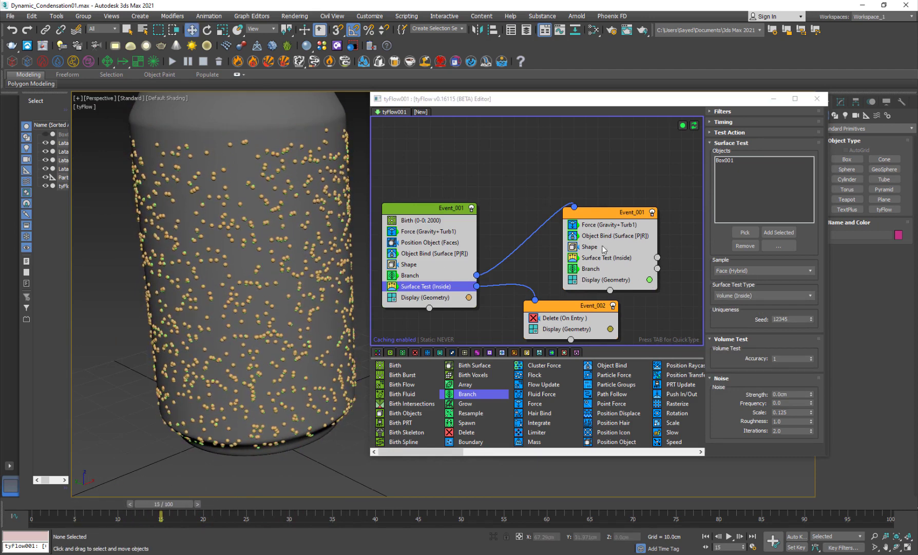
Set the first event's Branch spacing distance to 1.0 cm and preview the particle clusters at frame 23.
{"action": "left_click", "coordinate": [451, 275]}
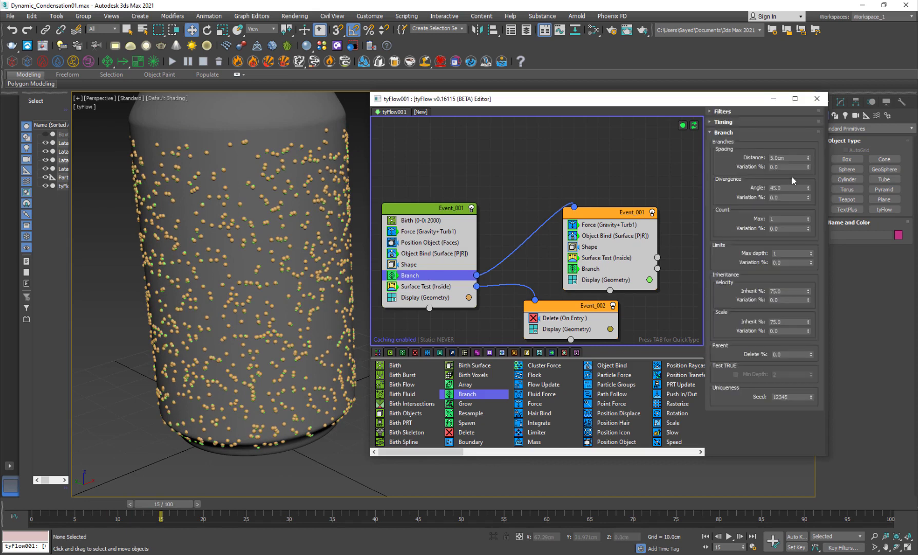
{"action": "left_click_drag", "start_coordinate": [785, 159], "coordinate": [702, 159]}
{"action": "key", "text": "Return"}
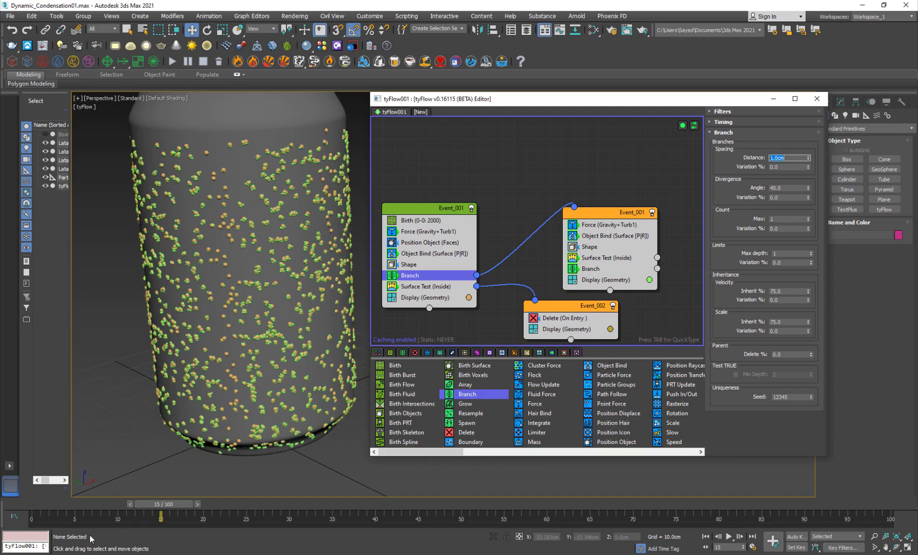
{"action": "left_click_drag", "start_coordinate": [174, 505], "coordinate": [231, 516]}
{"action": "scroll", "coordinate": [264, 252], "scroll_direction": "up", "scroll_amount": 10}
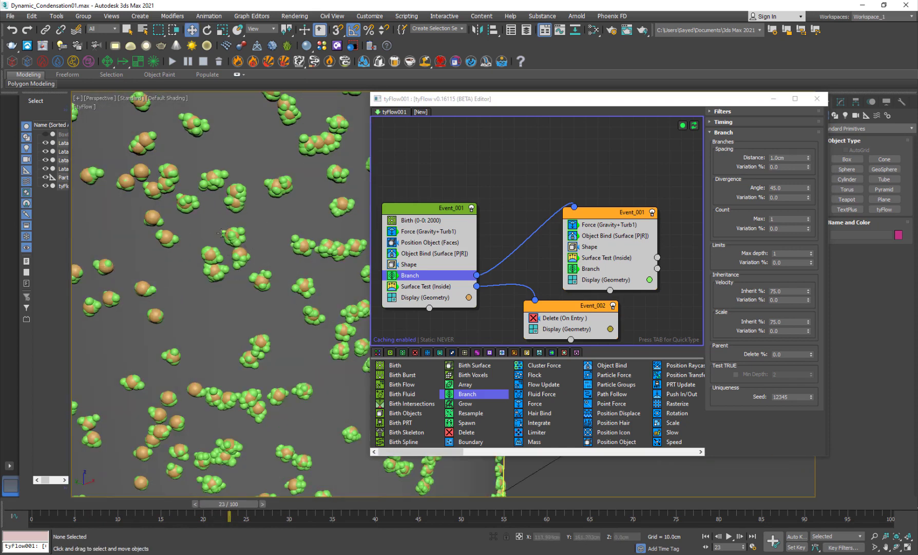
{"action": "scroll", "coordinate": [226, 234], "scroll_direction": "down", "scroll_amount": 8}
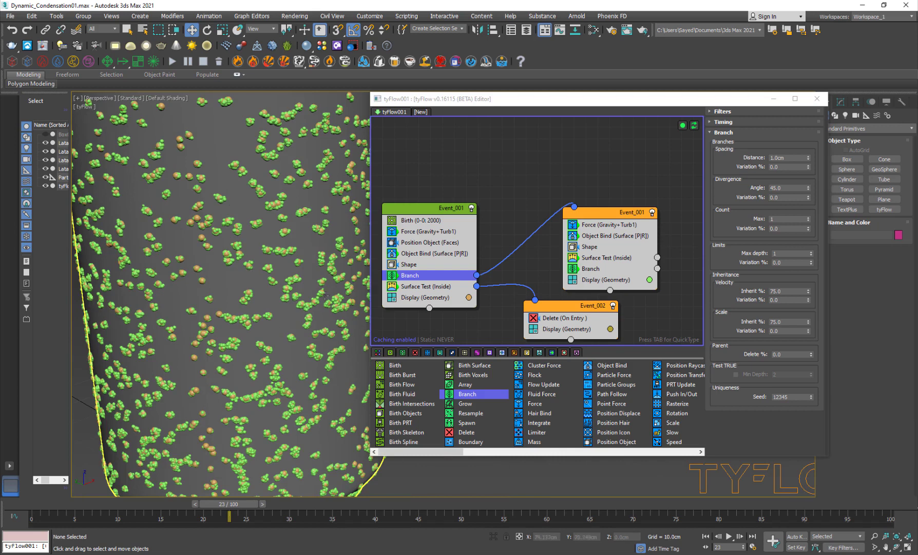
Set the position friction of the copied event's Object Bind operator to 81.7% and preview the droplet trails down the can.
{"action": "left_click", "coordinate": [608, 226]}
{"action": "left_click", "coordinate": [607, 226]}
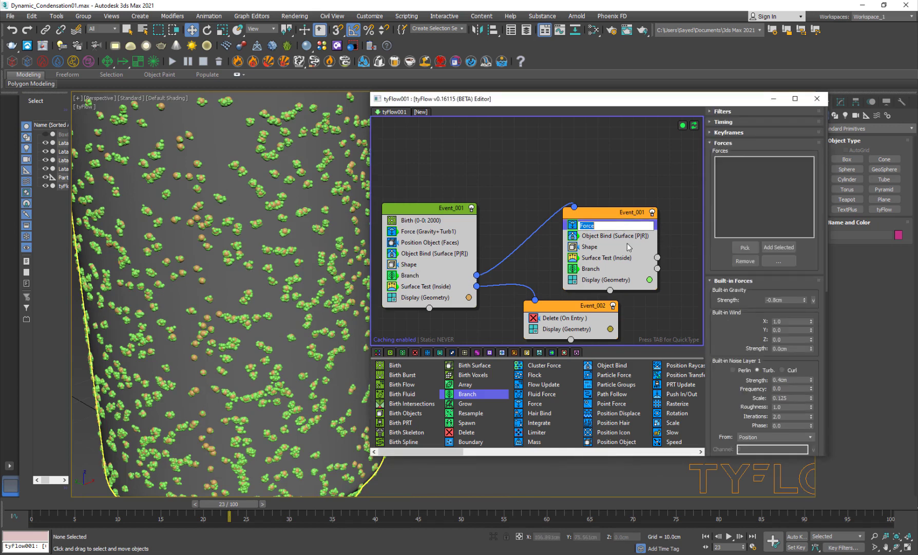
{"action": "left_click", "coordinate": [608, 238]}
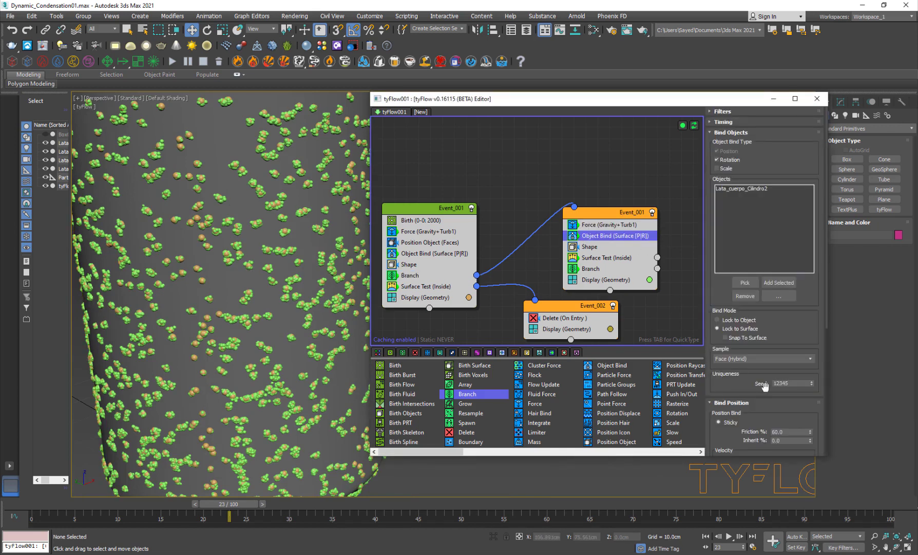
{"action": "left_click_drag", "start_coordinate": [765, 386], "coordinate": [764, 334]}
{"action": "left_click_drag", "start_coordinate": [813, 379], "coordinate": [812, 275]}
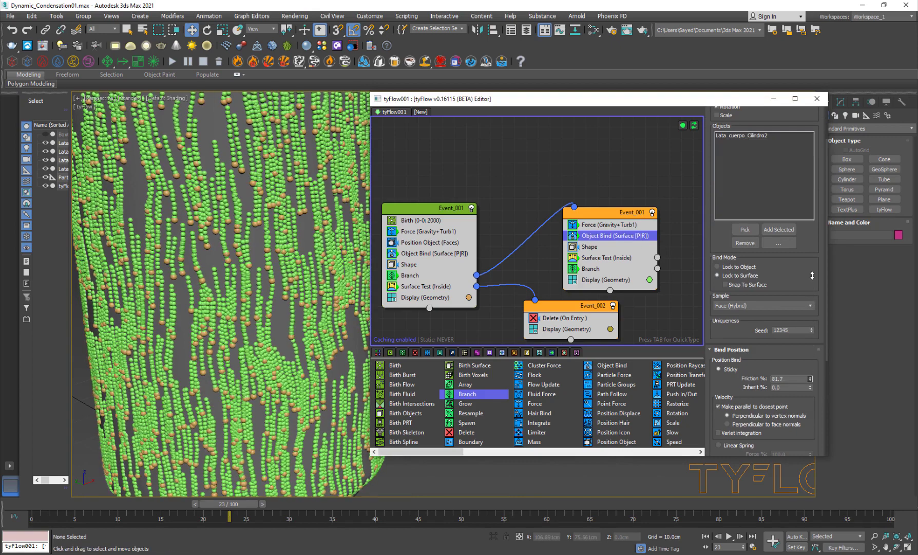
{"action": "scroll", "coordinate": [232, 268], "scroll_direction": "down", "scroll_amount": 10}
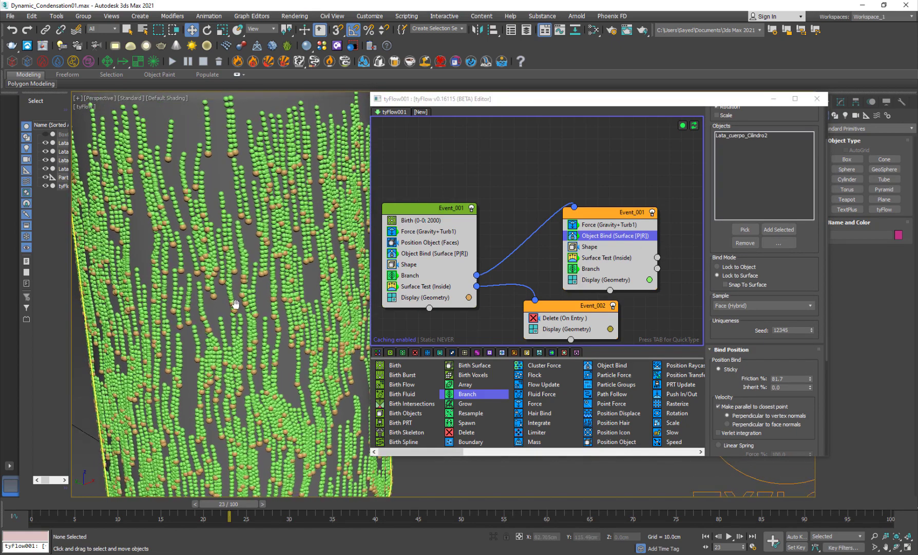
{"action": "scroll", "coordinate": [232, 266], "scroll_direction": "up", "scroll_amount": 5}
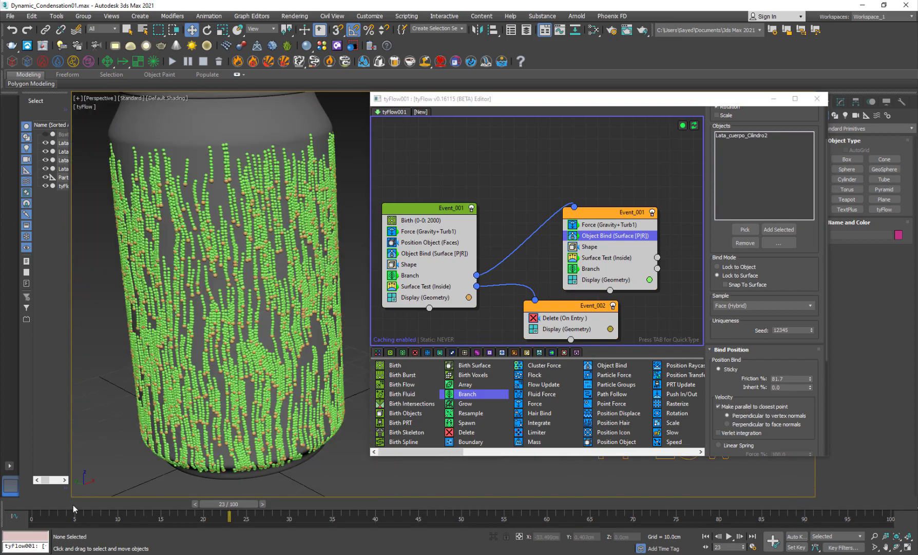
{"action": "mouse_move", "coordinate": [73, 505]}
{"action": "left_mouse_down"}
{"action": "mouse_move", "coordinate": [399, 504]}
{"action": "mouse_move", "coordinate": [95, 481]}
{"action": "mouse_move", "coordinate": [243, 486]}
{"action": "left_mouse_up"}
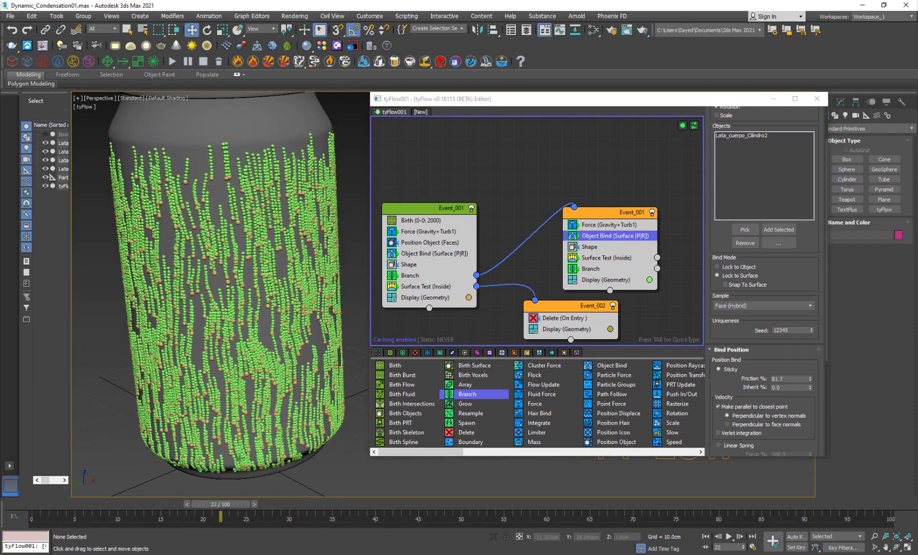
{"action": "middle_click_drag", "start_coordinate": [240, 427], "coordinate": [235, 337], "text": "alt"}
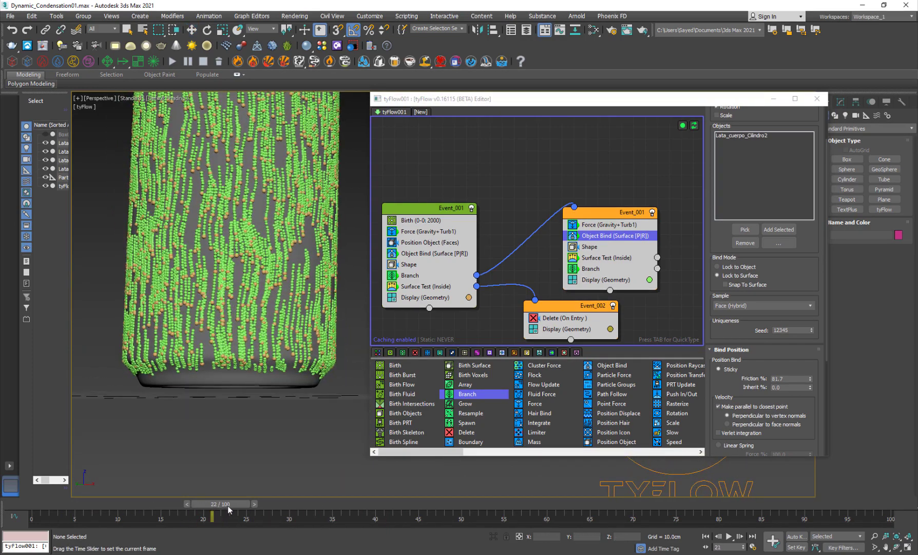
Preview the droplet trails at frame 30 and inspect where the branched particles end near the can's base.
{"action": "left_click_drag", "start_coordinate": [227, 505], "coordinate": [289, 505]}
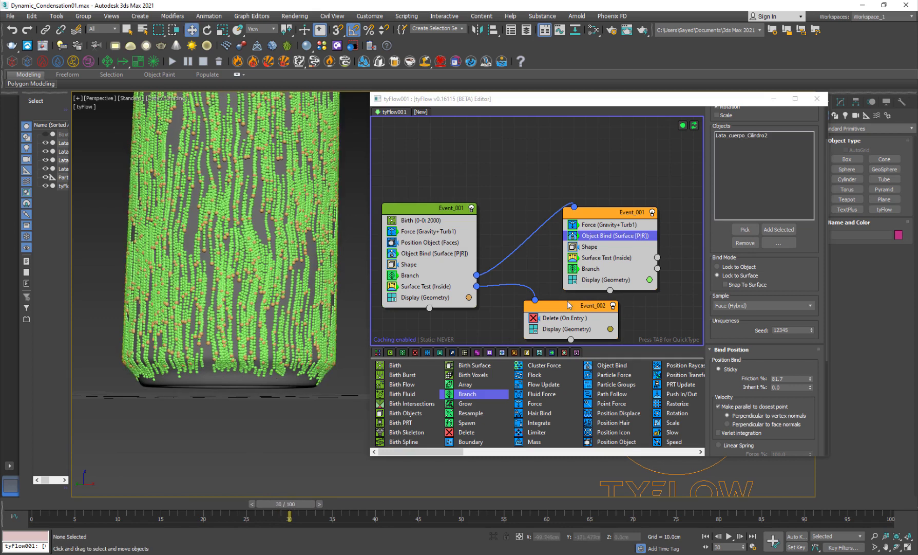
{"action": "middle_click_drag", "start_coordinate": [486, 313], "coordinate": [485, 269]}
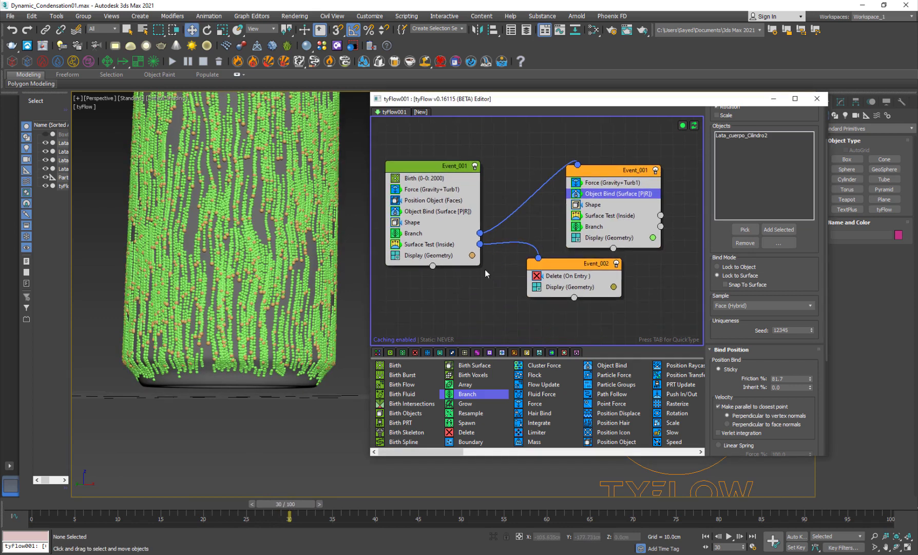
{"action": "left_click", "coordinate": [434, 243]}
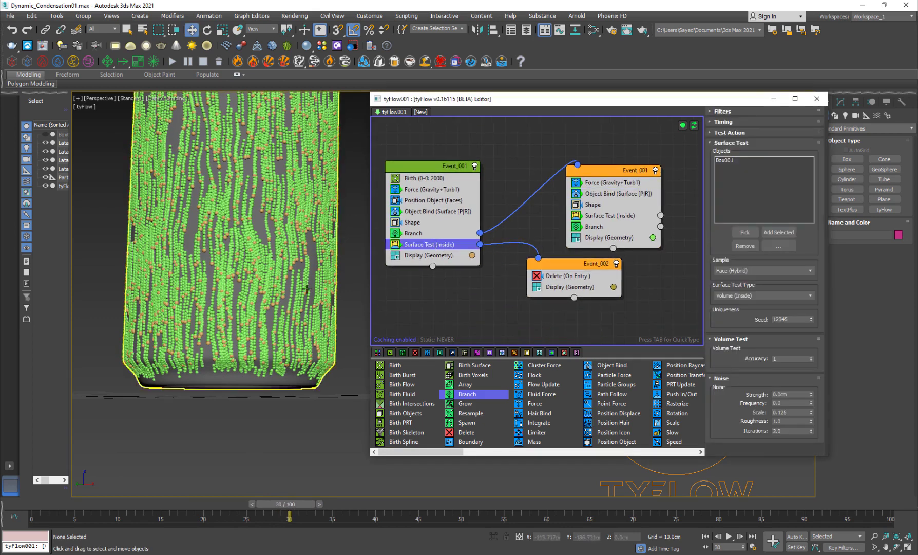
{"action": "scroll", "coordinate": [269, 206], "scroll_direction": "down", "scroll_amount": 5}
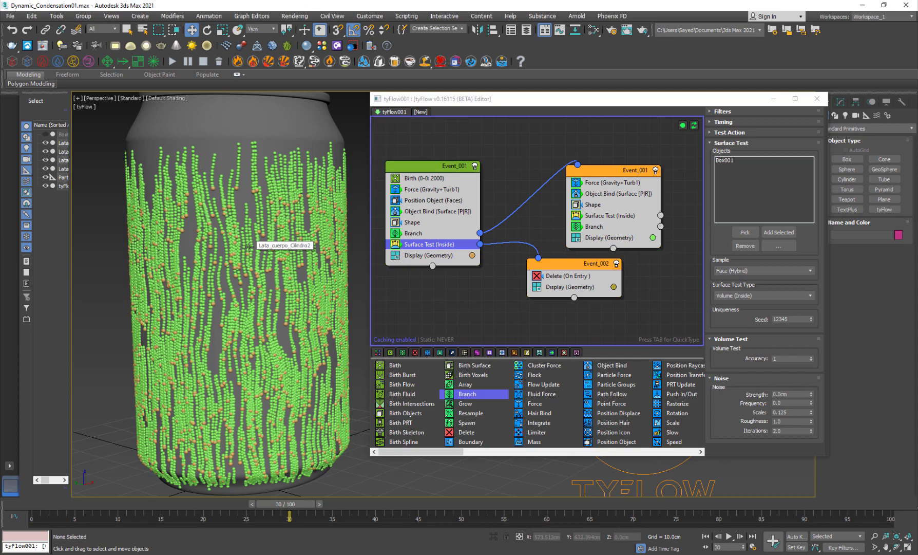
{"action": "middle_click_drag", "start_coordinate": [242, 346], "coordinate": [261, 298]}
{"action": "middle_click_drag", "start_coordinate": [299, 353], "coordinate": [289, 352]}
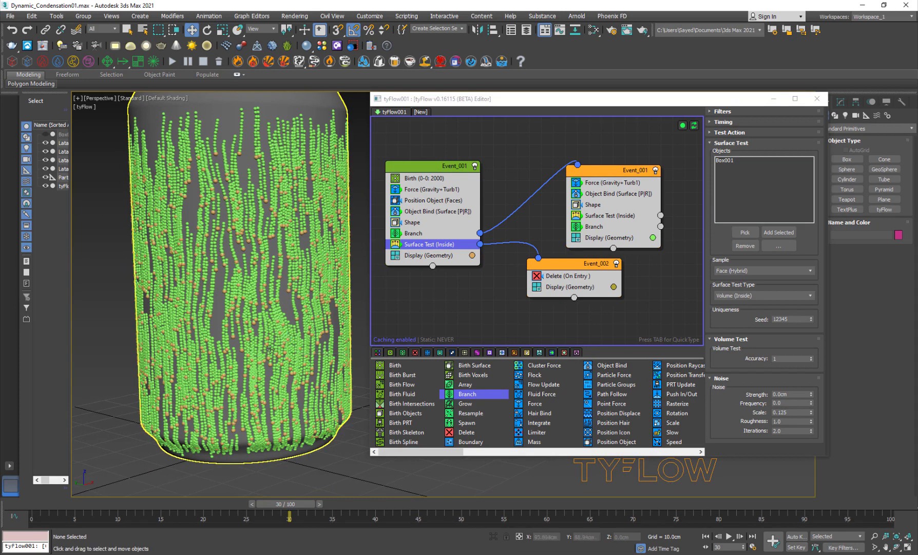
{"action": "middle_click_drag", "start_coordinate": [286, 327], "coordinate": [281, 325]}
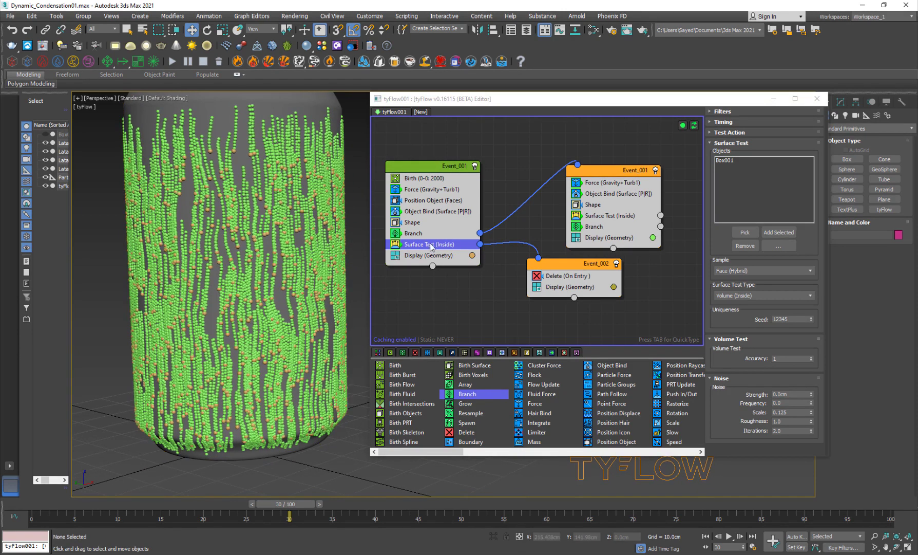
Copy the first event's Surface Test into the copied event and wire the new test to the Delete event.
{"action": "left_click_drag", "start_coordinate": [430, 243], "coordinate": [578, 291]}
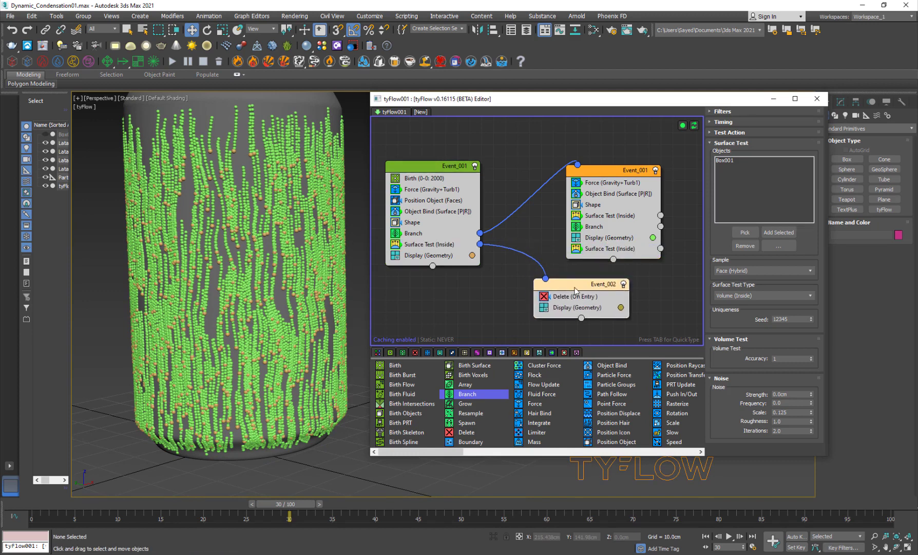
{"action": "right_click", "coordinate": [662, 250]}
{"action": "left_click", "coordinate": [682, 345]}
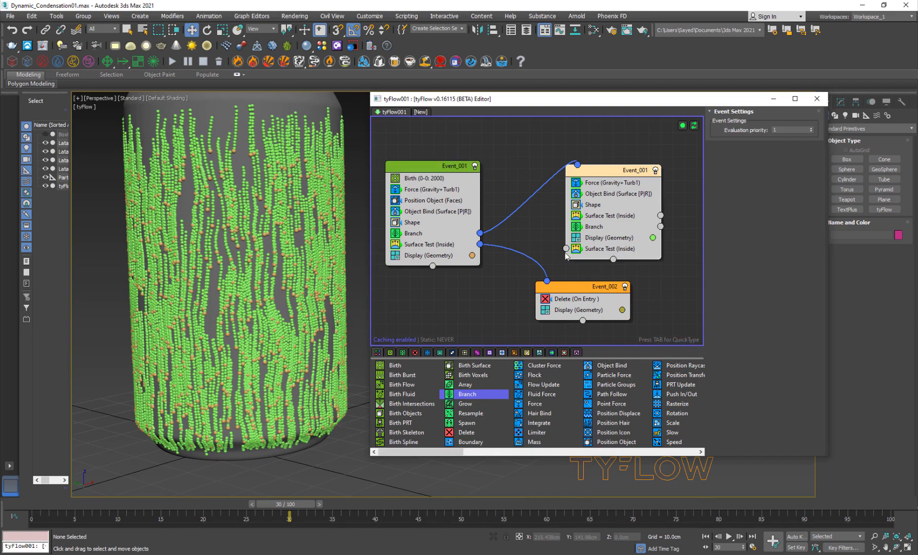
{"action": "left_click_drag", "start_coordinate": [566, 250], "coordinate": [547, 281]}
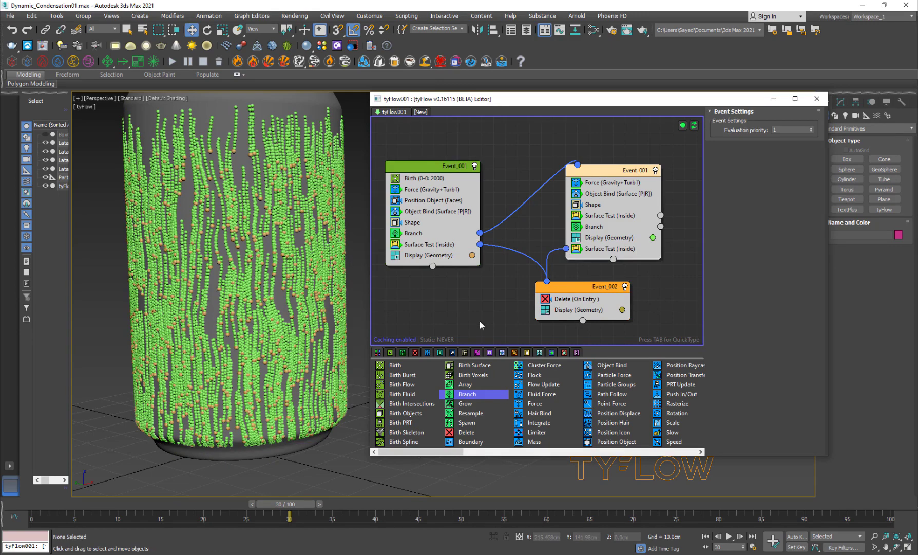
Add a Scale operator between Branch and Display in the copied event.
{"action": "mouse_move", "coordinate": [281, 394]}
{"action": "middle_mouse_down", "text": "alt"}
{"action": "mouse_move", "coordinate": [287, 421]}
{"action": "mouse_move", "coordinate": [280, 395]}
{"action": "middle_mouse_up", "text": "alt"}
{"action": "middle_click_drag", "start_coordinate": [280, 295], "coordinate": [286, 333]}
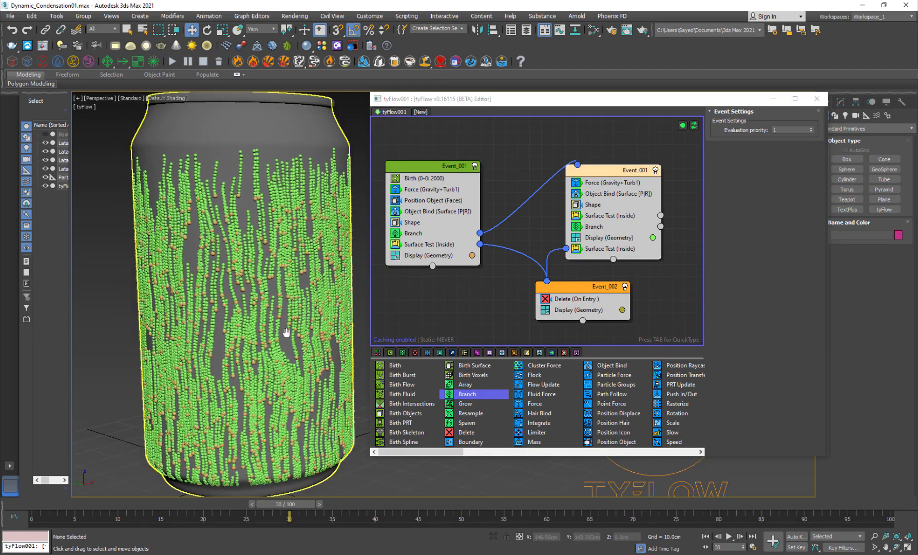
{"action": "scroll", "coordinate": [253, 226], "scroll_direction": "up", "scroll_amount": 5}
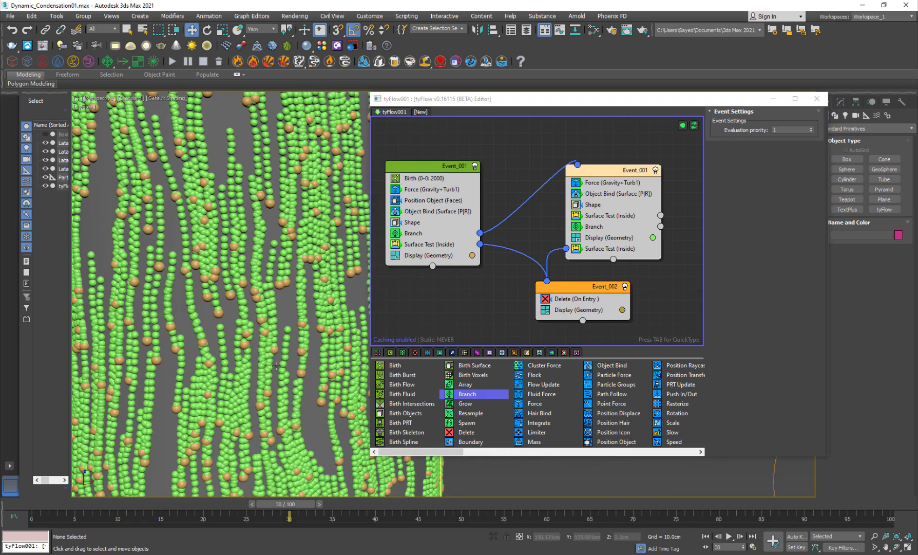
{"action": "key", "text": "Tab"}
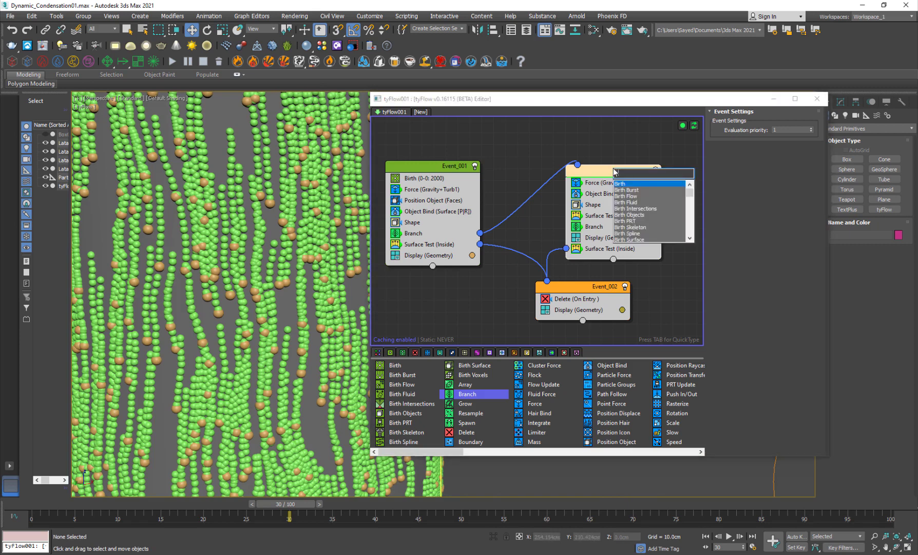
{"action": "type", "text": "scal"}
{"action": "key", "text": "Return"}
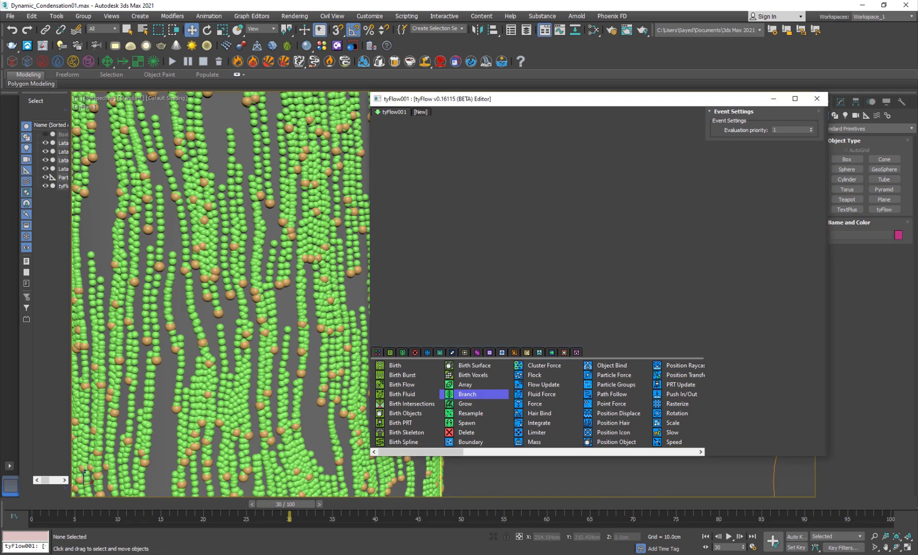
{"action": "left_click_drag", "start_coordinate": [599, 185], "coordinate": [619, 239]}
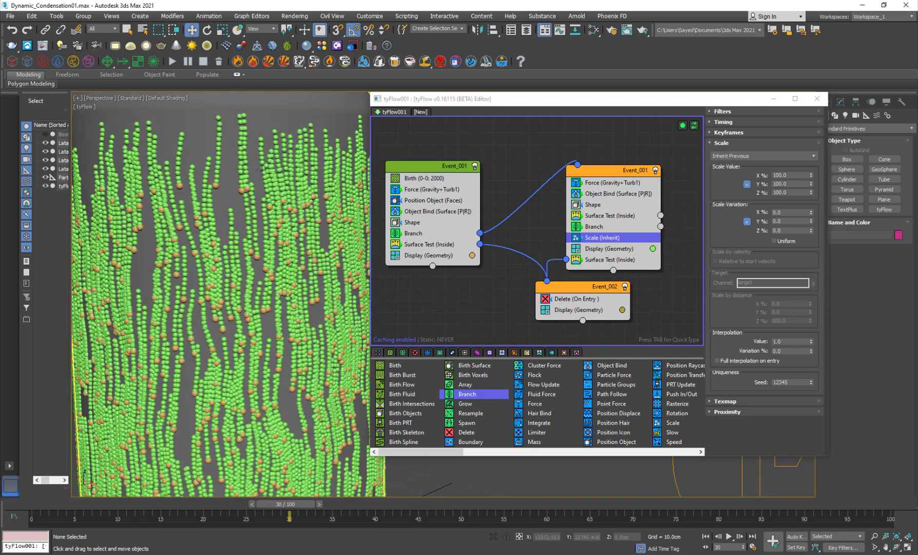
Set the copied event's Scale operator to Relative Add with a value of 95% and preview the tapered trails at frame 25.
{"action": "left_click", "coordinate": [801, 155]}
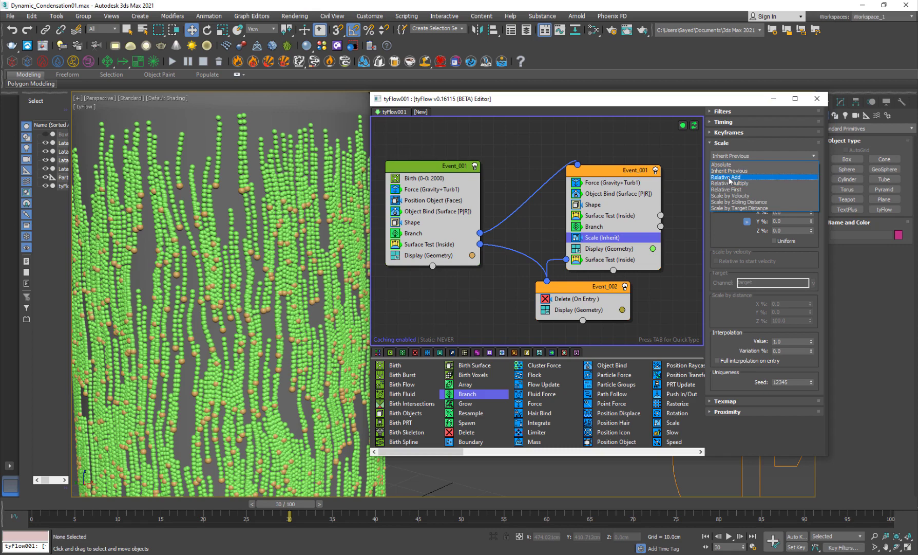
{"action": "left_click", "coordinate": [728, 177]}
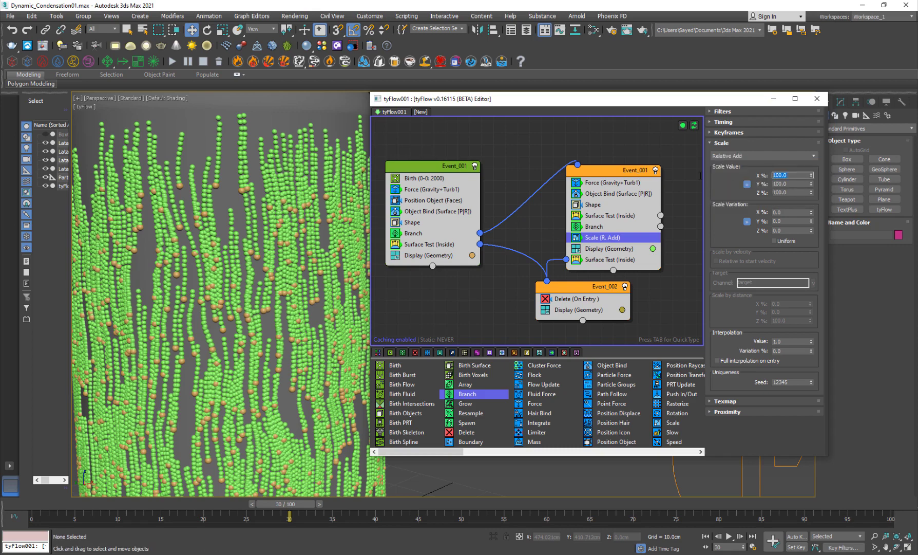
{"action": "type", "text": "95"}
{"action": "key", "text": "Return"}
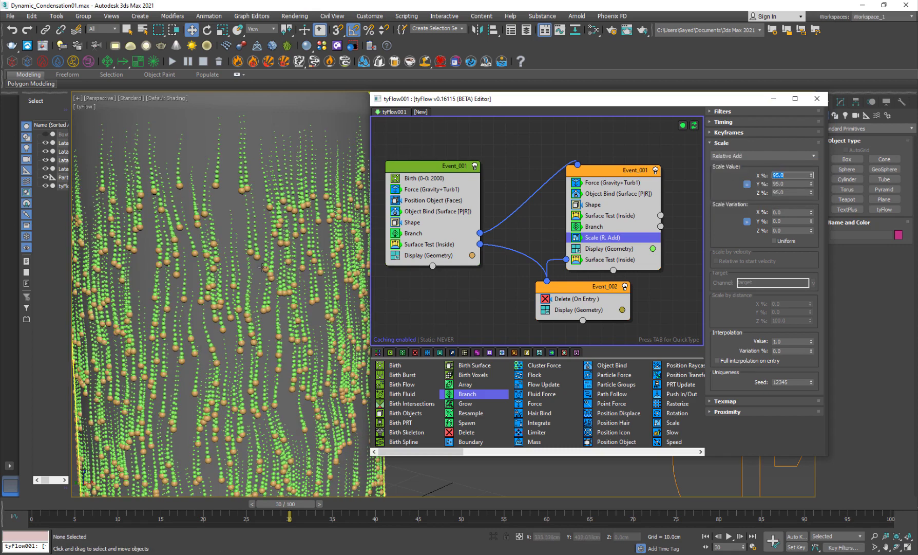
{"action": "scroll", "coordinate": [215, 303], "scroll_direction": "down", "scroll_amount": 5}
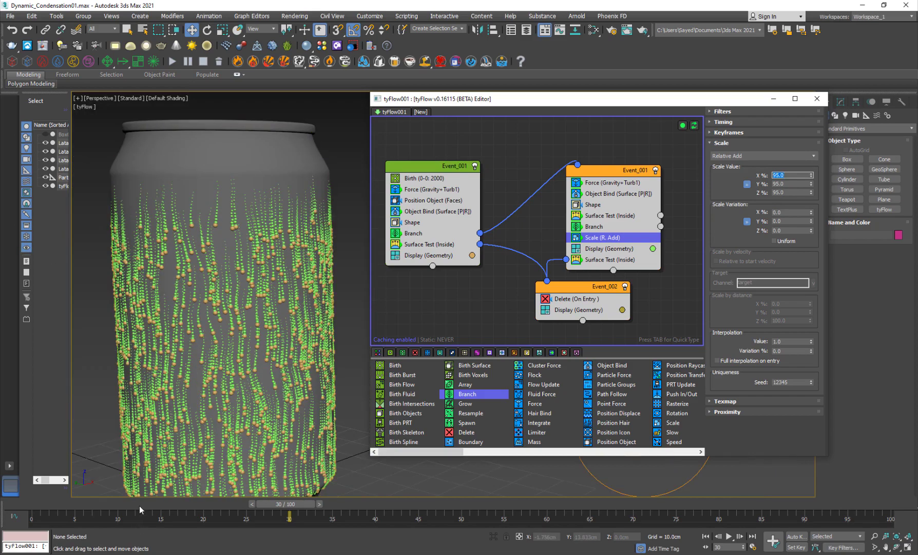
{"action": "left_click_drag", "start_coordinate": [139, 505], "coordinate": [246, 501]}
Set the first event's Birth total to 1000 and scrub the timeline to preview the sparser trails.
{"action": "left_click", "coordinate": [435, 178]}
{"action": "double_click", "coordinate": [786, 151]}
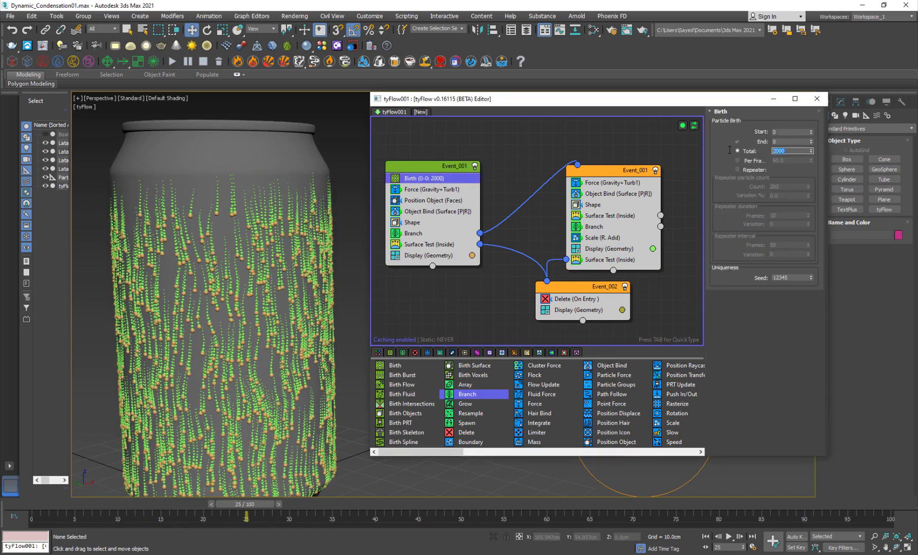
{"action": "type", "text": "1000"}
{"action": "key", "text": "Return"}
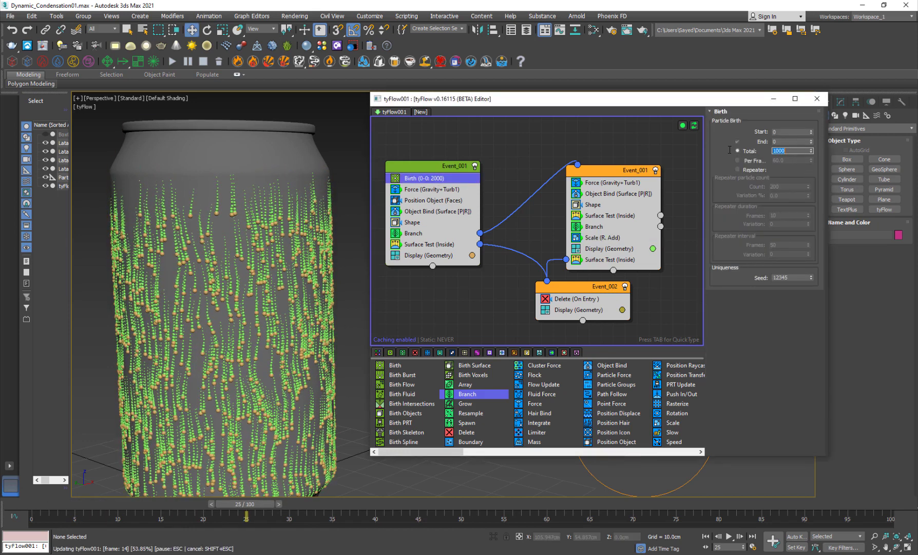
{"action": "left_click_drag", "start_coordinate": [111, 504], "coordinate": [475, 483]}
{"action": "scroll", "coordinate": [246, 309], "scroll_direction": "down", "scroll_amount": 2}
{"action": "scroll", "coordinate": [198, 353], "scroll_direction": "up", "scroll_amount": 2}
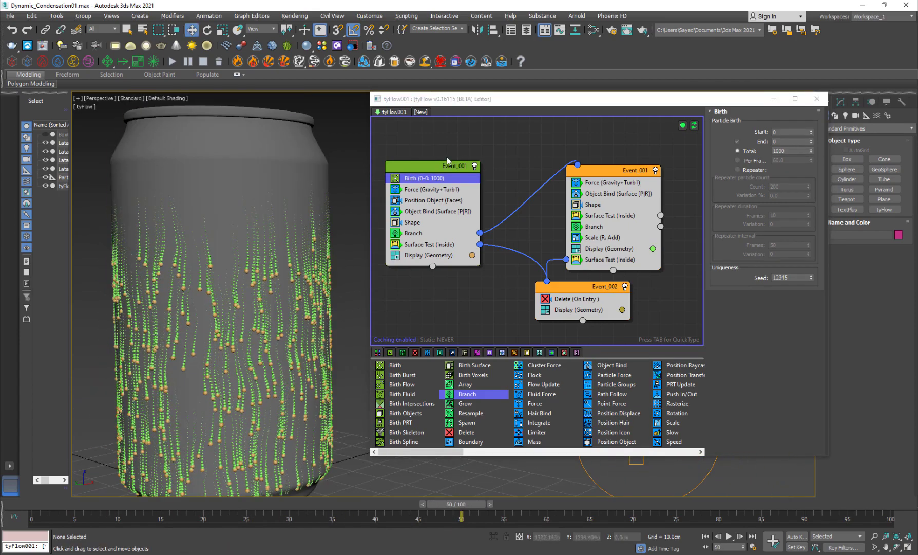
{"action": "left_click", "coordinate": [57, 504]}
{"action": "left_click_drag", "start_coordinate": [57, 505], "coordinate": [227, 505]}
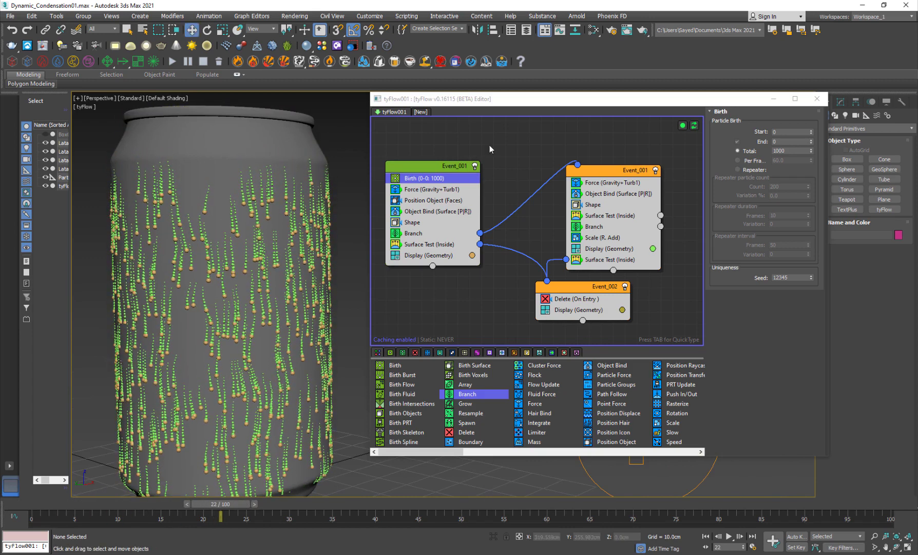
Try a Birth end frame of 100, check the particles at frame 0, and set the end back to 0.
{"action": "left_click", "coordinate": [784, 141]}
{"action": "type", "text": "100"}
{"action": "key", "text": "Return"}
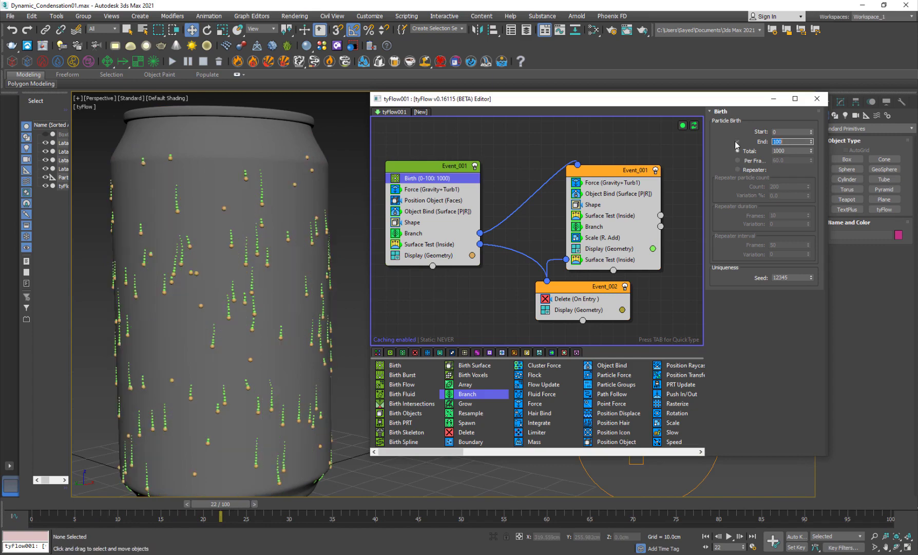
{"action": "left_click_drag", "start_coordinate": [137, 501], "coordinate": [32, 501]}
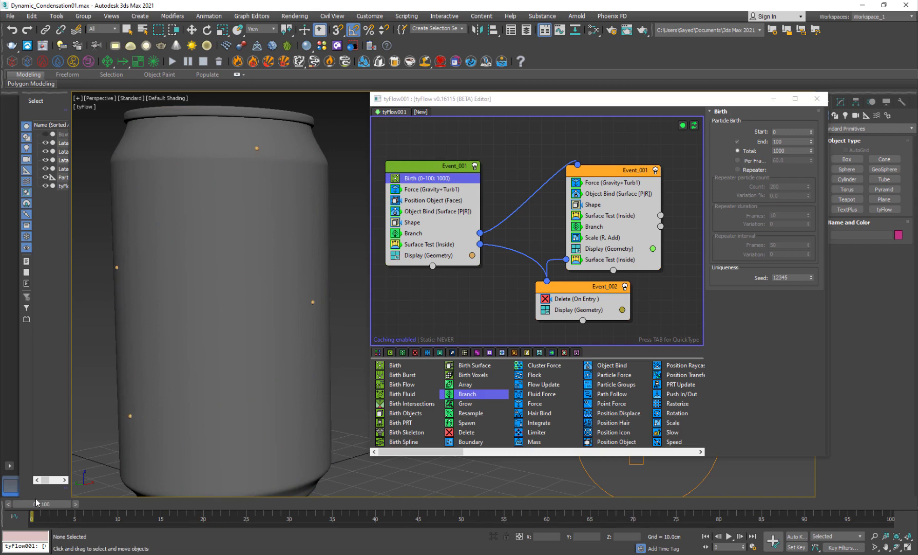
{"action": "double_click", "coordinate": [789, 139]}
{"action": "type", "text": "0"}
{"action": "key", "text": "Return"}
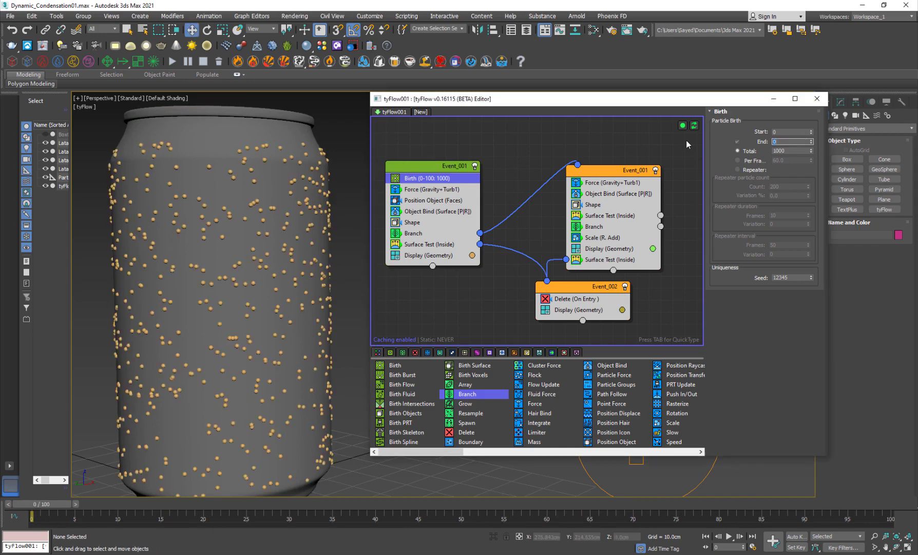
Check the droplet trails at frame 10 around the can, then create a second tyFlow object from the editor.
{"action": "left_click_drag", "start_coordinate": [29, 511], "coordinate": [99, 505]}
{"action": "middle_click_drag", "start_coordinate": [328, 334], "coordinate": [315, 361], "text": "alt"}
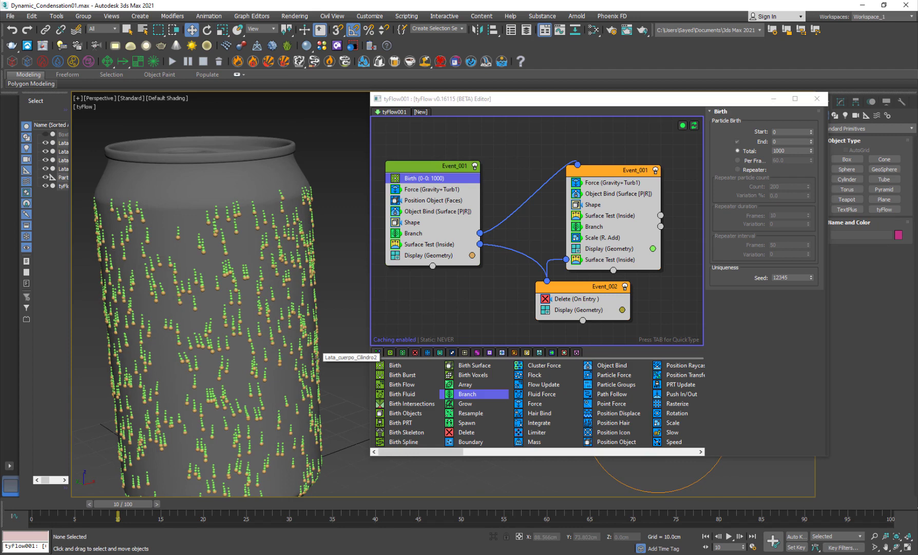
{"action": "left_click", "coordinate": [315, 356]}
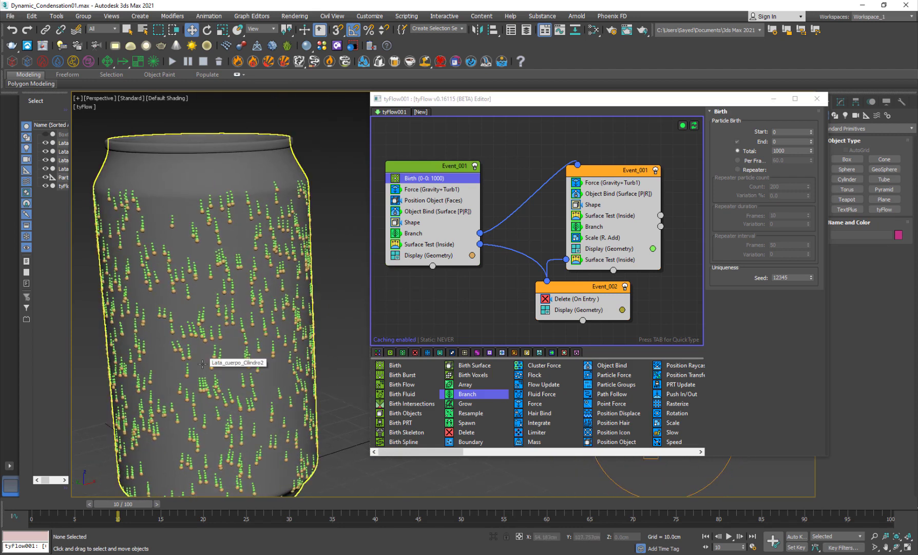
{"action": "left_click", "coordinate": [343, 232]}
{"action": "left_click", "coordinate": [422, 113]}
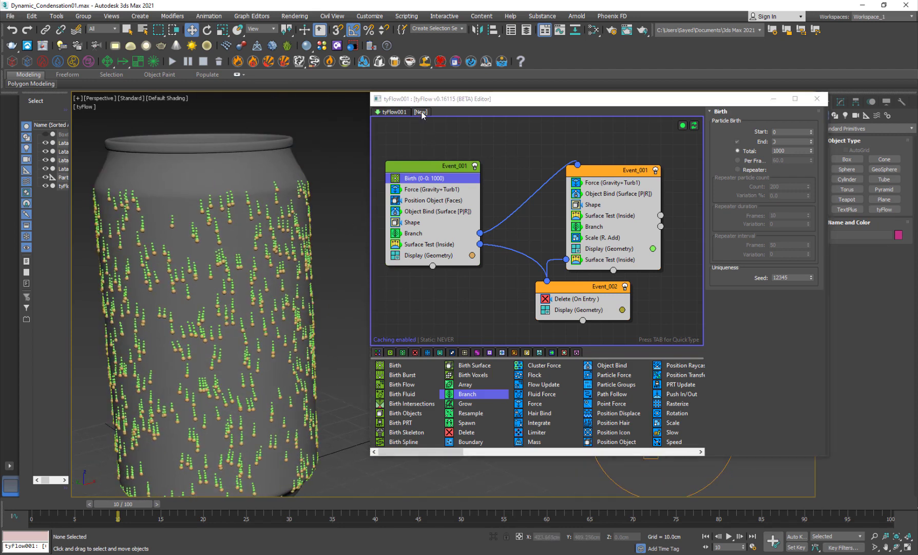
{"action": "left_click_drag", "start_coordinate": [419, 100], "coordinate": [387, 99]}
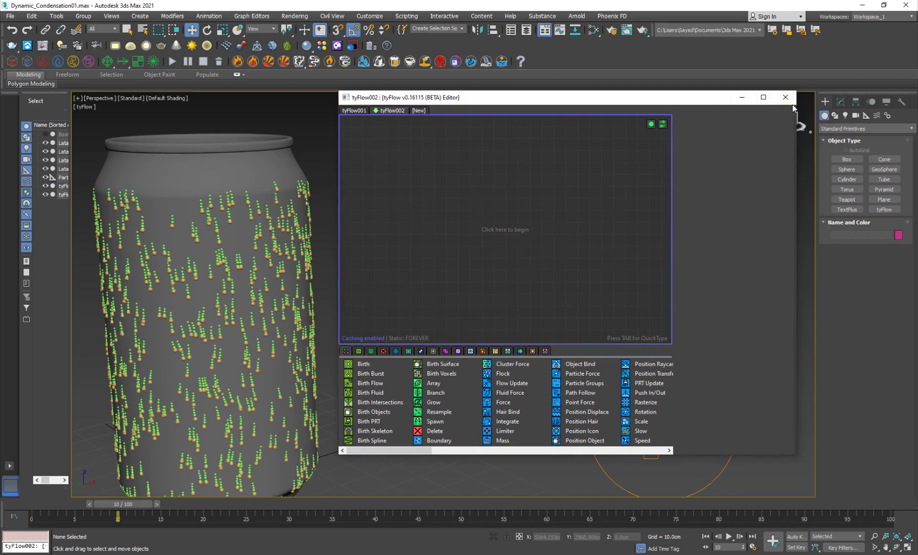
Minimize the editor to examine the new tyFlow icon beside the can, then restore the editor on the second flow.
{"action": "left_click", "coordinate": [741, 97]}
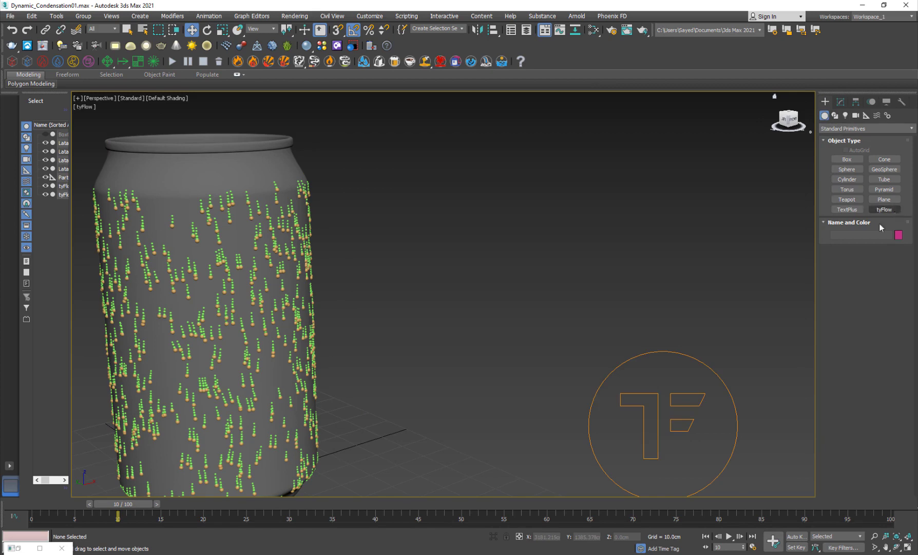
{"action": "scroll", "coordinate": [557, 286], "scroll_direction": "down", "scroll_amount": 4}
{"action": "middle_click_drag", "start_coordinate": [466, 378], "coordinate": [445, 386]}
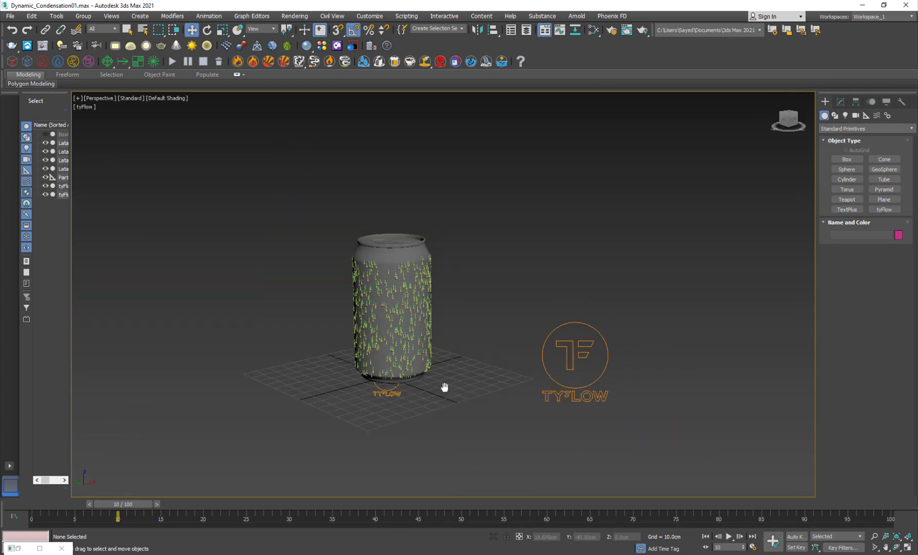
{"action": "scroll", "coordinate": [445, 386], "scroll_direction": "up", "scroll_amount": 4}
{"action": "left_click", "coordinate": [18, 548]}
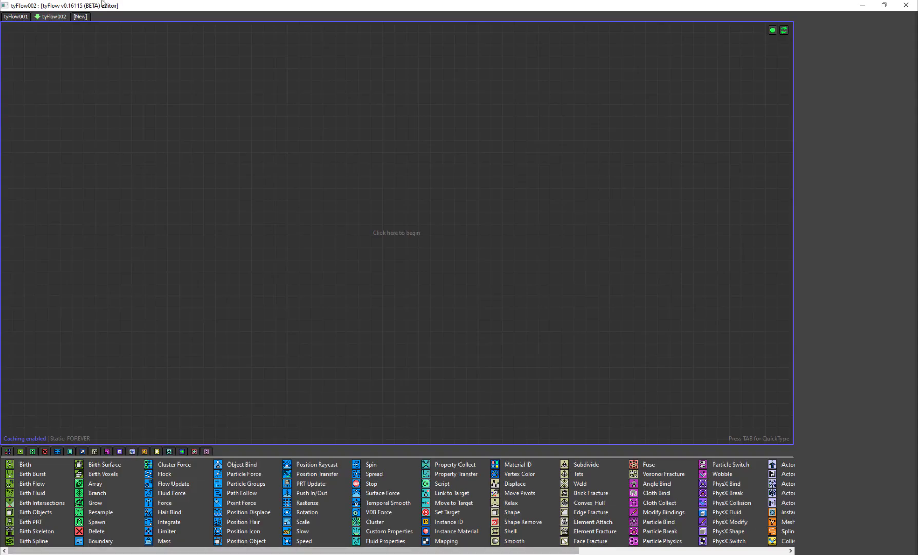
{"action": "double_click", "coordinate": [102, 4]}
{"action": "left_click", "coordinate": [136, 315]}
{"action": "left_click", "coordinate": [389, 114]}
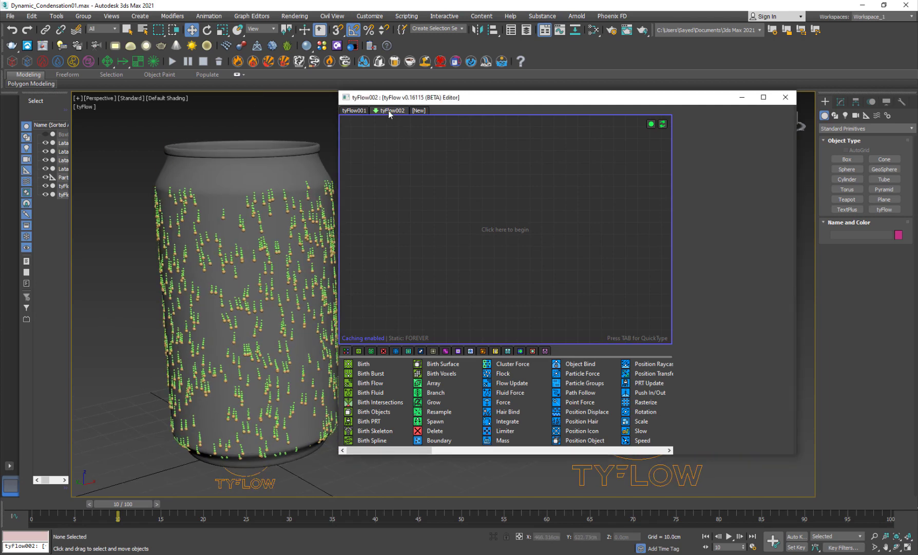
Start the second flow with an event containing a Birth operator and a Position Object operator.
{"action": "left_click_drag", "start_coordinate": [361, 363], "coordinate": [452, 277]}
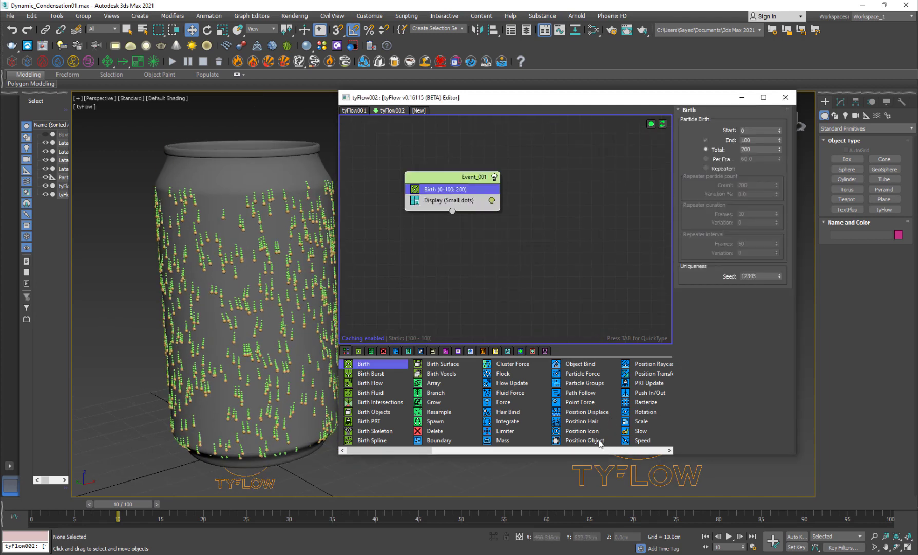
{"action": "left_click_drag", "start_coordinate": [599, 443], "coordinate": [451, 202]}
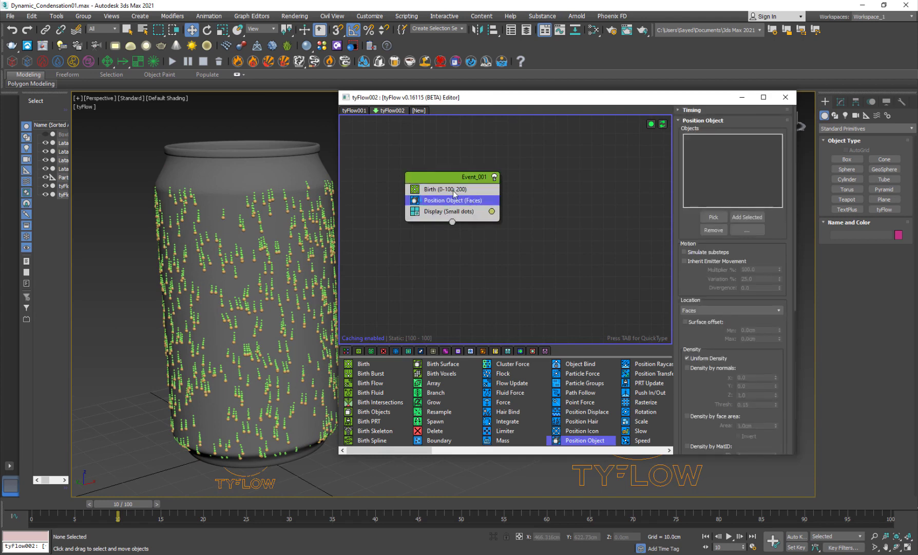
Set the second flow's Birth operator to end at frame 0 with a total of 10000 particles.
{"action": "left_click", "coordinate": [453, 191]}
{"action": "right_click", "coordinate": [780, 142]}
{"action": "key", "text": "Tab"}
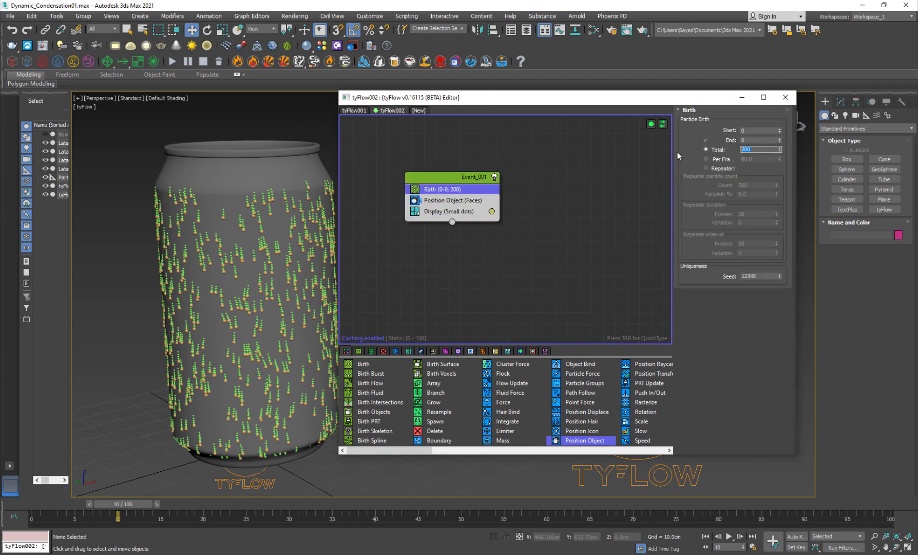
{"action": "type", "text": "10000"}
Assign the can body Lata_cuerpo_Cilindro2 as the emitter in the second flow's Position Object operator.
{"action": "left_click", "coordinate": [489, 201]}
{"action": "left_click", "coordinate": [713, 217]}
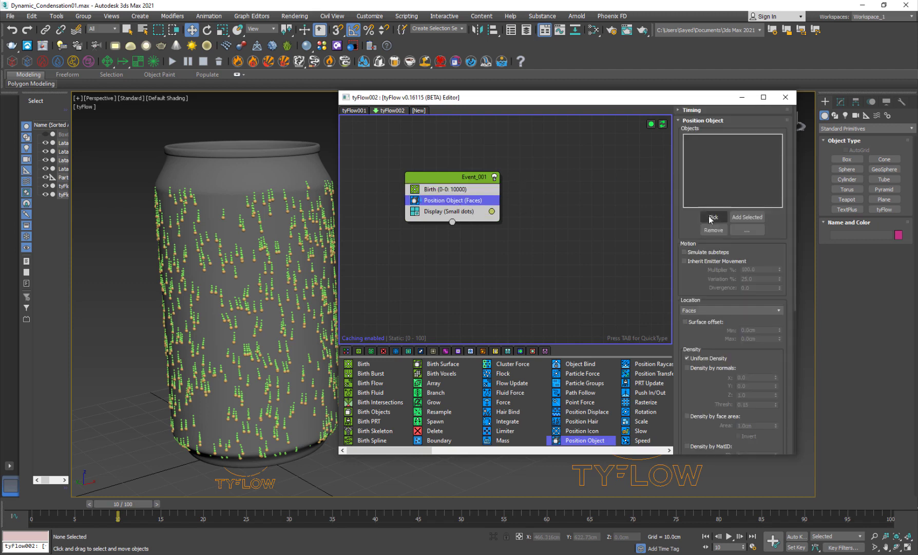
{"action": "left_click", "coordinate": [221, 175]}
{"action": "scroll", "coordinate": [217, 236], "scroll_direction": "up", "scroll_amount": 5}
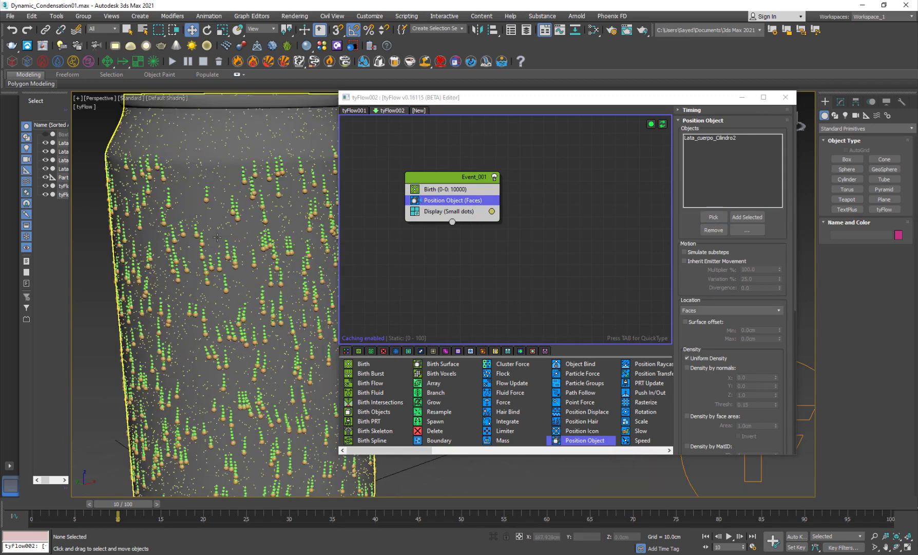
{"action": "scroll", "coordinate": [217, 237], "scroll_direction": "down", "scroll_amount": 3}
Change the second flow's particle display color to pure red, with red 1.0, green 0.0 and blue 0.0.
{"action": "left_click", "coordinate": [492, 211]}
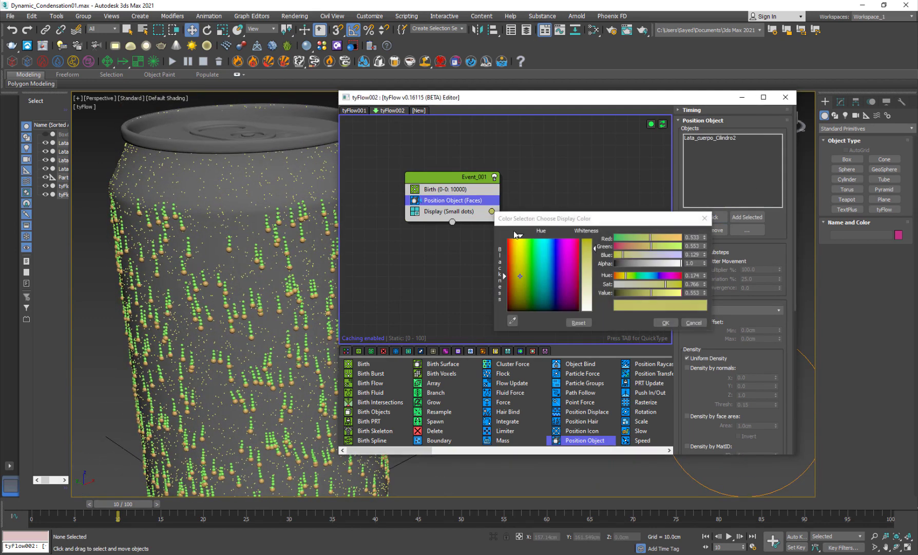
{"action": "left_click_drag", "start_coordinate": [565, 256], "coordinate": [579, 240]}
{"action": "left_click_drag", "start_coordinate": [671, 283], "coordinate": [693, 286]}
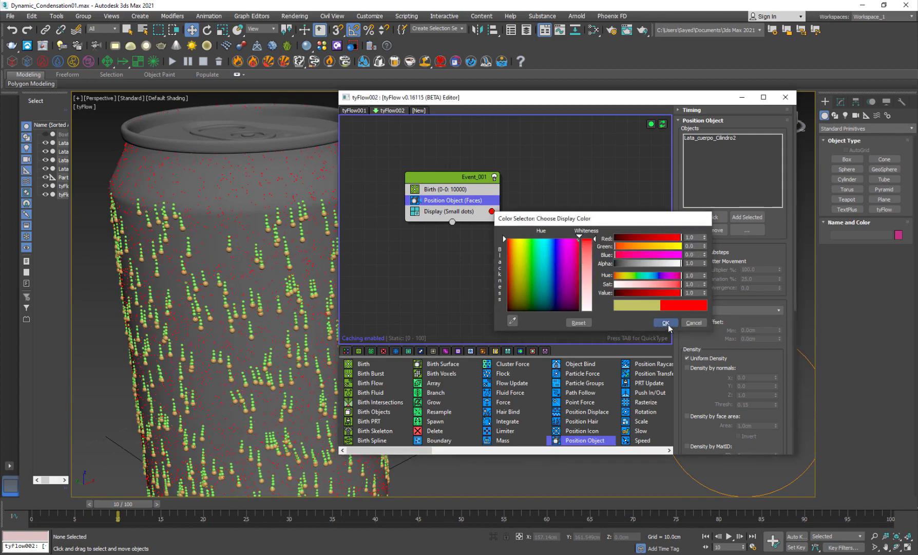
{"action": "left_click", "coordinate": [667, 323]}
{"action": "scroll", "coordinate": [261, 368], "scroll_direction": "down", "scroll_amount": 4}
{"action": "mouse_move", "coordinate": [262, 368]}
{"action": "middle_mouse_down", "text": "alt"}
{"action": "mouse_move", "coordinate": [261, 337]}
{"action": "mouse_move", "coordinate": [263, 357]}
{"action": "middle_mouse_up", "text": "alt"}
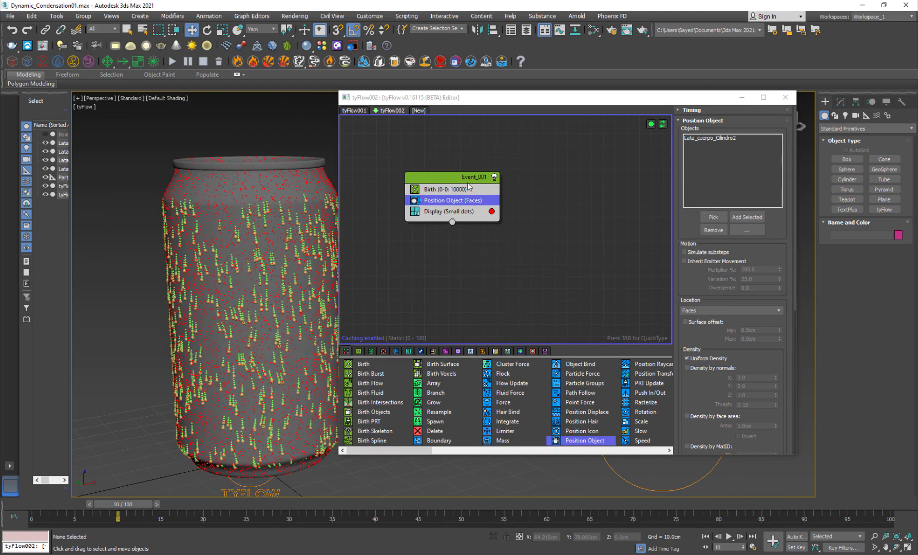
Add a Shape operator to the second flow's event and set its 3D mesh to Geosphere (LowRes).
{"action": "key", "text": "Tab"}
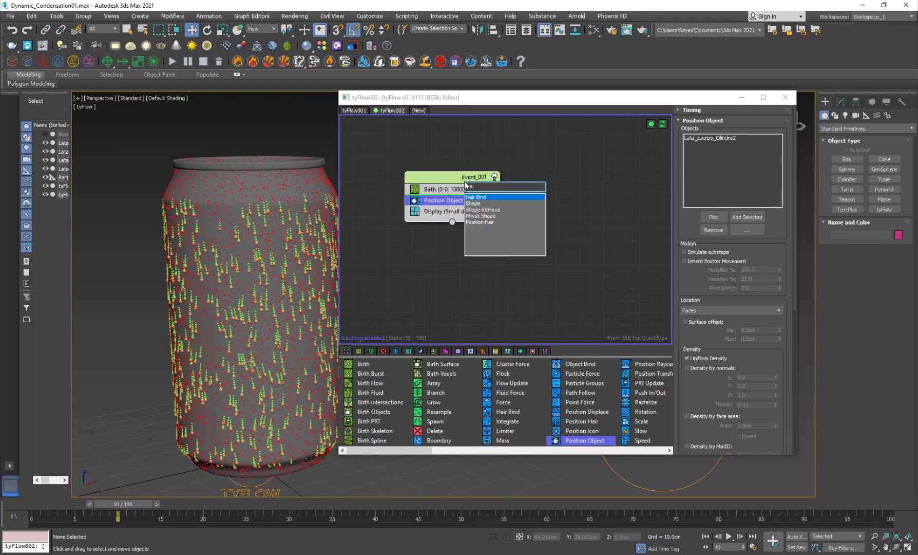
{"action": "type", "text": "shap"}
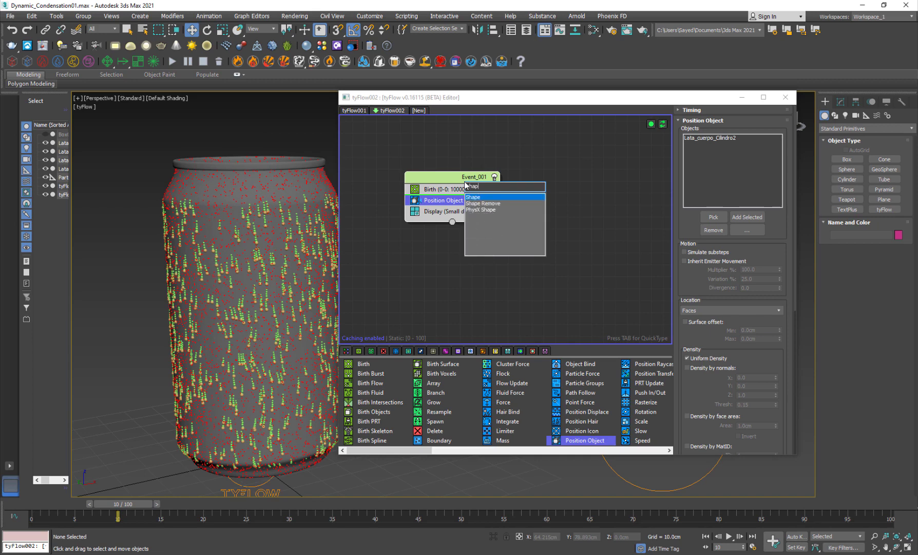
{"action": "key", "text": "Return"}
{"action": "scroll", "coordinate": [718, 279], "scroll_direction": "down", "scroll_amount": 5}
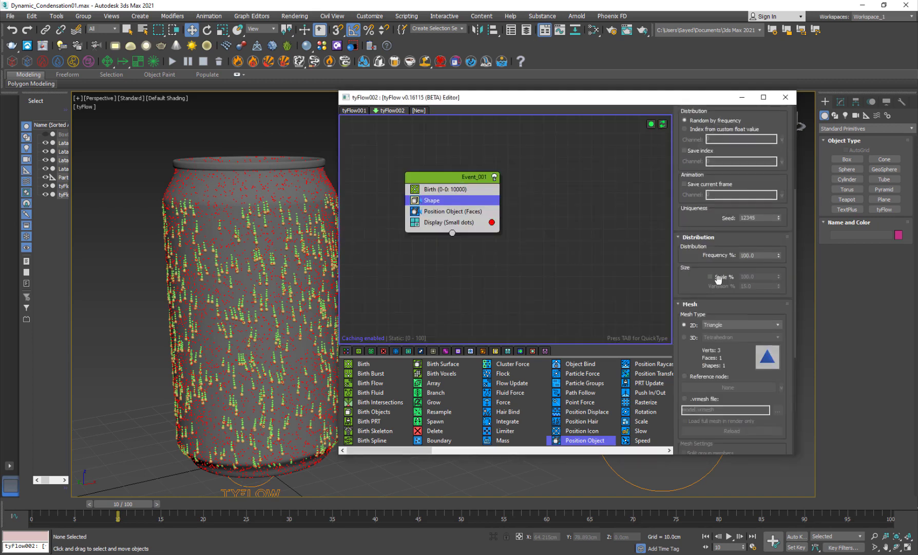
{"action": "left_click", "coordinate": [691, 337]}
{"action": "left_click", "coordinate": [715, 338]}
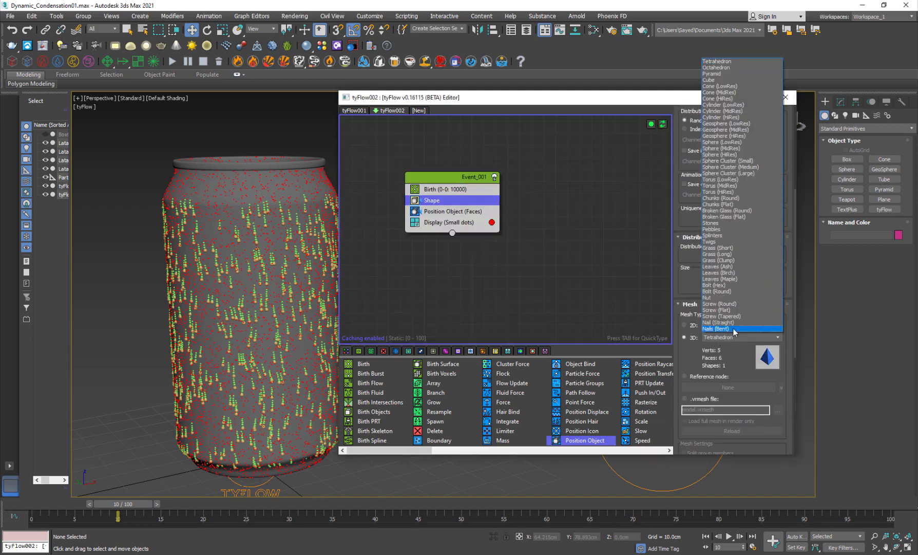
{"action": "left_click", "coordinate": [722, 124]}
Set the second flow's Display operator type to Geometry and check the spheres on the can.
{"action": "left_click", "coordinate": [443, 218]}
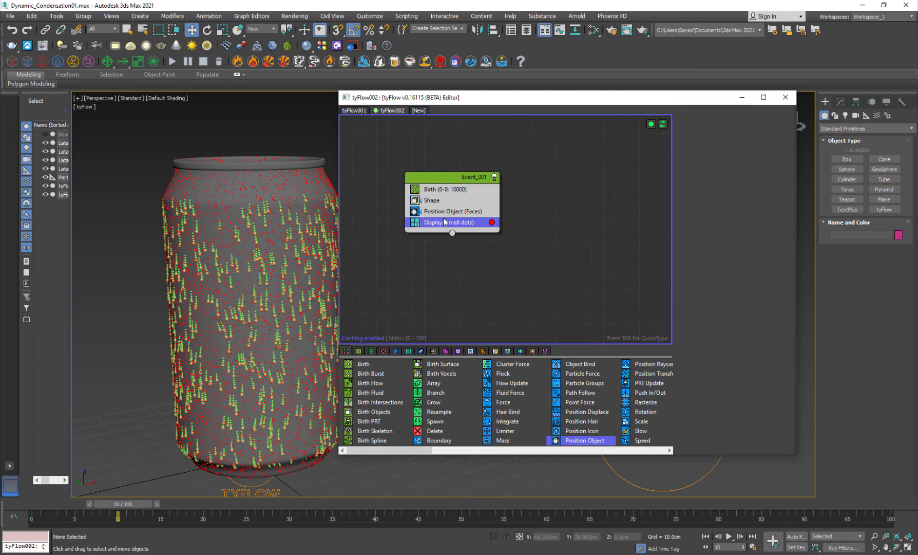
{"action": "left_click", "coordinate": [721, 131]}
{"action": "left_click", "coordinate": [694, 175]}
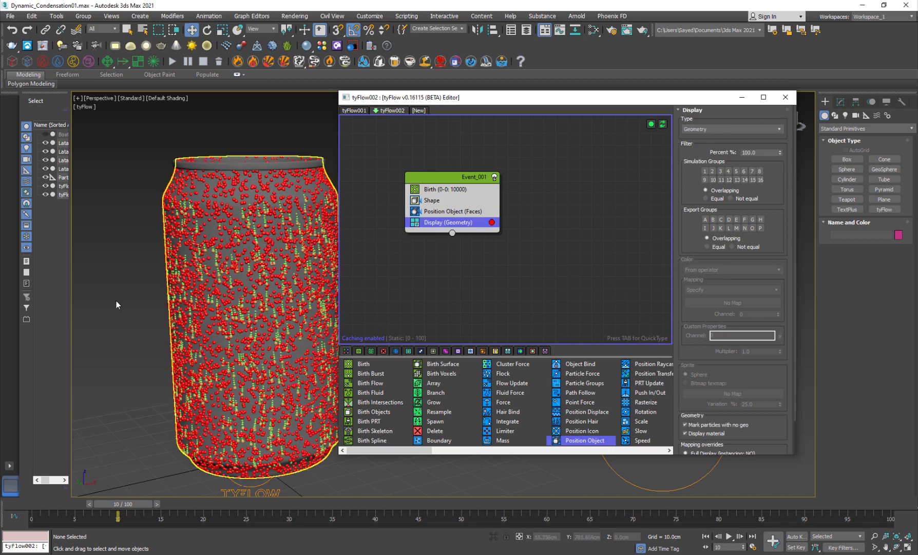
{"action": "scroll", "coordinate": [202, 269], "scroll_direction": "up", "scroll_amount": 3}
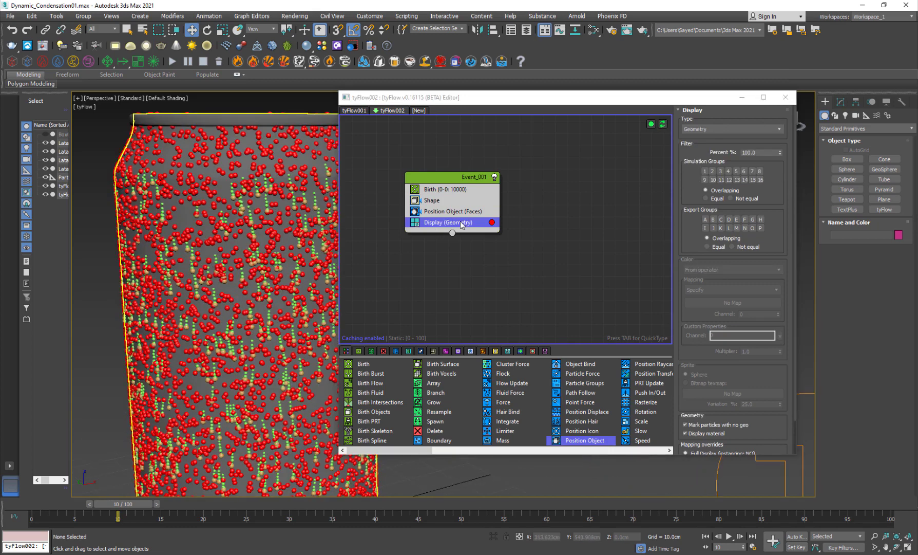
Enable scaling in the second flow's Shape operator, with a scale of 40% and a variation of 50%.
{"action": "left_click", "coordinate": [449, 202]}
{"action": "scroll", "coordinate": [699, 374], "scroll_direction": "down", "scroll_amount": 2}
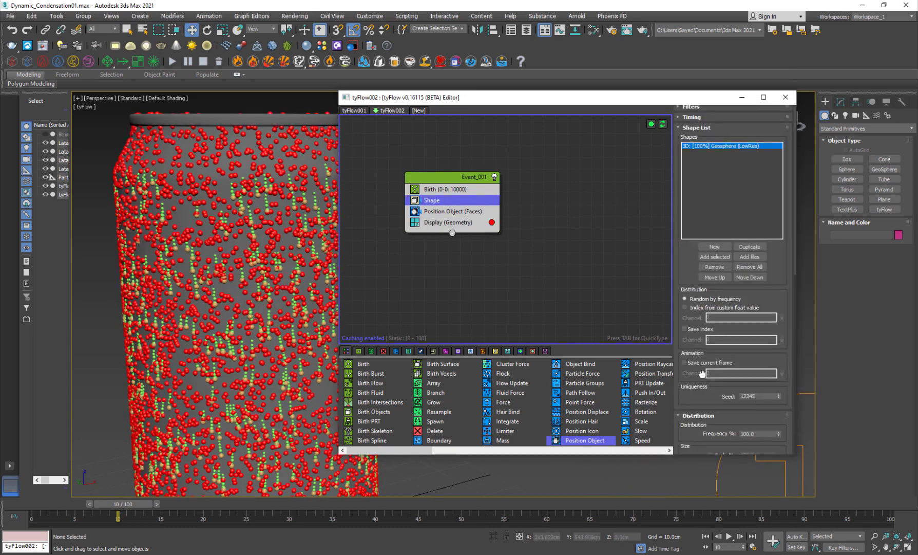
{"action": "left_click", "coordinate": [719, 366]}
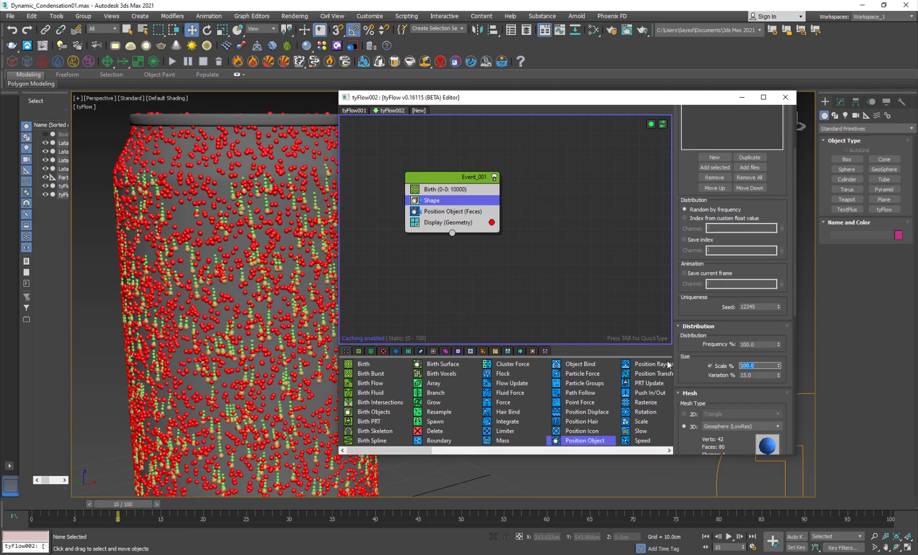
{"action": "type", "text": "40"}
{"action": "key", "text": "Return"}
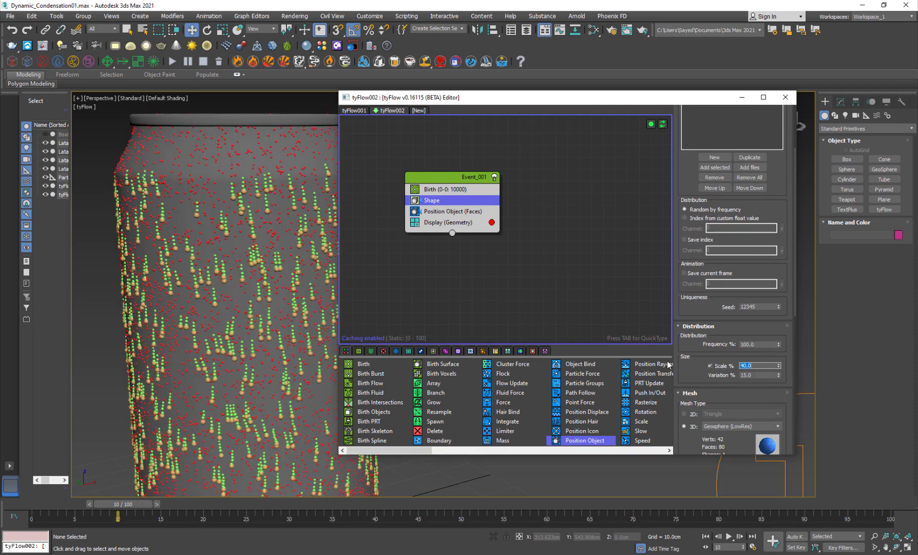
{"action": "key", "text": "Tab"}
{"action": "type", "text": "5"}
{"action": "middle_click_drag", "start_coordinate": [259, 303], "coordinate": [213, 314], "text": "alt"}
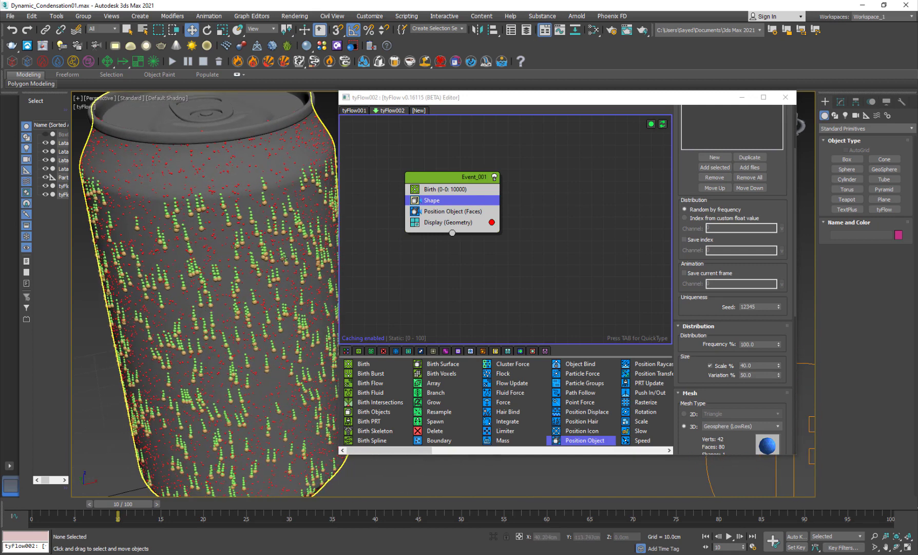
Raise the second flow's Birth total to 30000 particles and check their coverage on the can.
{"action": "left_click", "coordinate": [455, 190]}
{"action": "left_click", "coordinate": [758, 149]}
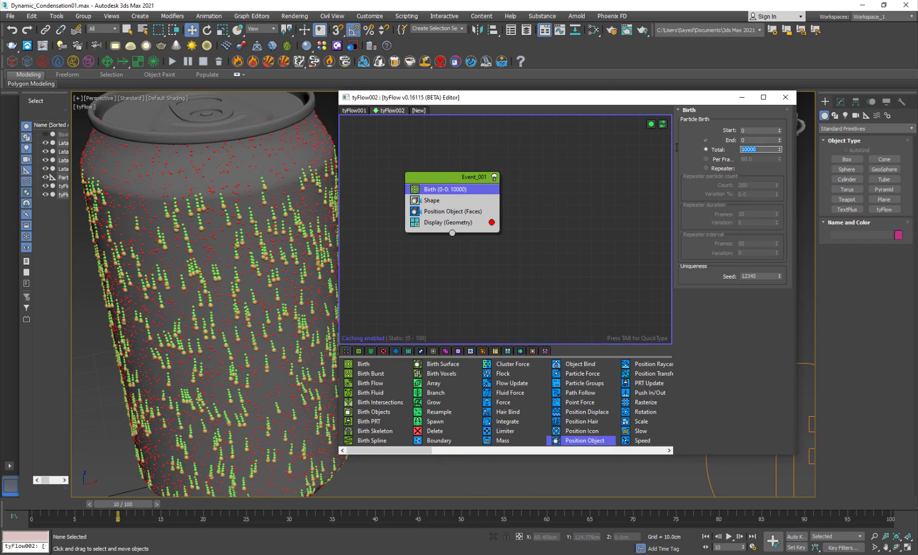
{"action": "type", "text": "30000"}
{"action": "key", "text": "Return"}
{"action": "middle_click_drag", "start_coordinate": [224, 321], "coordinate": [242, 302], "text": "alt"}
{"action": "scroll", "coordinate": [230, 325], "scroll_direction": "down", "scroll_amount": 2}
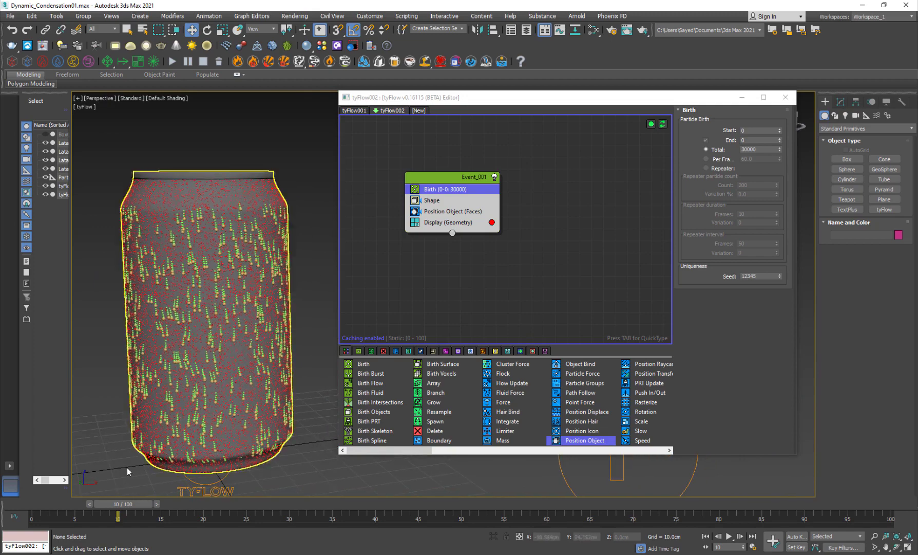
Advance the timeline to frame 27 and examine the droplet trails against the red particles.
{"action": "left_click_drag", "start_coordinate": [134, 504], "coordinate": [263, 515]}
{"action": "scroll", "coordinate": [179, 200], "scroll_direction": "up", "scroll_amount": 3}
{"action": "middle_click_drag", "start_coordinate": [175, 256], "coordinate": [185, 308], "text": "alt"}
Insert a Particle Force operator below Birth in the second flow's event.
{"action": "left_click", "coordinate": [449, 254]}
{"action": "left_click", "coordinate": [452, 181]}
{"action": "key", "text": "Tab"}
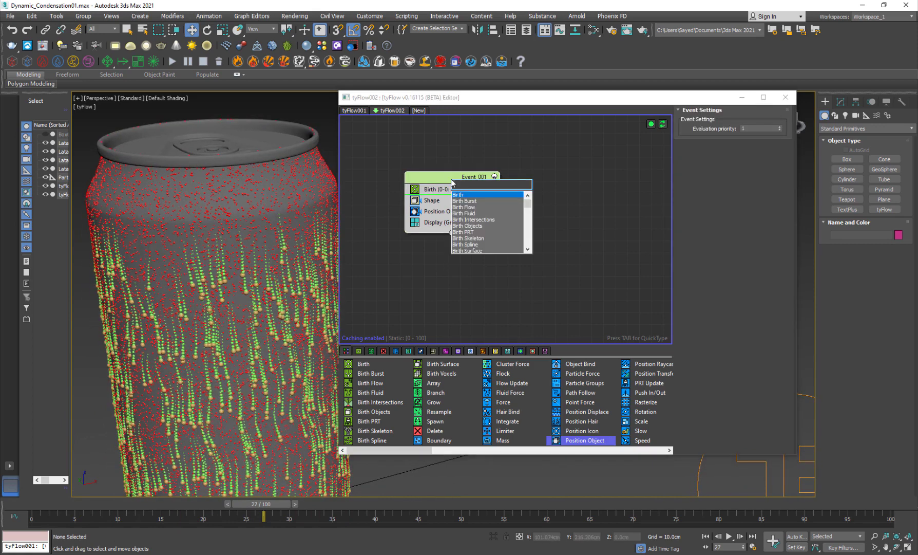
{"action": "type", "text": "par"}
{"action": "key", "text": "Down"}
{"action": "key", "text": "Down"}
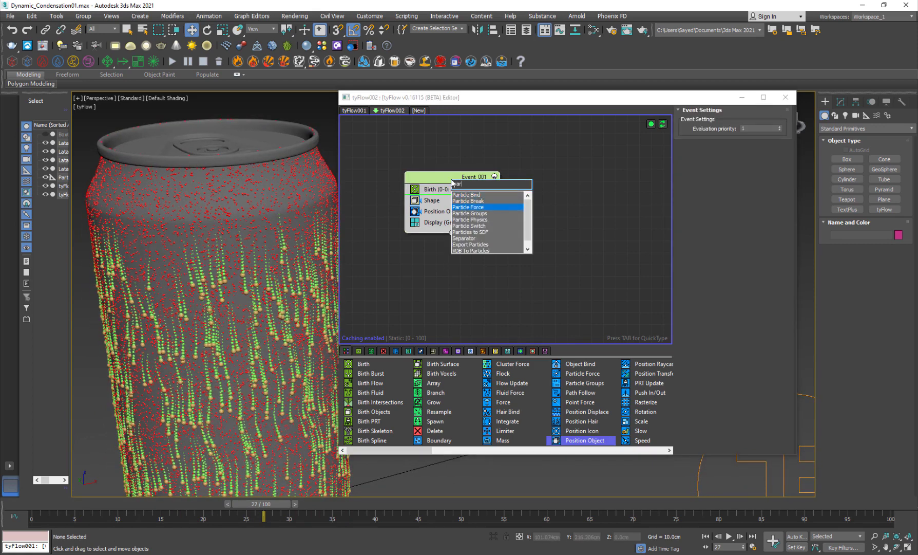
{"action": "key", "text": "Return"}
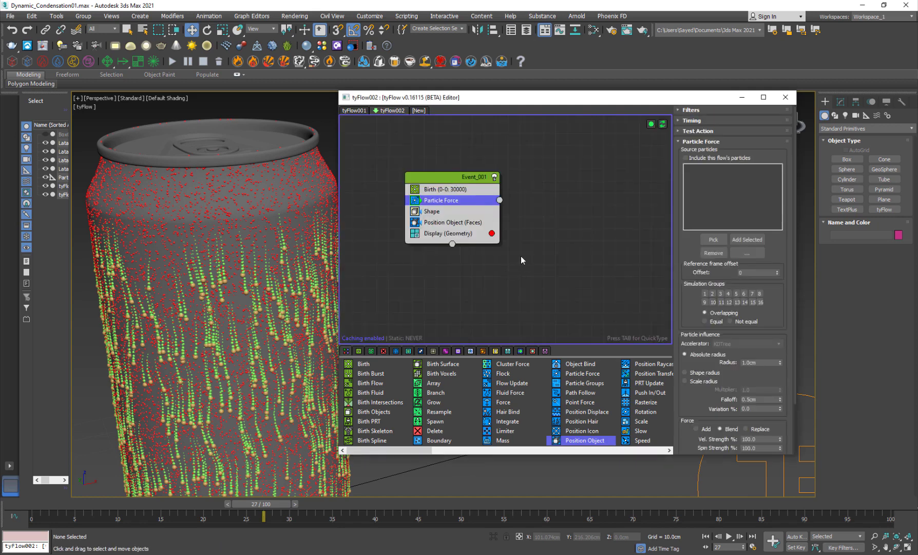
Pick the first flow, tyFlow001, from its viewport icon as the Particle Force operator's source particles.
{"action": "left_click", "coordinate": [713, 239]}
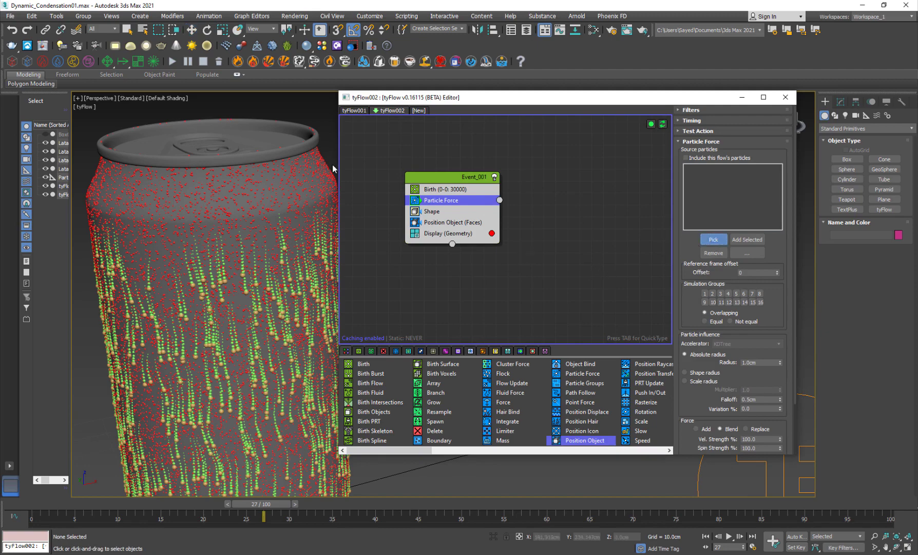
{"action": "middle_click_drag", "start_coordinate": [430, 481], "coordinate": [290, 383]}
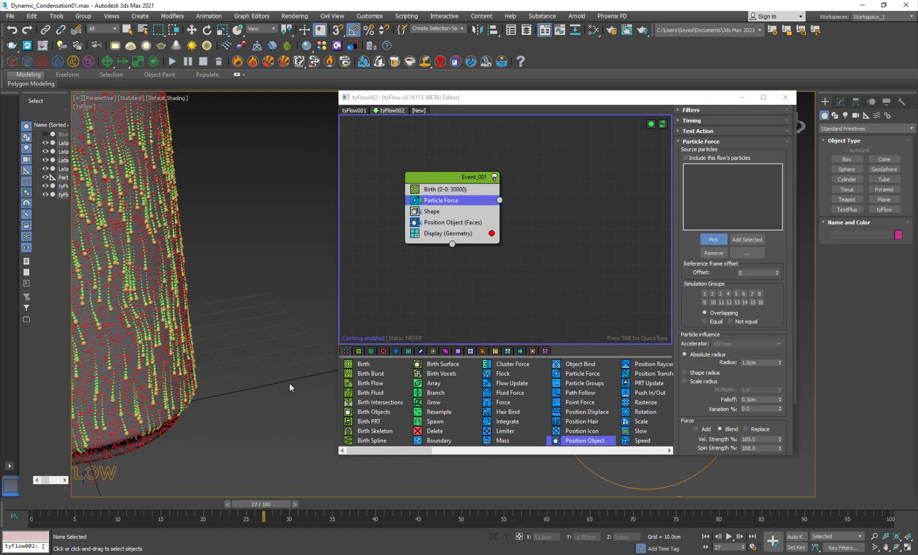
{"action": "scroll", "coordinate": [290, 383], "scroll_direction": "down", "scroll_amount": 4}
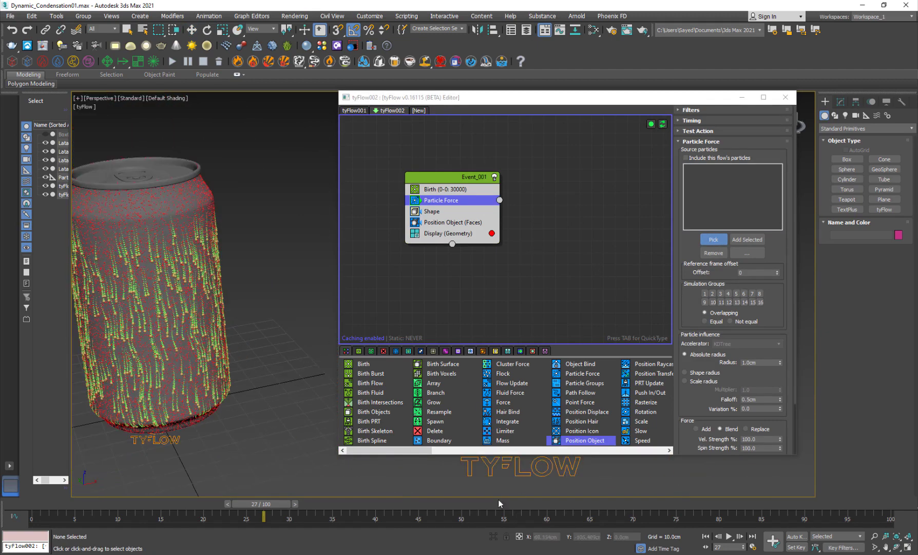
{"action": "left_click", "coordinate": [504, 465]}
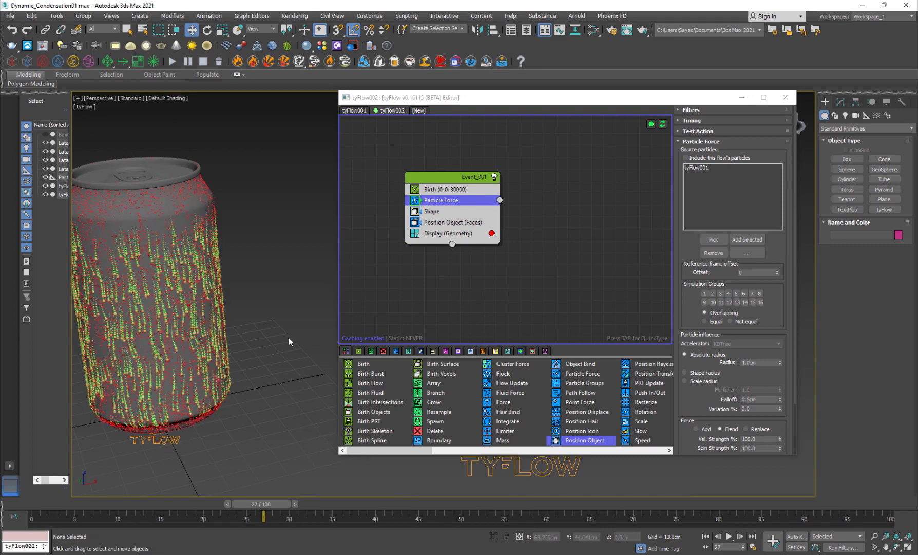
{"action": "scroll", "coordinate": [283, 320], "scroll_direction": "up", "scroll_amount": 6}
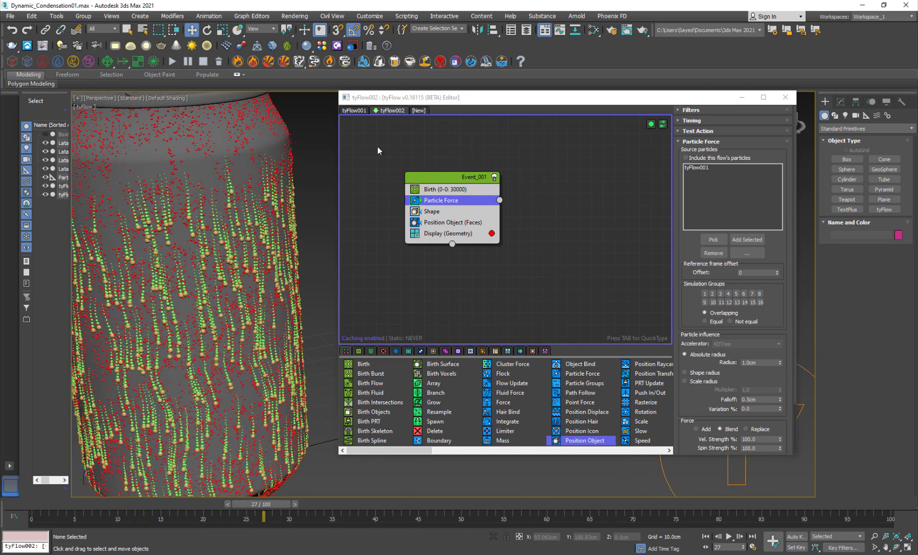
Turn off the Geometry displays of the first flow's droplet and trail events, and scrub back to frame 23 to examine the red particles.
{"action": "left_click", "coordinate": [356, 111]}
{"action": "left_click", "coordinate": [364, 254]}
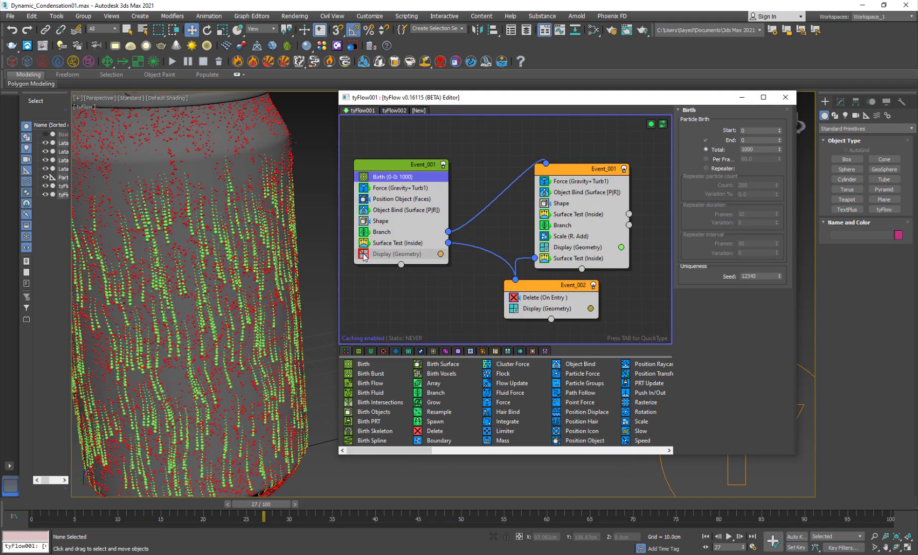
{"action": "left_click", "coordinate": [544, 248]}
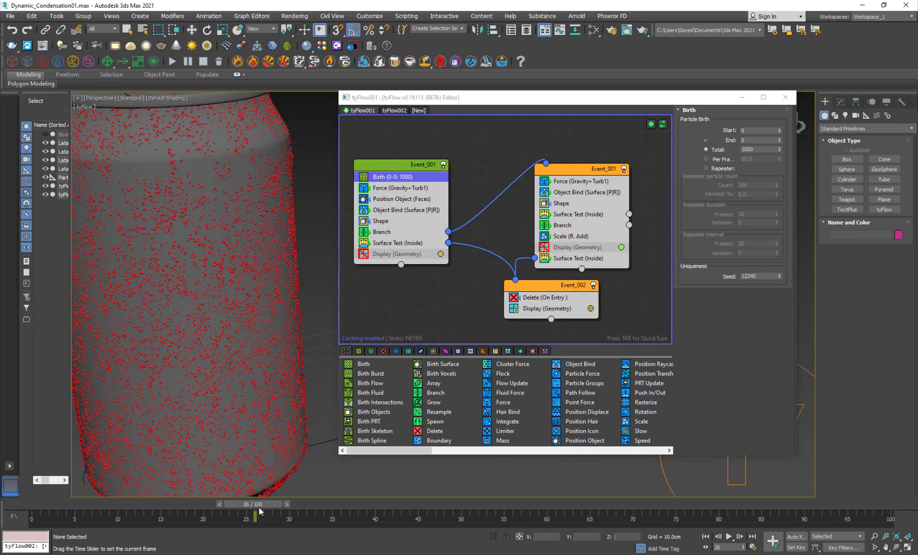
{"action": "left_click_drag", "start_coordinate": [260, 503], "coordinate": [216, 452]}
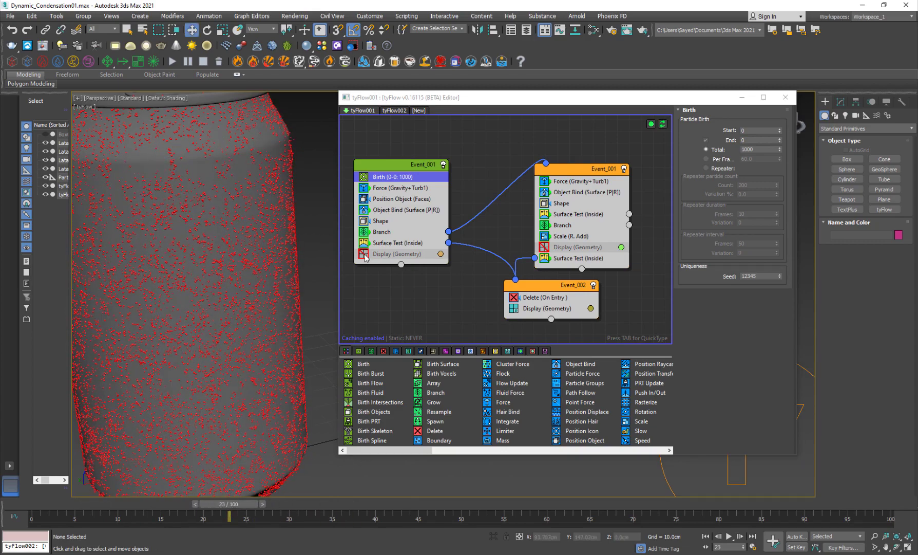
Turn both Geometry displays of the first flow back on and examine the droplets at frame 3.
{"action": "left_click", "coordinate": [364, 253]}
{"action": "left_click", "coordinate": [544, 247]}
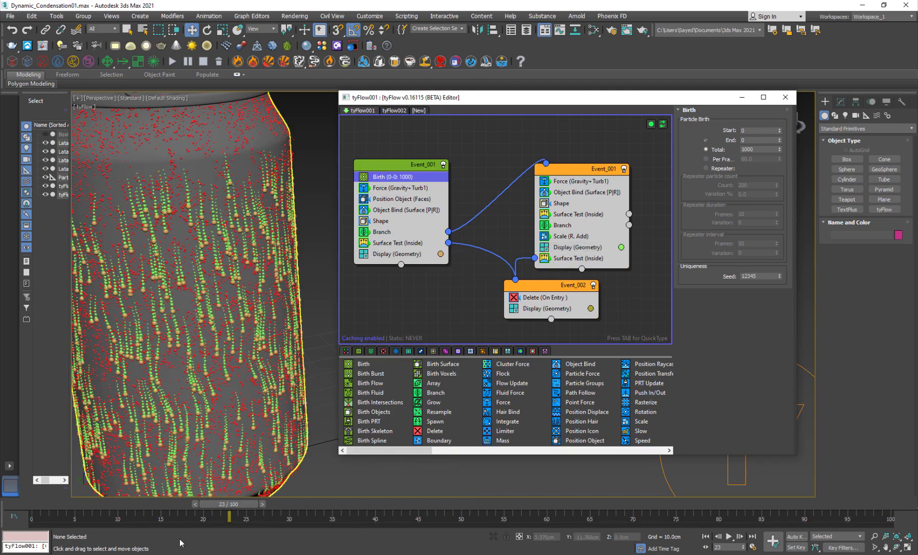
{"action": "left_click_drag", "start_coordinate": [252, 505], "coordinate": [76, 503]}
{"action": "middle_click_drag", "start_coordinate": [275, 311], "coordinate": [292, 327]}
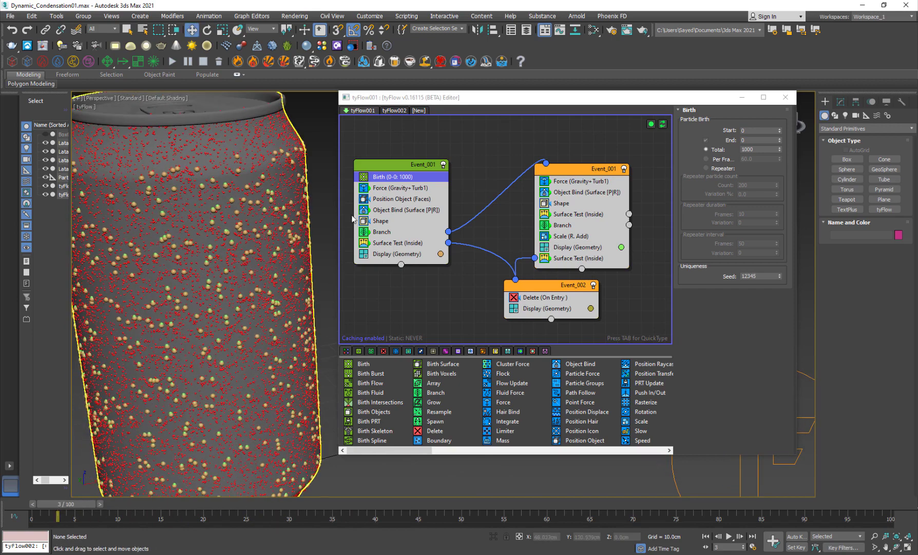
Insert a Property Test operator into the second flow's first event, between Position Object and Display.
{"action": "left_click", "coordinate": [395, 111]}
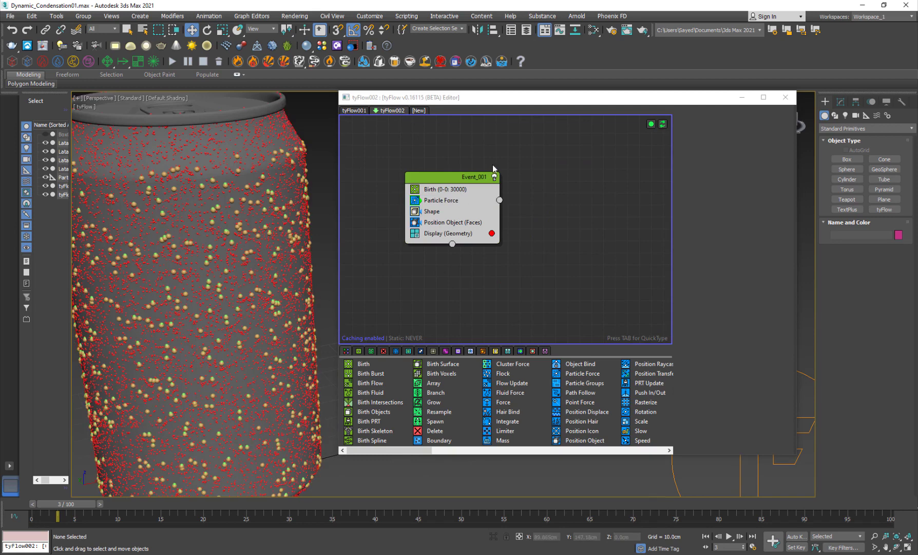
{"action": "left_click", "coordinate": [466, 176]}
{"action": "key", "text": "Tab"}
{"action": "type", "text": "p"}
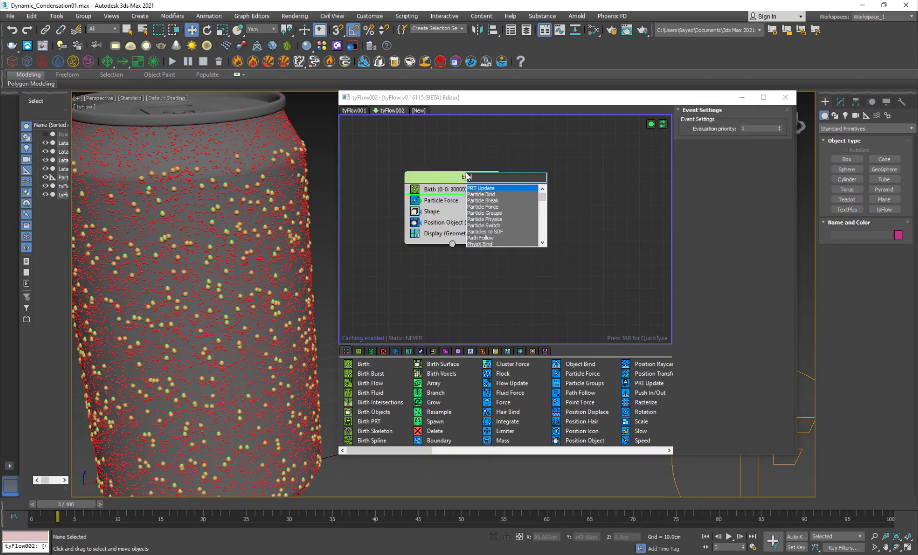
{"action": "type", "text": "a"}
{"action": "key", "text": "BackSpace"}
{"action": "key", "text": "BackSpace"}
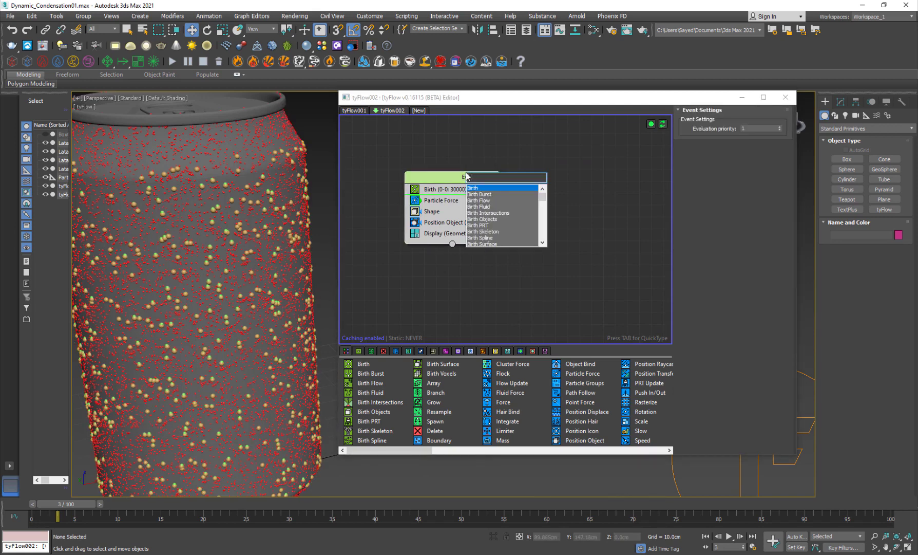
{"action": "type", "text": "pro"}
{"action": "key", "text": "Down"}
{"action": "key", "text": "Down"}
{"action": "key", "text": "Down"}
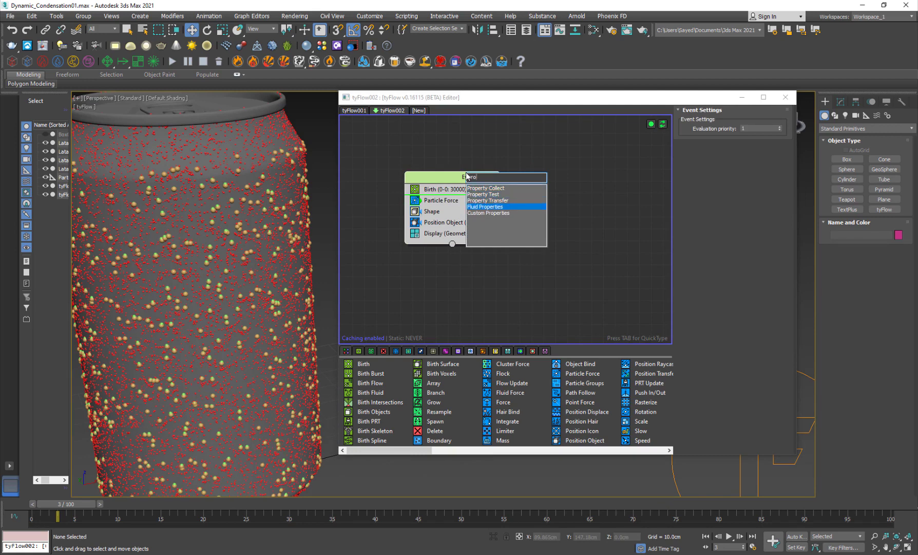
{"action": "key", "text": "Up"}
{"action": "key", "text": "Up"}
{"action": "key", "text": "Return"}
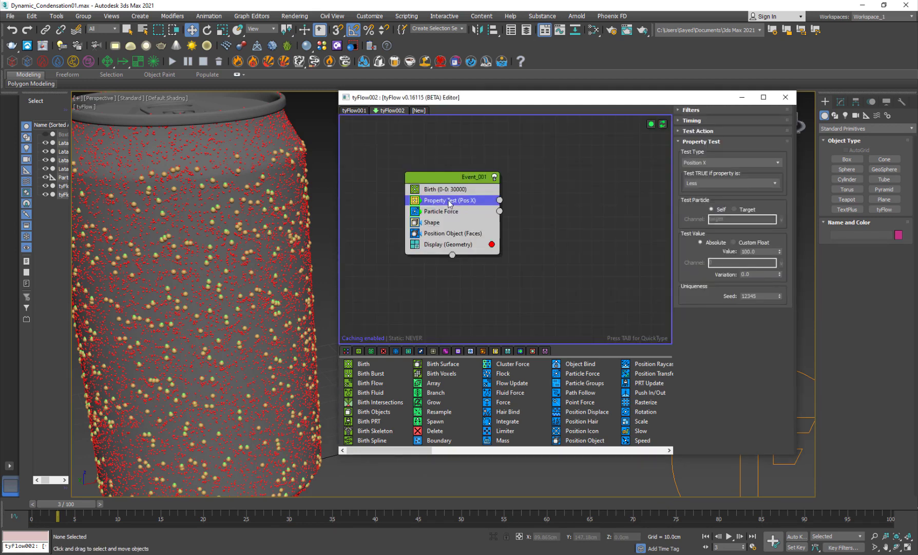
{"action": "left_click_drag", "start_coordinate": [450, 203], "coordinate": [457, 237]}
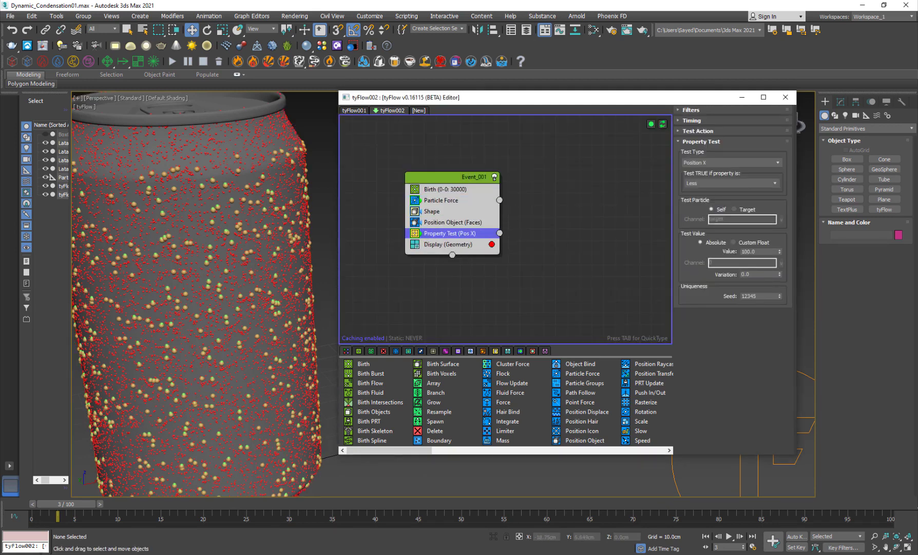
Set the Property Test to Velocity Magnitude, testing true when Greater than a value of 10.
{"action": "left_click_drag", "start_coordinate": [70, 508], "coordinate": [243, 514]}
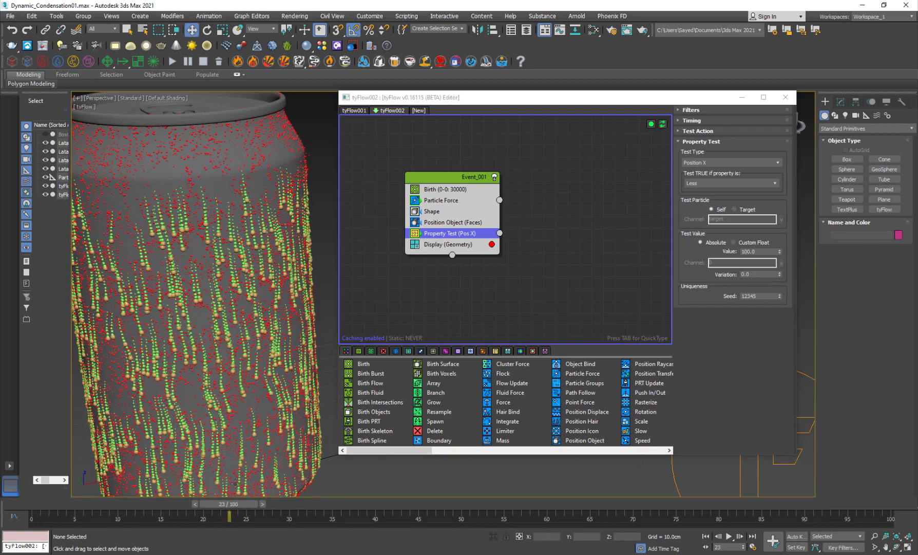
{"action": "middle_click_drag", "start_coordinate": [232, 365], "coordinate": [222, 277], "text": "alt"}
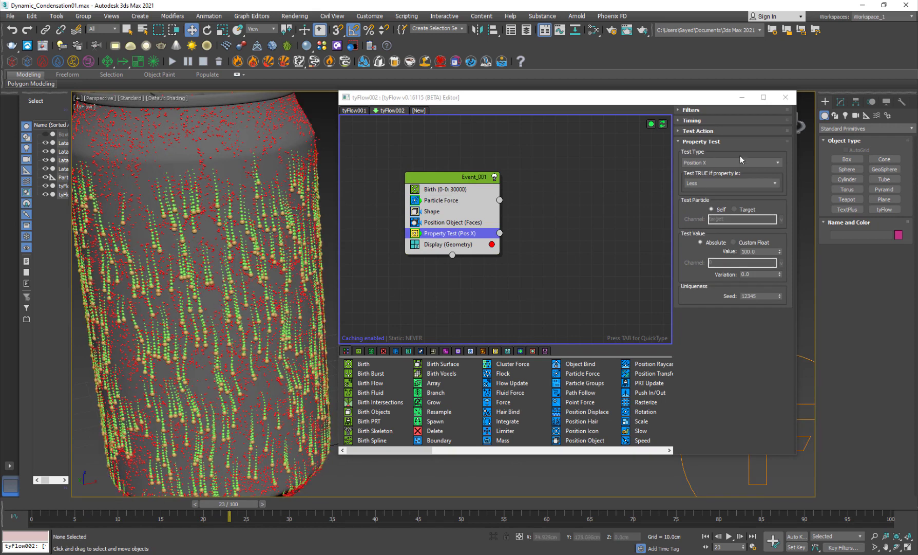
{"action": "left_click", "coordinate": [713, 164]}
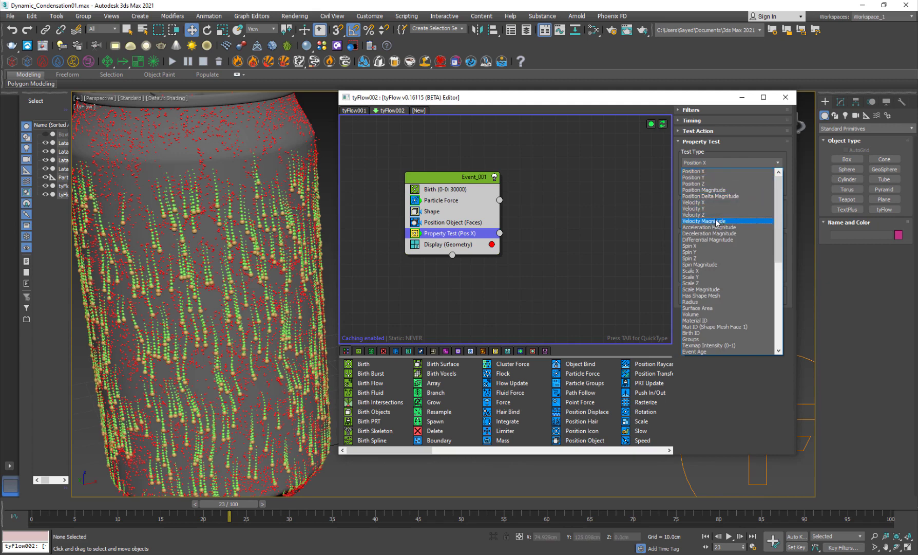
{"action": "left_click", "coordinate": [717, 221]}
{"action": "left_click", "coordinate": [702, 185]}
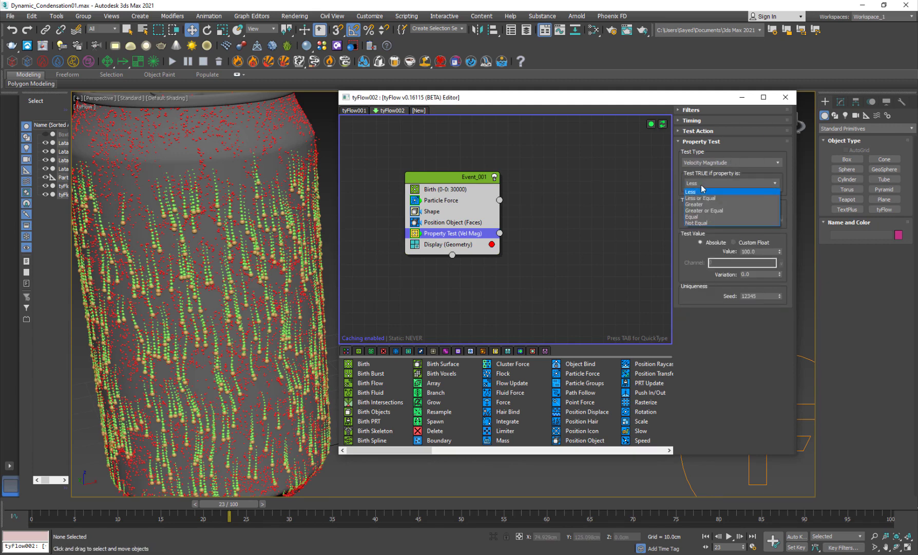
{"action": "left_click", "coordinate": [700, 204]}
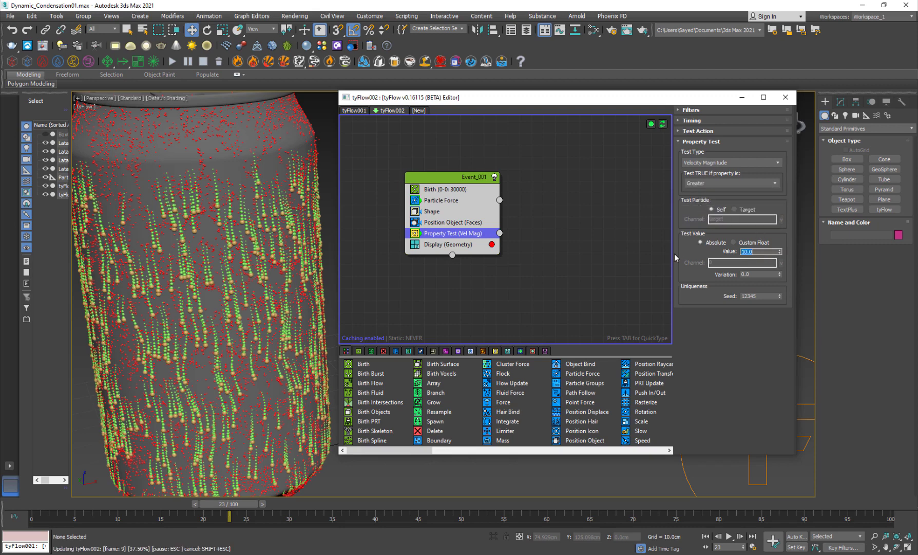
Create a new event with a Delete operator and wire the Property Test's output into it.
{"action": "left_click", "coordinate": [568, 239]}
{"action": "key", "text": "Tab"}
{"action": "type", "text": "del"}
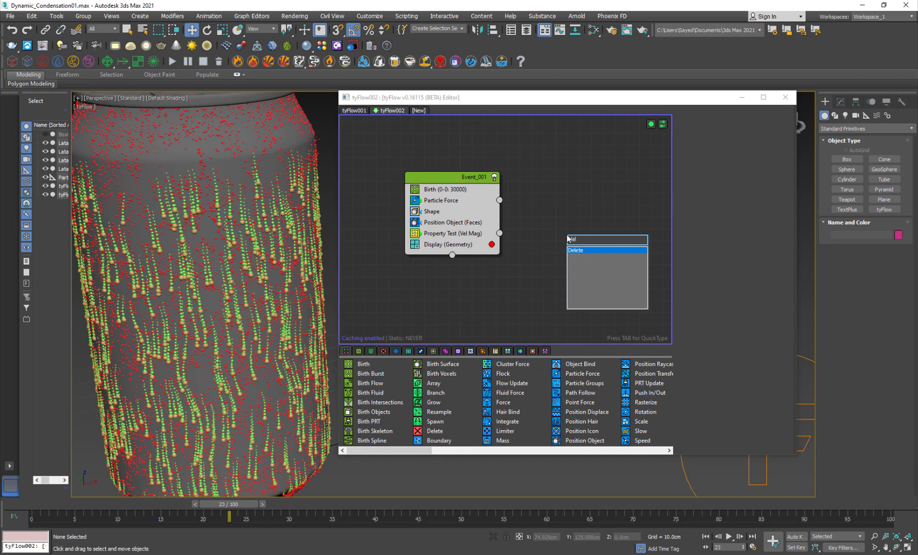
{"action": "key", "text": "Return"}
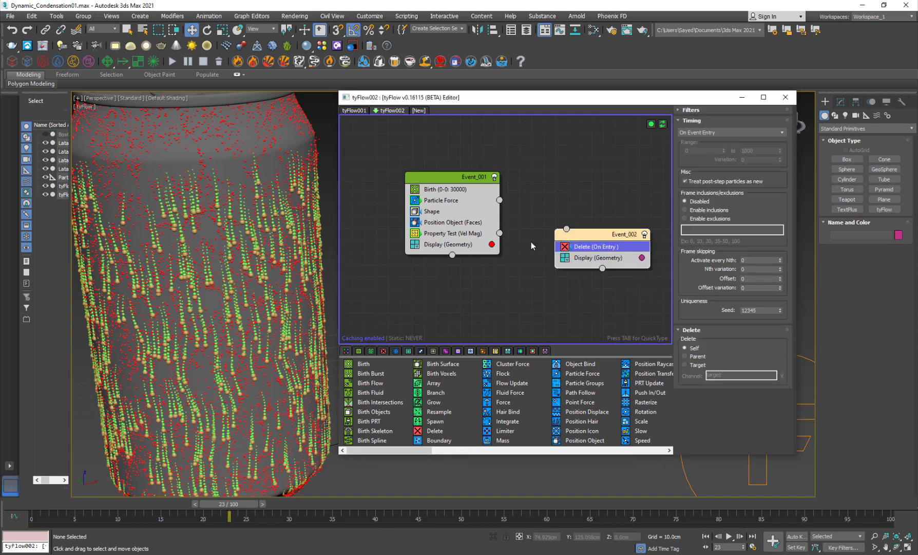
{"action": "left_click_drag", "start_coordinate": [499, 234], "coordinate": [566, 228]}
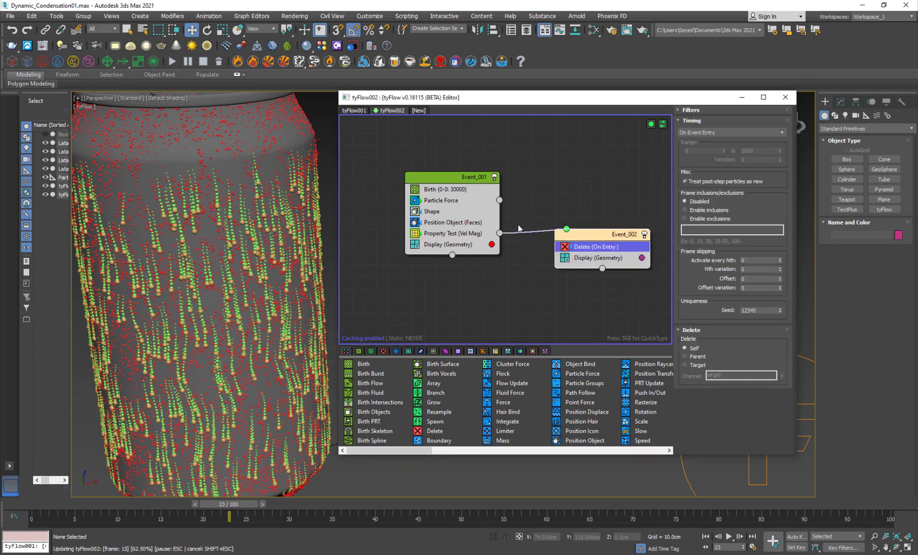
{"action": "left_click", "coordinate": [328, 273]}
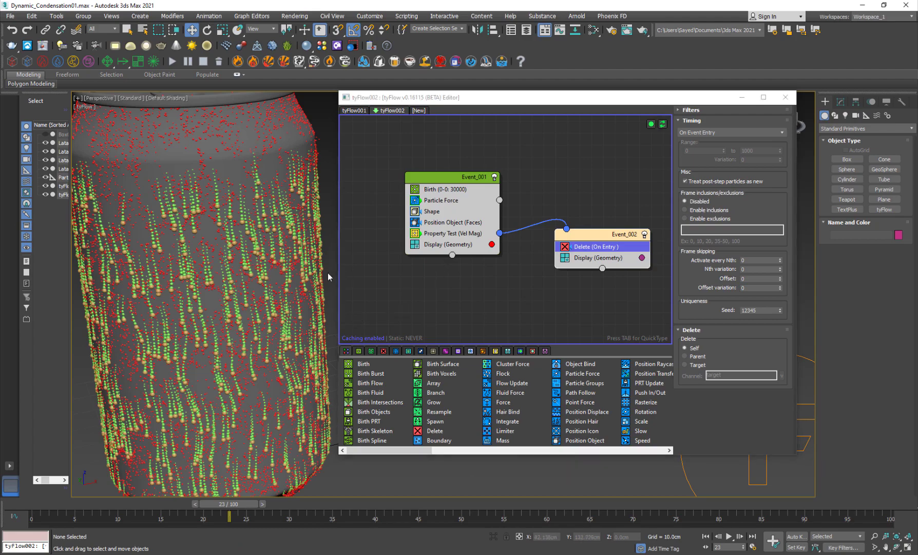
{"action": "left_click_drag", "start_coordinate": [108, 505], "coordinate": [132, 492]}
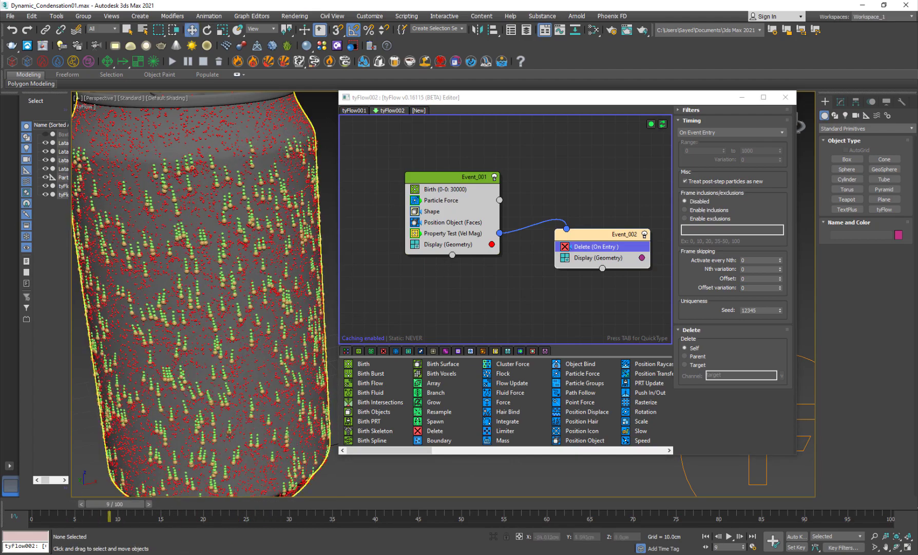
Lower the Property Test's velocity value to 2 and scrub to frame 24 to check the red particles.
{"action": "left_click", "coordinate": [456, 233]}
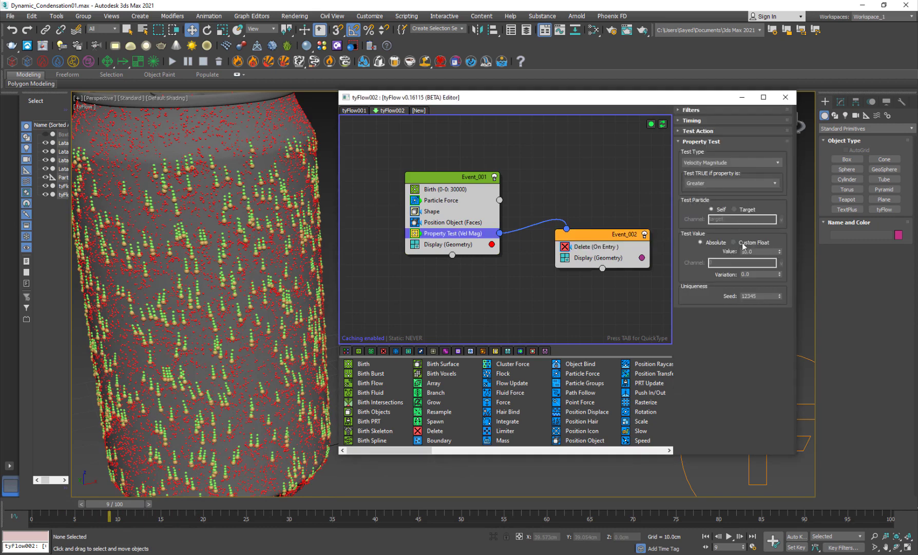
{"action": "type", "text": "2"}
{"action": "key", "text": "Return"}
{"action": "left_click_drag", "start_coordinate": [120, 508], "coordinate": [249, 513]}
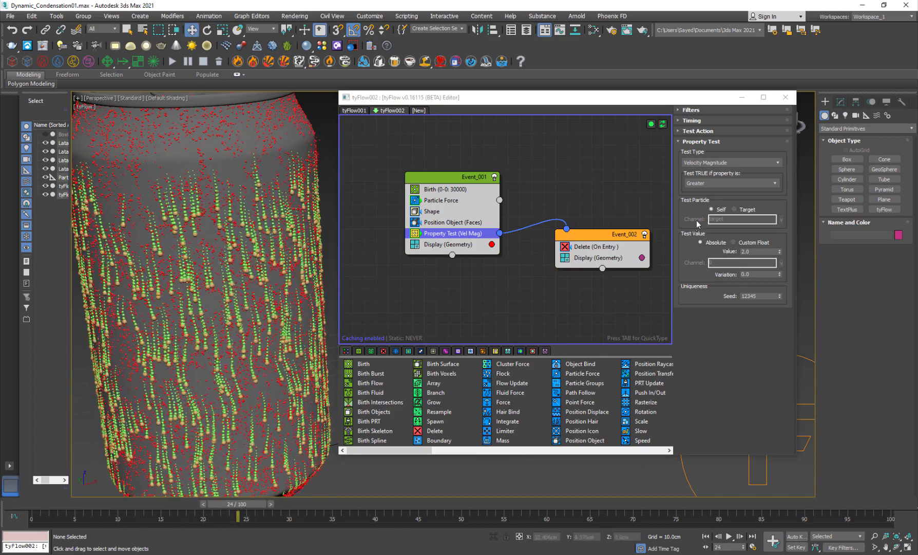
Set the Property Test's velocity value to 1, keeping the Greater condition.
{"action": "left_click", "coordinate": [714, 184]}
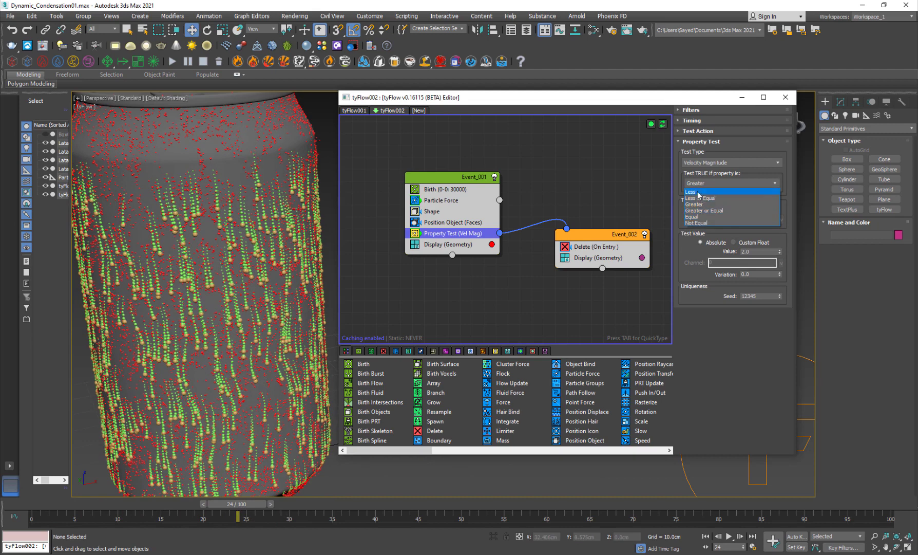
{"action": "left_click", "coordinate": [697, 268]}
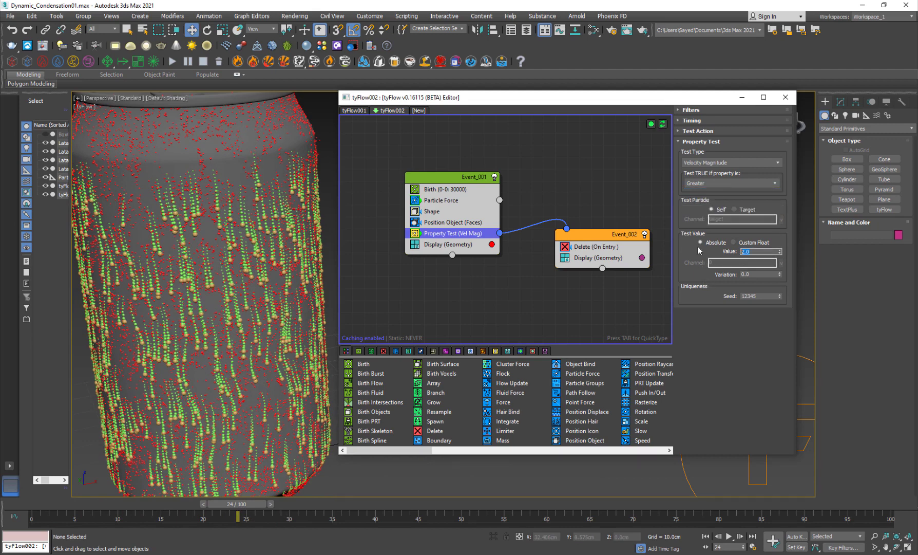
{"action": "type", "text": "1"}
{"action": "key", "text": "Return"}
{"action": "middle_click_drag", "start_coordinate": [506, 292], "coordinate": [463, 293]}
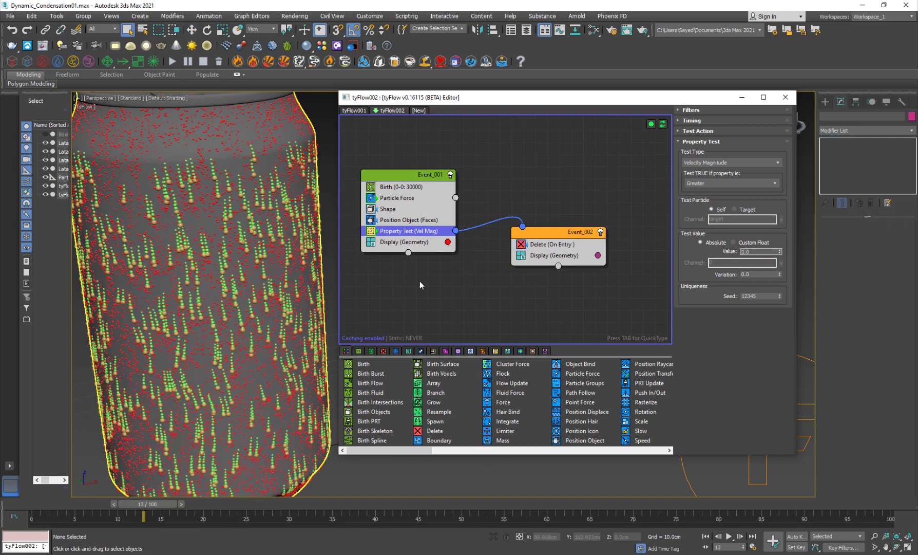
Reset the Property Test's velocity value to 0 and examine the particles around frame 20.
{"action": "right_click", "coordinate": [780, 253]}
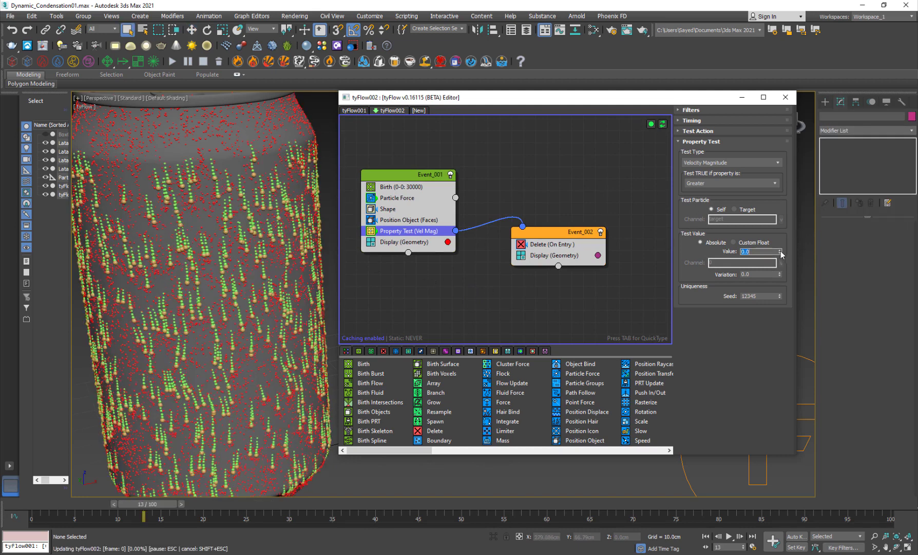
{"action": "left_click_drag", "start_coordinate": [93, 506], "coordinate": [194, 504]}
{"action": "mouse_move", "coordinate": [215, 327]}
{"action": "middle_mouse_down", "text": "alt"}
{"action": "mouse_move", "coordinate": [241, 336]}
{"action": "mouse_move", "coordinate": [225, 324]}
{"action": "middle_mouse_up", "text": "alt"}
Switch the Particle Force operator's particle influence to Shape radius and return to frame 0.
{"action": "left_click", "coordinate": [405, 221]}
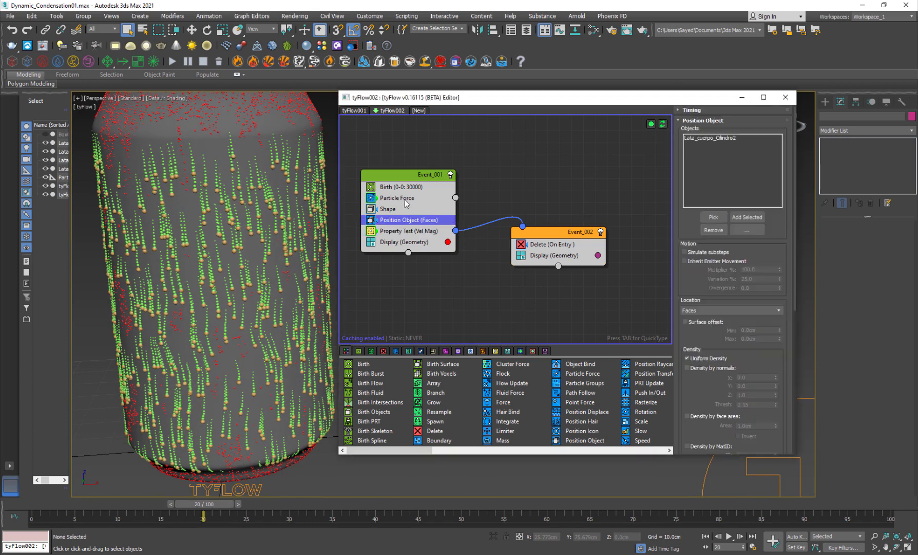
{"action": "left_click", "coordinate": [406, 200]}
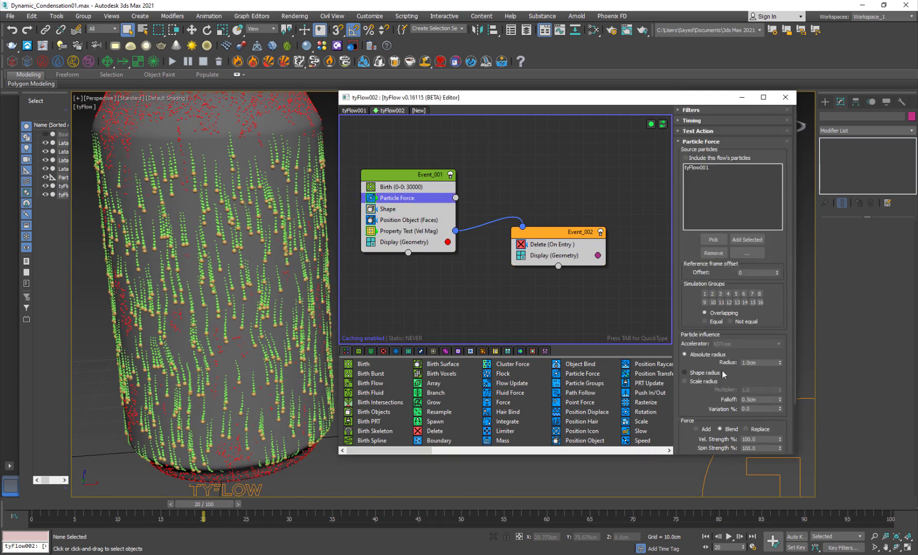
{"action": "left_click", "coordinate": [711, 373]}
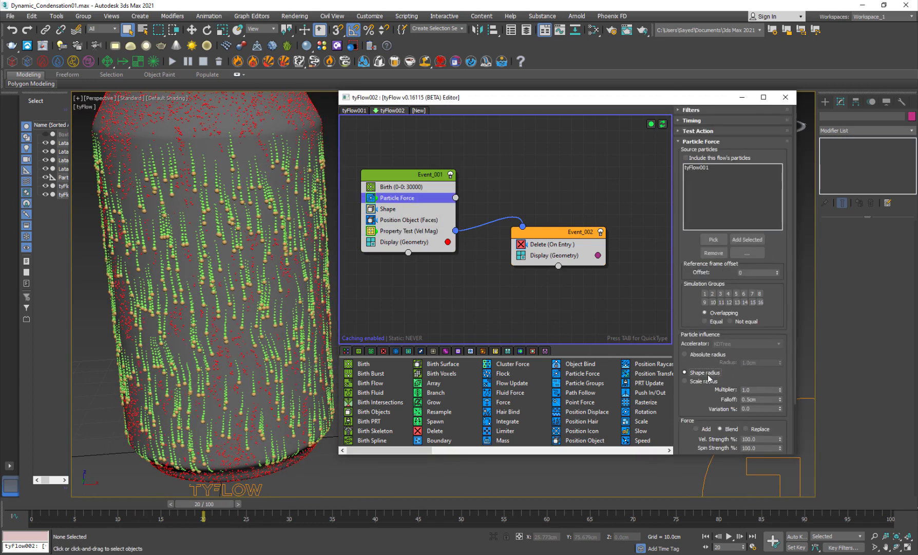
{"action": "left_click_drag", "start_coordinate": [133, 506], "coordinate": [54, 485]}
{"action": "middle_click_drag", "start_coordinate": [123, 395], "coordinate": [149, 431], "text": "alt"}
Set the second flow's Birth total to 40000 particles and examine the can at frame 26.
{"action": "left_click", "coordinate": [410, 187]}
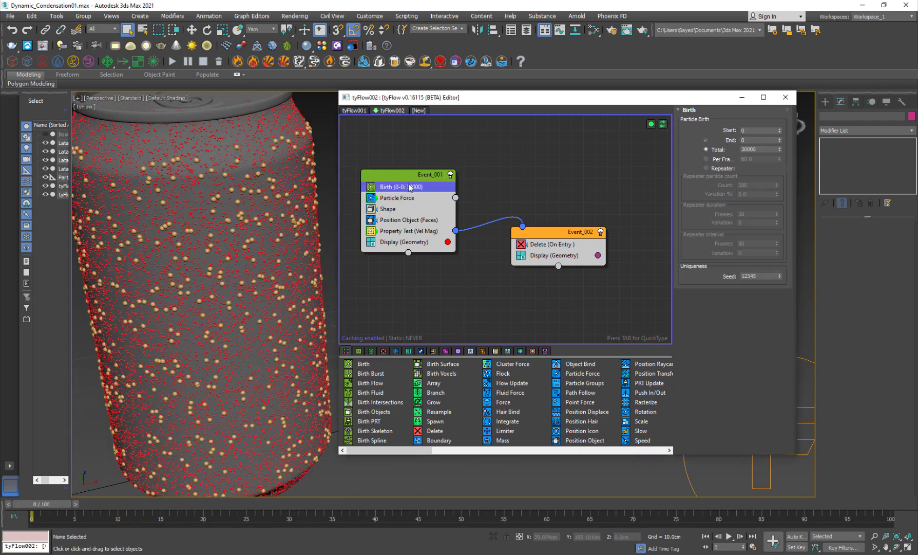
{"action": "left_click", "coordinate": [745, 149]}
{"action": "key", "text": "Return"}
{"action": "left_click_drag", "start_coordinate": [53, 506], "coordinate": [268, 498]}
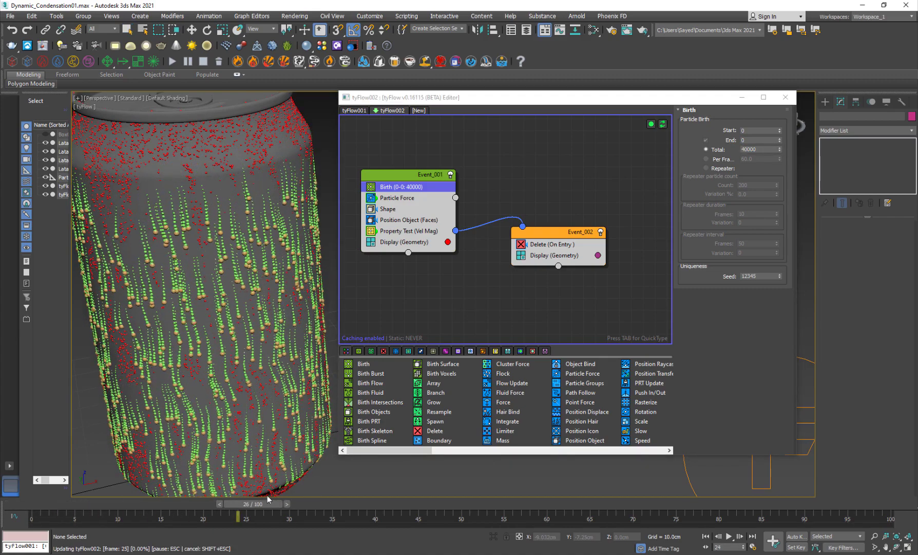
{"action": "middle_click_drag", "start_coordinate": [314, 418], "coordinate": [247, 370], "text": "alt"}
{"action": "scroll", "coordinate": [246, 370], "scroll_direction": "down", "scroll_amount": 3}
{"action": "scroll", "coordinate": [214, 376], "scroll_direction": "up", "scroll_amount": 2}
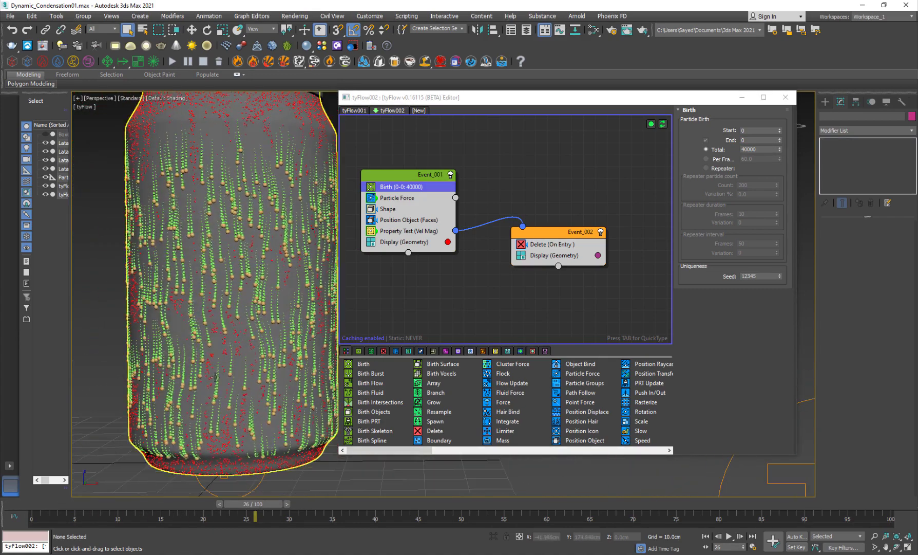
{"action": "middle_click_drag", "start_coordinate": [232, 237], "coordinate": [227, 263], "text": "alt"}
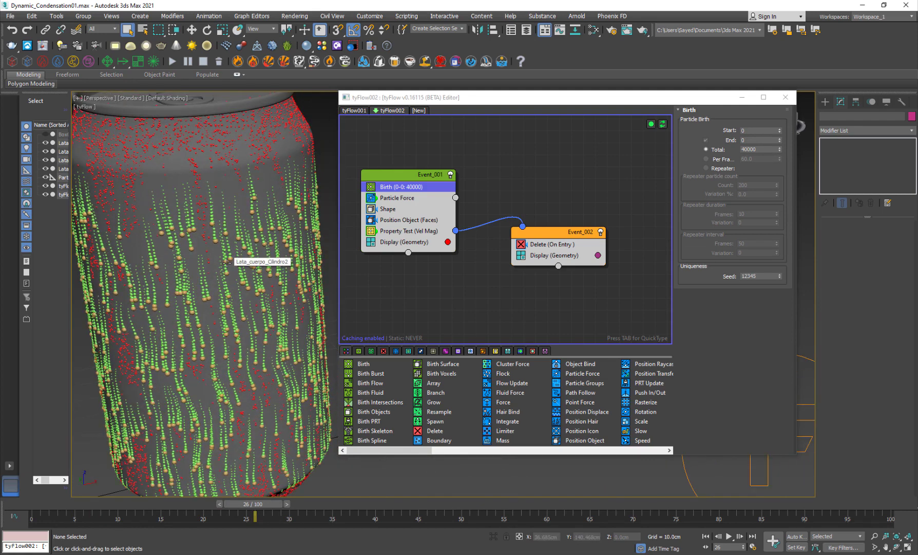
Close the flow editor and create a tyMesher object between the can and the first flow's icon, about 12.23 cm in icon size.
{"action": "left_click", "coordinate": [785, 97]}
{"action": "left_click", "coordinate": [825, 101]}
{"action": "left_click", "coordinate": [846, 129]}
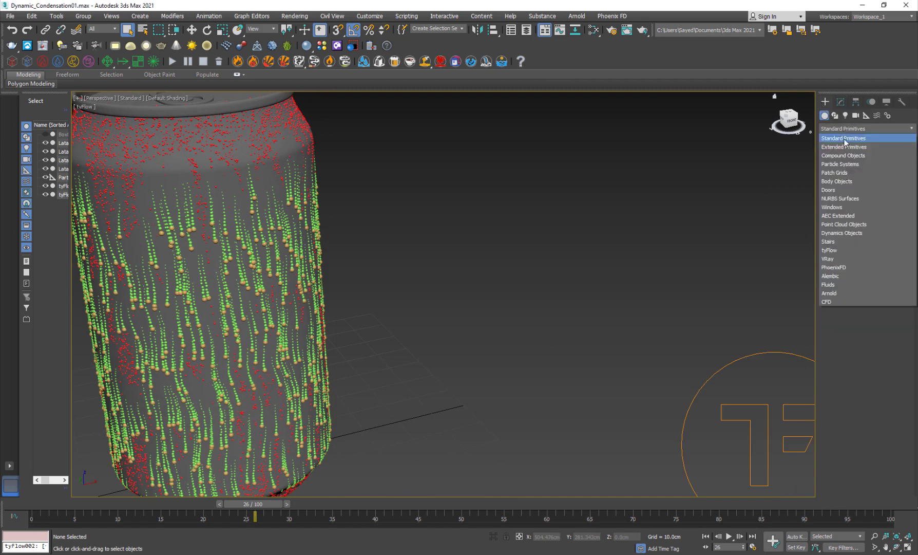
{"action": "left_click", "coordinate": [830, 250]}
{"action": "left_click", "coordinate": [886, 159]}
{"action": "left_click_drag", "start_coordinate": [555, 410], "coordinate": [609, 430]}
{"action": "middle_click_drag", "start_coordinate": [380, 375], "coordinate": [405, 347]}
{"action": "scroll", "coordinate": [405, 347], "scroll_direction": "down", "scroll_amount": 3}
{"action": "middle_click_drag", "start_coordinate": [390, 310], "coordinate": [366, 328]}
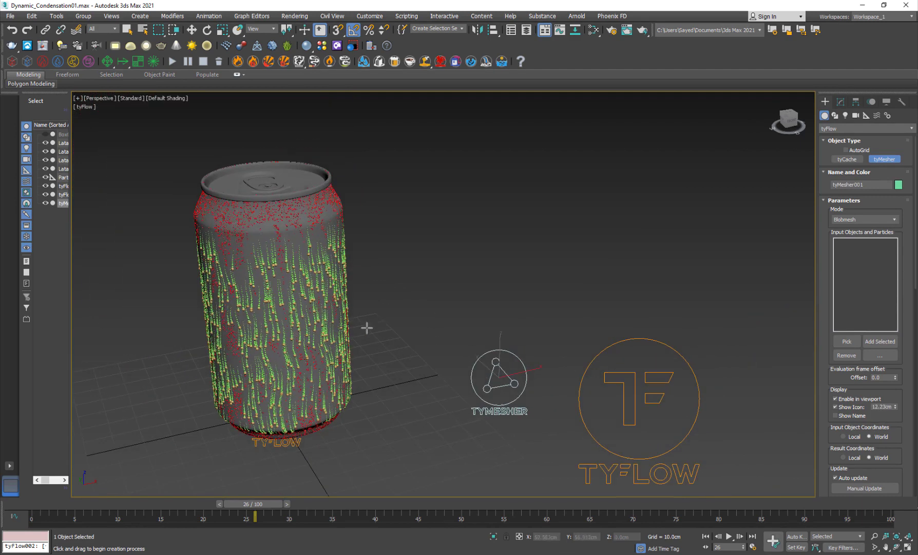
{"action": "right_click", "coordinate": [366, 328]}
Pick the first flow, tyFlow001, as the tyMesher's input and bring its Blobmesh settings into view.
{"action": "left_click", "coordinate": [845, 103]}
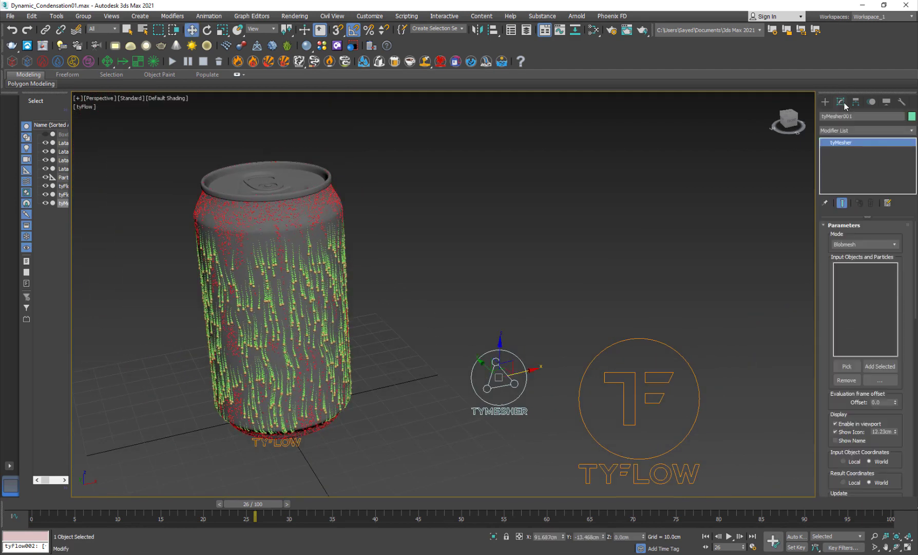
{"action": "left_click", "coordinate": [847, 366]}
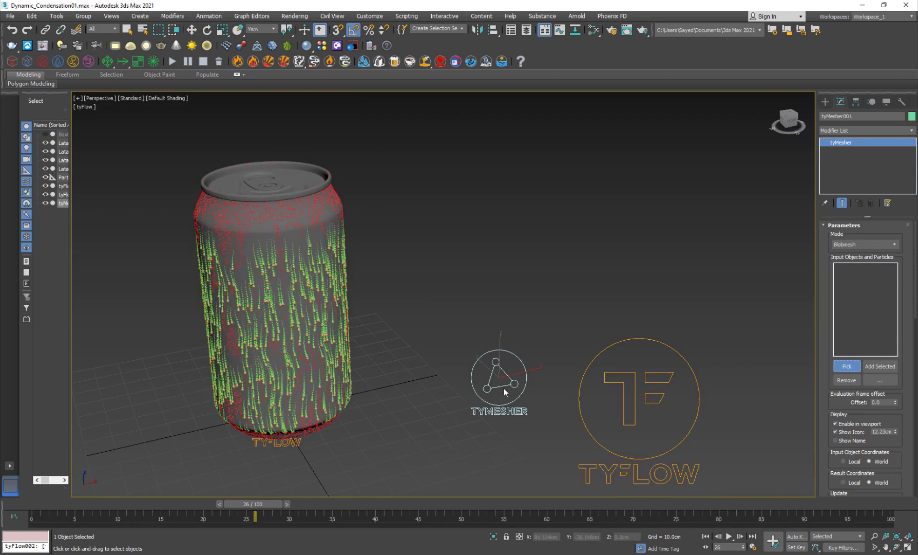
{"action": "left_click", "coordinate": [619, 390]}
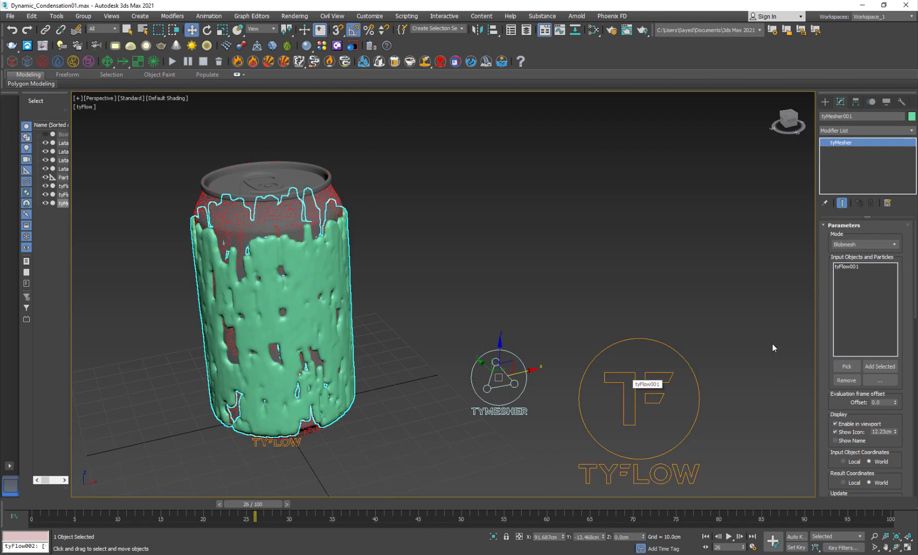
{"action": "left_click_drag", "start_coordinate": [831, 407], "coordinate": [824, 249]}
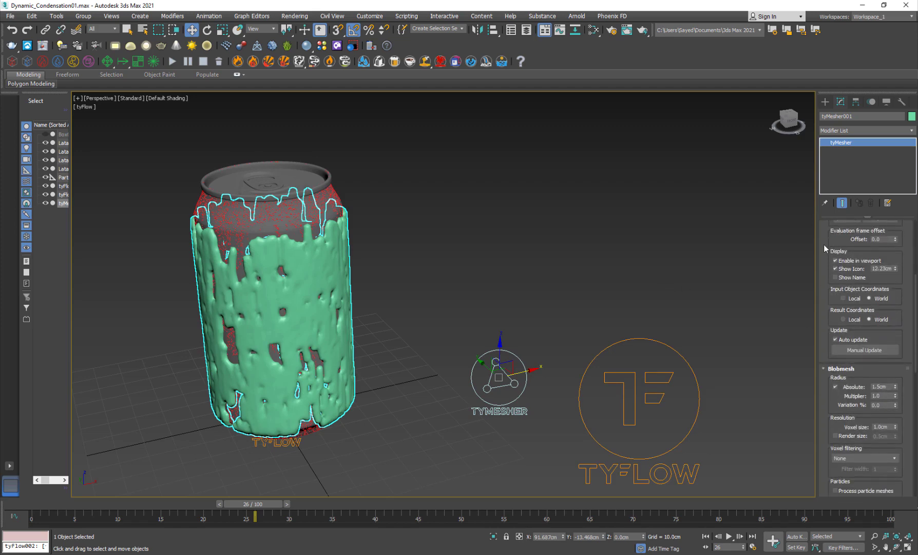
Set the tyMesher's absolute Blobmesh radius to 0.5 cm and its voxel size to 0.49 cm.
{"action": "left_click_drag", "start_coordinate": [897, 389], "coordinate": [899, 392]}
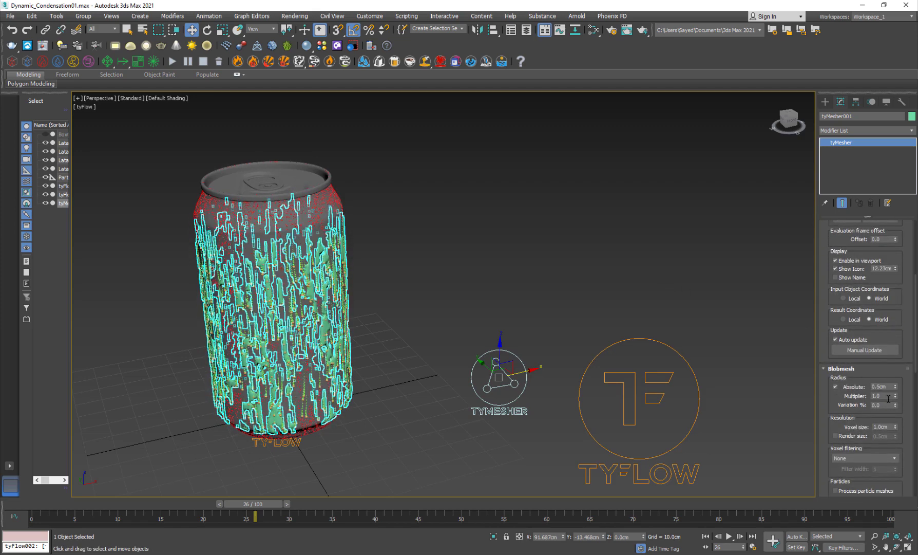
{"action": "scroll", "coordinate": [832, 409], "scroll_direction": "down", "scroll_amount": 2}
{"action": "left_click_drag", "start_coordinate": [898, 400], "coordinate": [907, 419]}
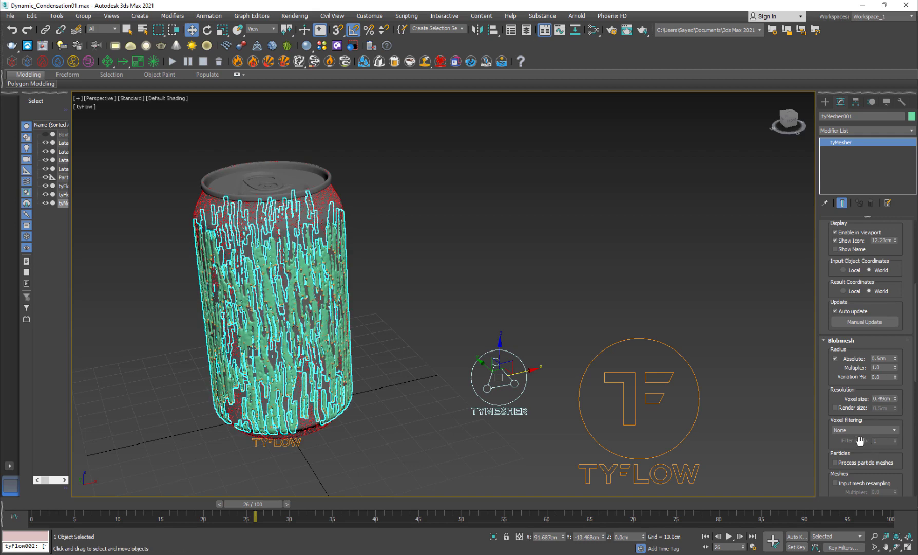
Set the tyMesher's voxel filtering to Gaussian with a filter width of 2.
{"action": "left_click", "coordinate": [856, 430]}
{"action": "left_click", "coordinate": [852, 444]}
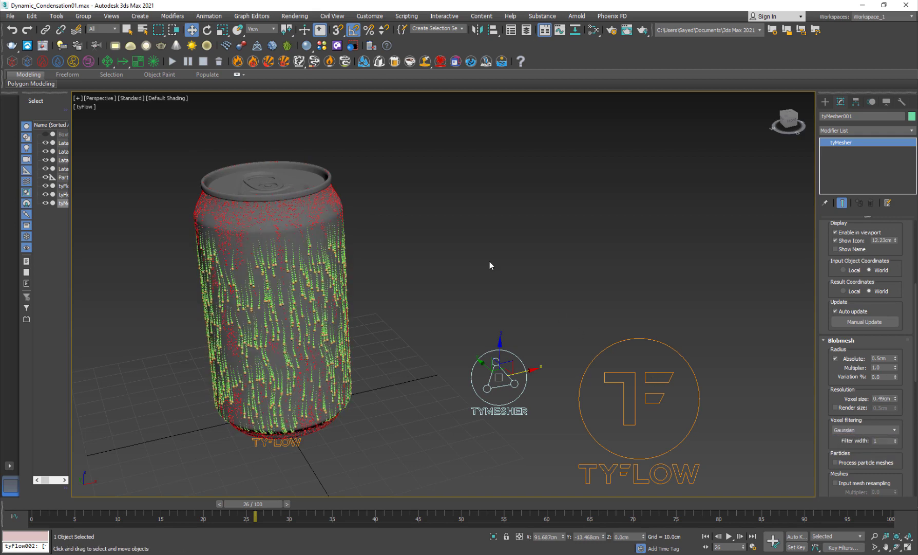
{"action": "scroll", "coordinate": [276, 313], "scroll_direction": "up", "scroll_amount": 3}
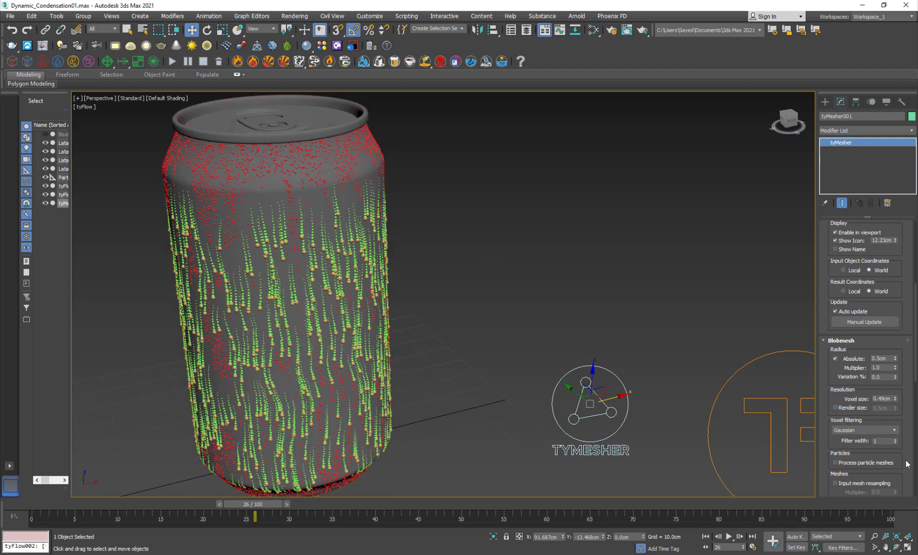
{"action": "left_click", "coordinate": [896, 439]}
Adjust the tyMesher's absolute radius to 0.7 cm and its voxel size to 0.28 cm.
{"action": "scroll", "coordinate": [839, 373], "scroll_direction": "up", "scroll_amount": 2}
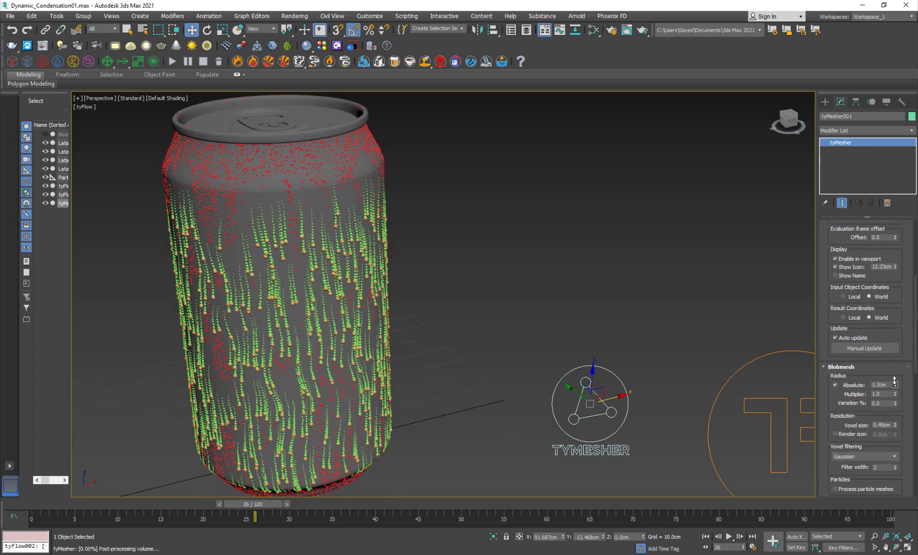
{"action": "left_click_drag", "start_coordinate": [895, 385], "coordinate": [894, 380]}
{"action": "left_click", "coordinate": [895, 383]}
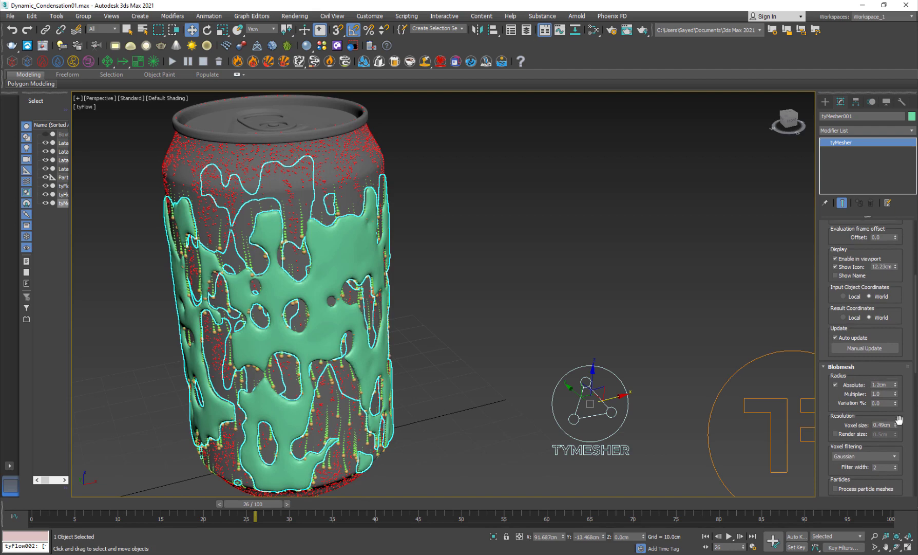
{"action": "left_click_drag", "start_coordinate": [895, 426], "coordinate": [896, 385]}
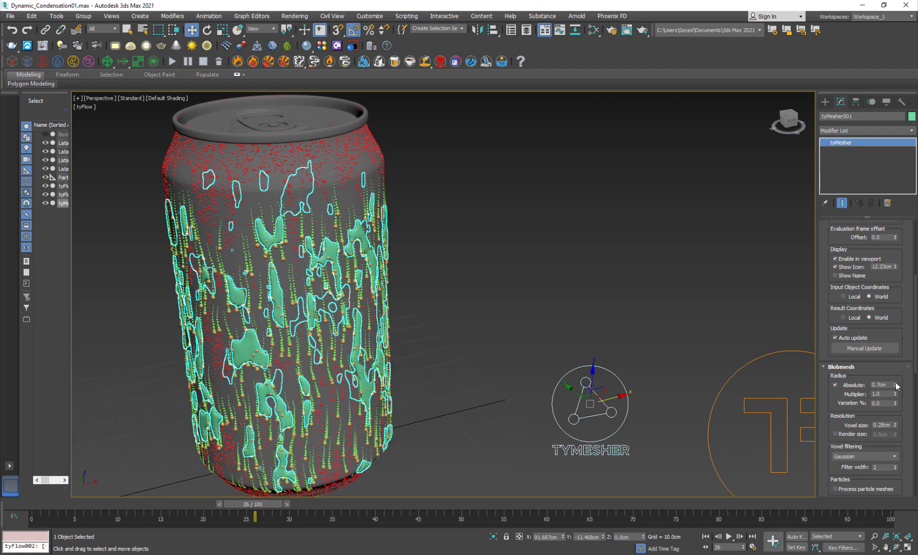
Deselect the tyMesher and examine the meshed trails on the can at frame 36.
{"action": "left_click", "coordinate": [460, 283]}
{"action": "middle_click_drag", "start_coordinate": [339, 370], "coordinate": [308, 337], "text": "alt"}
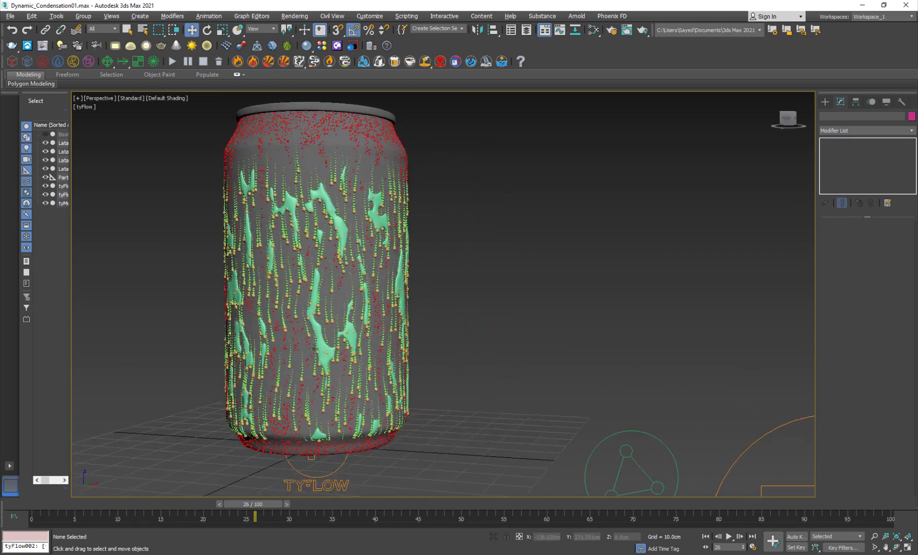
{"action": "left_click_drag", "start_coordinate": [140, 505], "coordinate": [353, 516]}
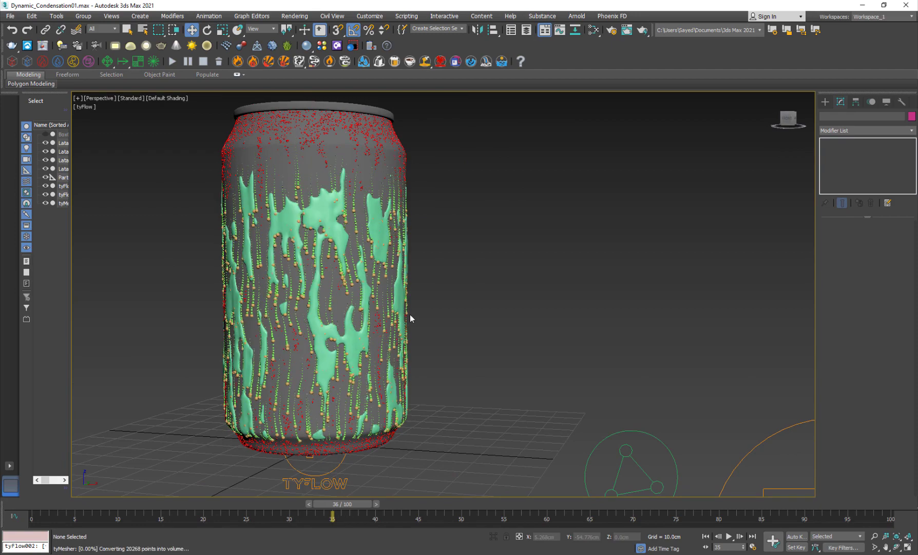
{"action": "scroll", "coordinate": [358, 349], "scroll_direction": "down", "scroll_amount": 6}
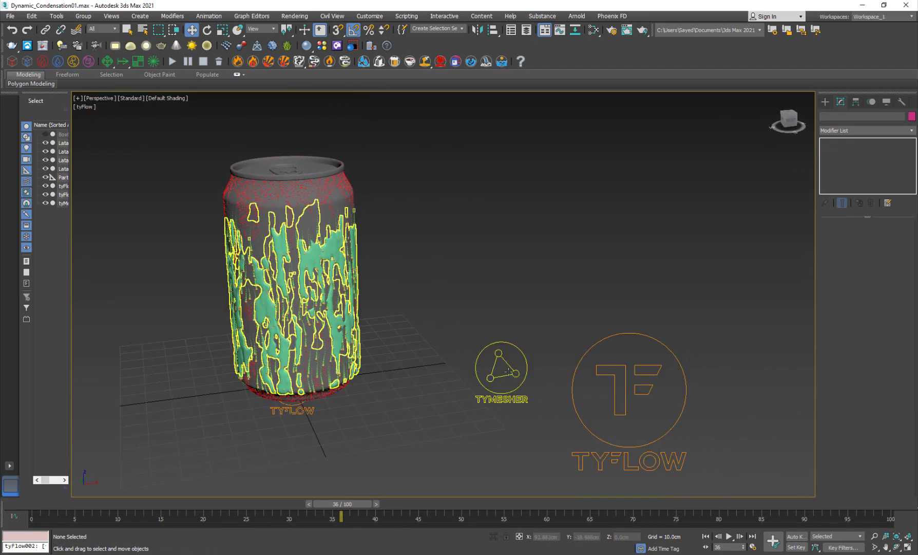
Try adding the second flow, tyFlow002, to the first tyMesher's inputs and inspect the combined mesh.
{"action": "left_click", "coordinate": [520, 381]}
{"action": "left_click", "coordinate": [306, 411]}
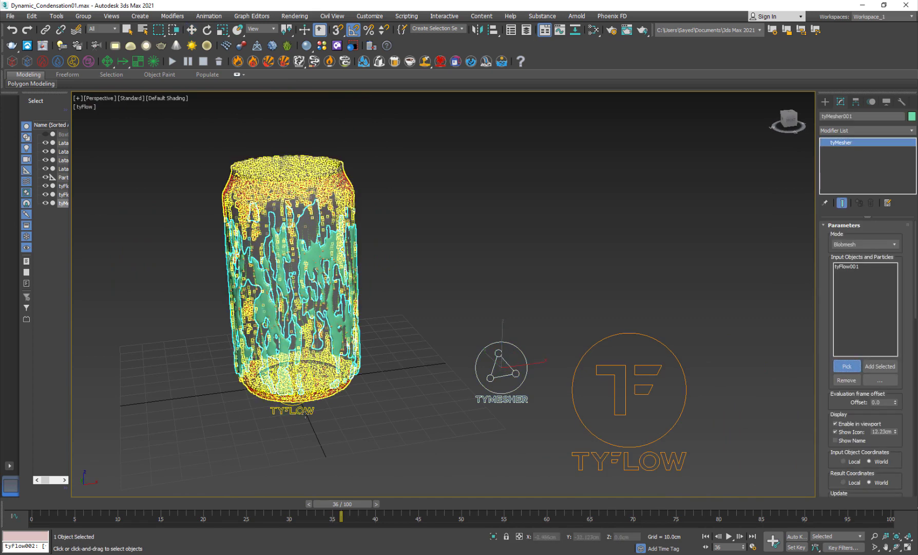
{"action": "key", "text": "w"}
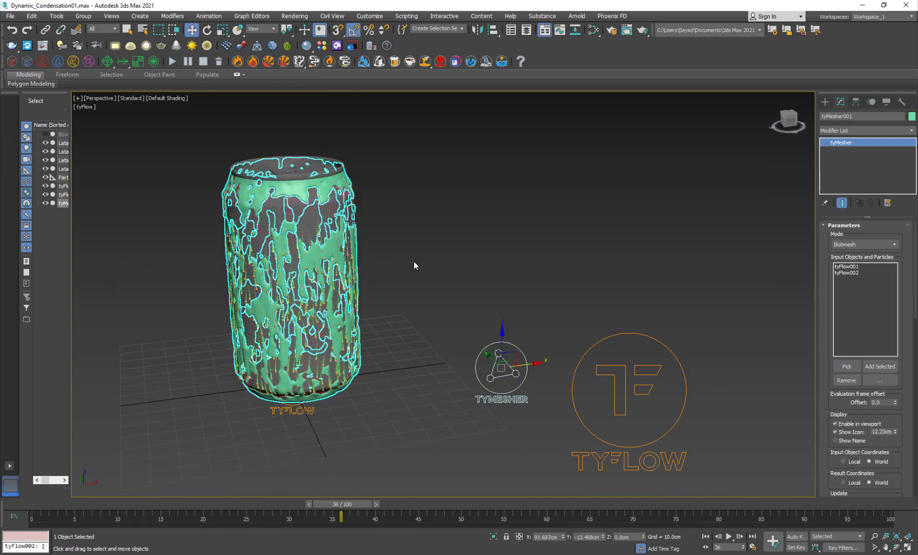
{"action": "left_click", "coordinate": [414, 263]}
{"action": "scroll", "coordinate": [305, 190], "scroll_direction": "up", "scroll_amount": 3}
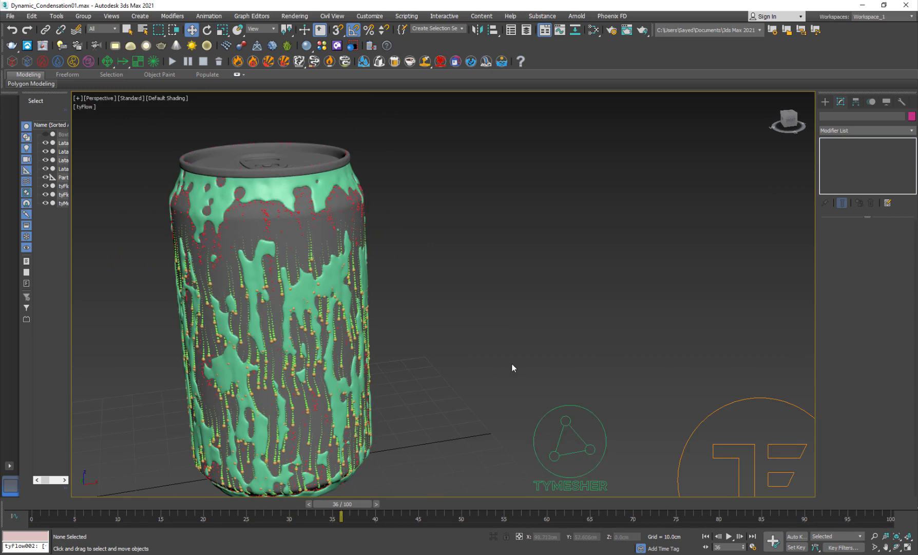
{"action": "scroll", "coordinate": [570, 366], "scroll_direction": "down", "scroll_amount": 3}
{"action": "scroll", "coordinate": [460, 338], "scroll_direction": "up", "scroll_amount": 3}
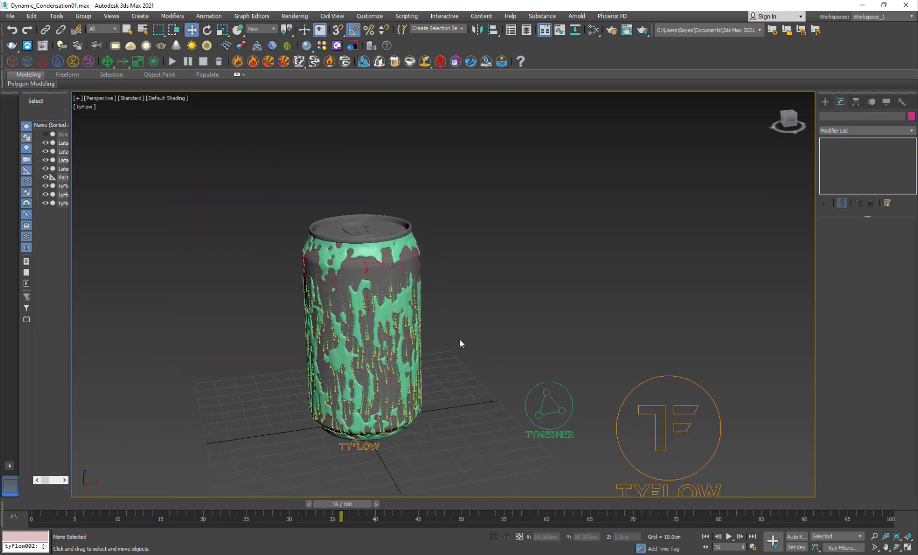
{"action": "scroll", "coordinate": [500, 325], "scroll_direction": "down", "scroll_amount": 4}
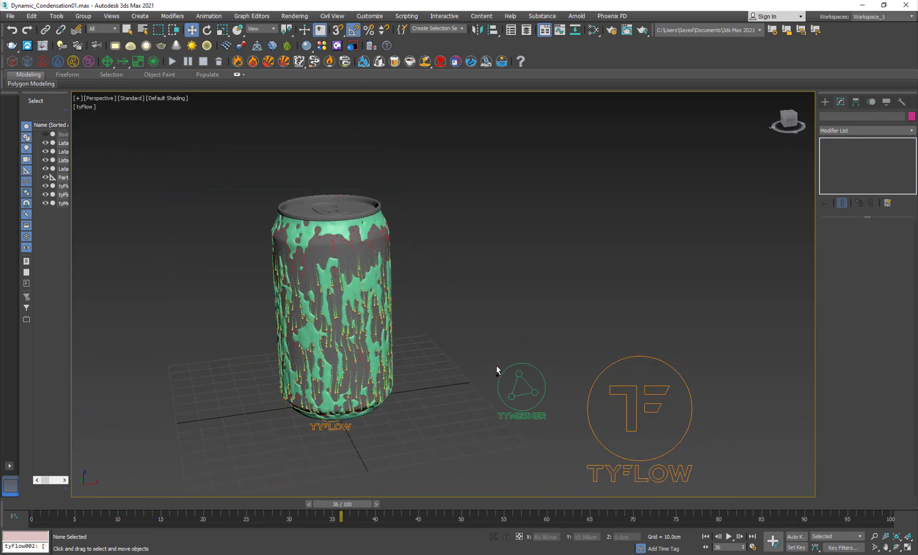
Remove tyFlow002 from the first tyMesher's input list.
{"action": "left_click", "coordinate": [535, 393]}
{"action": "left_click", "coordinate": [867, 272]}
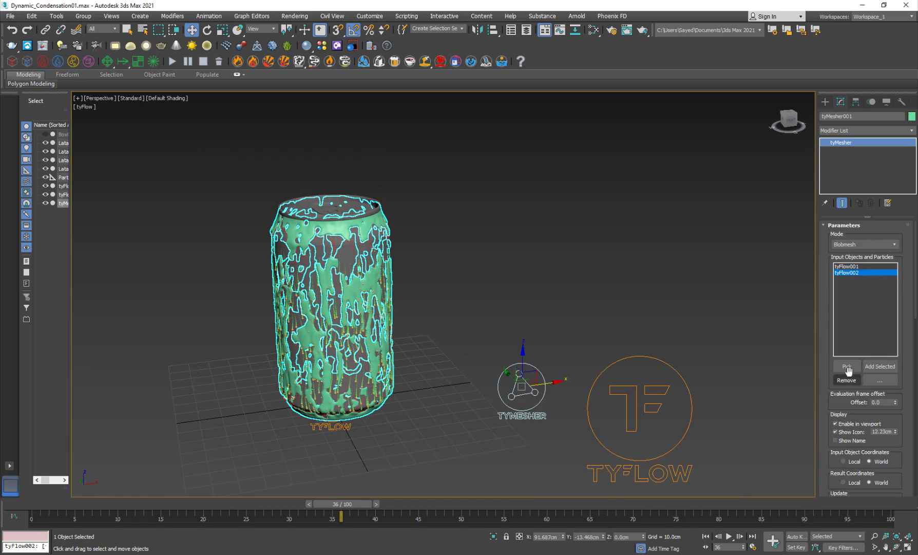
{"action": "left_click", "coordinate": [846, 380]}
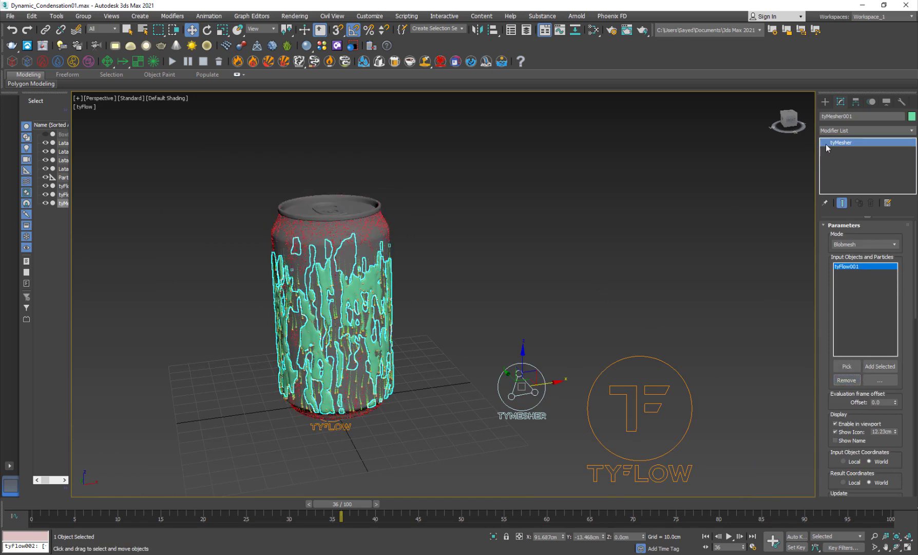
Create a second tyMesher just below the first one, about 9.93 cm in icon size, and open its parameters.
{"action": "left_click", "coordinate": [826, 102]}
{"action": "left_click", "coordinate": [884, 159]}
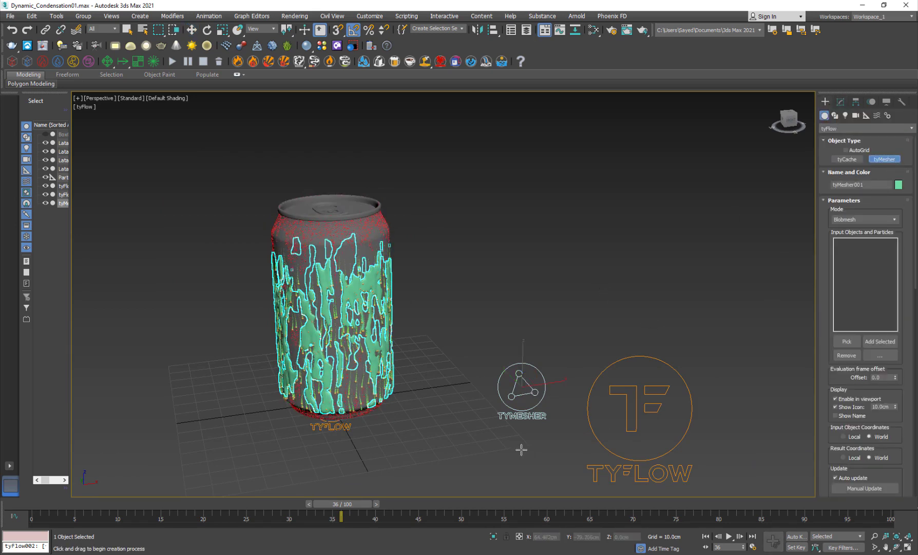
{"action": "left_click_drag", "start_coordinate": [521, 449], "coordinate": [522, 451]}
{"action": "right_click", "coordinate": [778, 203]}
{"action": "left_click", "coordinate": [841, 102]}
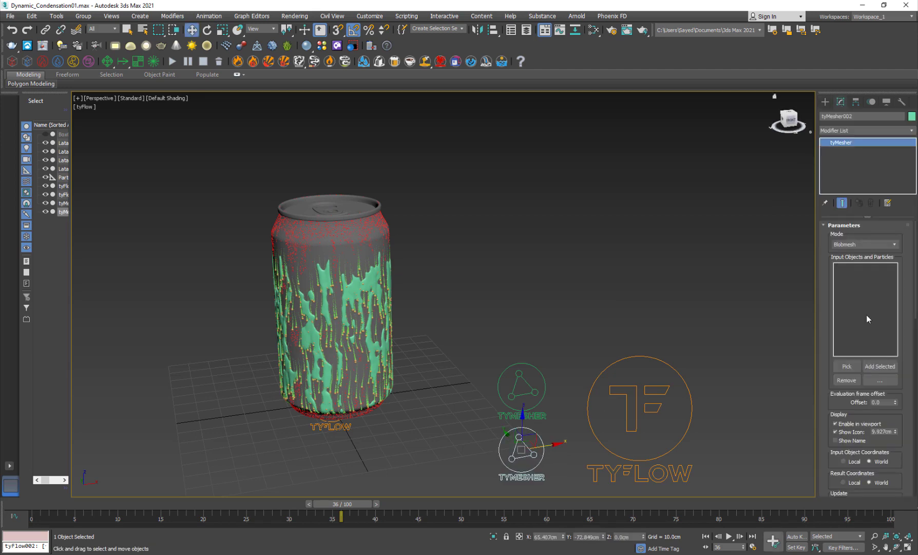
Pick the small-droplet flow, tyFlow002, as the second tyMesher's input.
{"action": "left_click", "coordinate": [847, 367]}
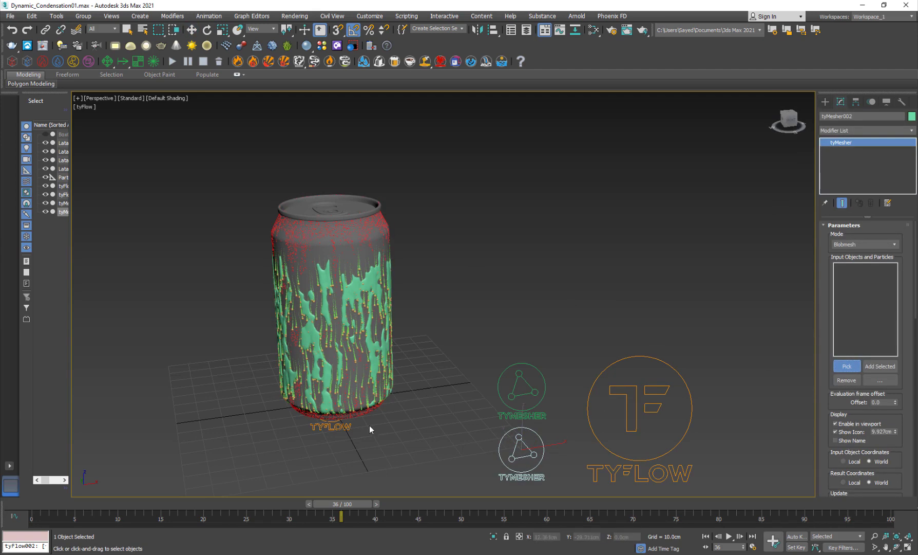
{"action": "left_click", "coordinate": [389, 406]}
{"action": "scroll", "coordinate": [463, 251], "scroll_direction": "up", "scroll_amount": 3}
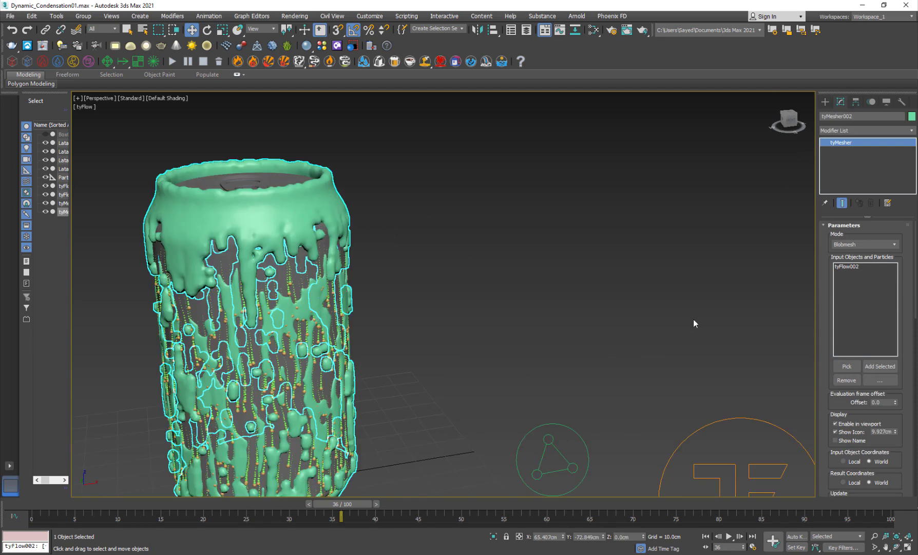
Set the second tyMesher's absolute radius to 0.6 cm and its voxel size to 0.2 cm.
{"action": "scroll", "coordinate": [893, 353], "scroll_direction": "down", "scroll_amount": 5}
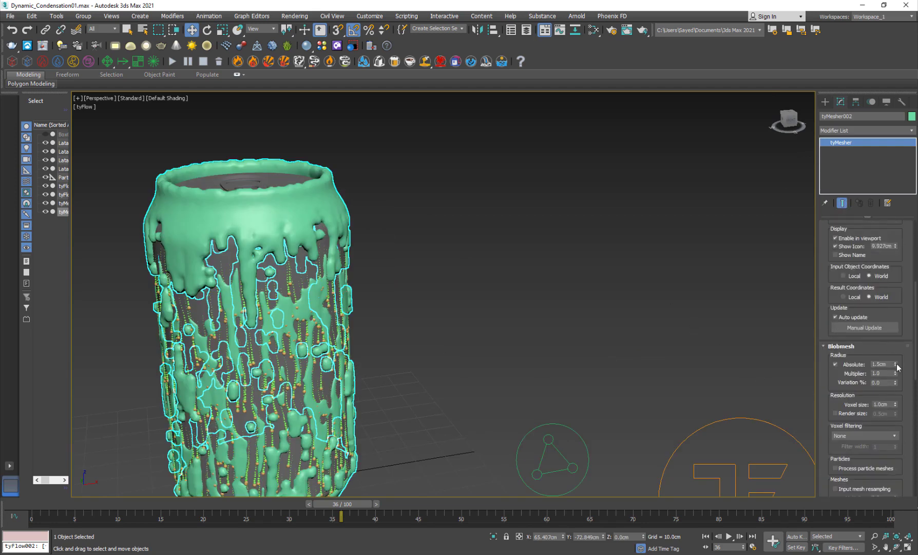
{"action": "left_click_drag", "start_coordinate": [897, 366], "coordinate": [898, 366]}
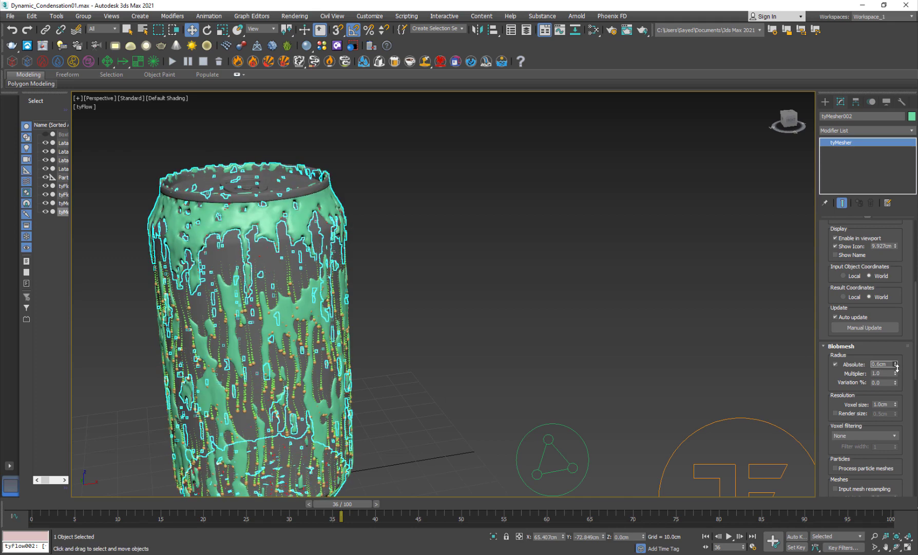
{"action": "left_click_drag", "start_coordinate": [828, 401], "coordinate": [830, 380]}
{"action": "double_click", "coordinate": [886, 385]}
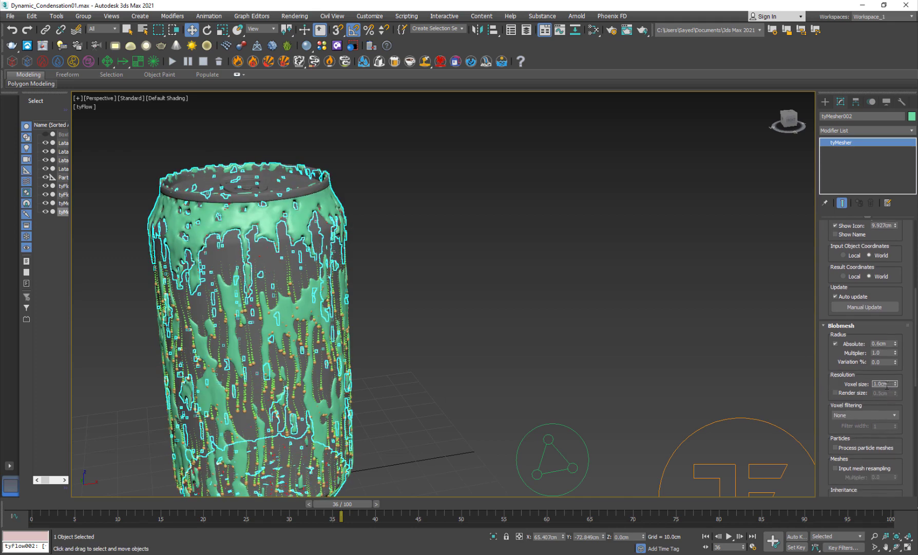
{"action": "type", "text": ".2"}
{"action": "key", "text": "Return"}
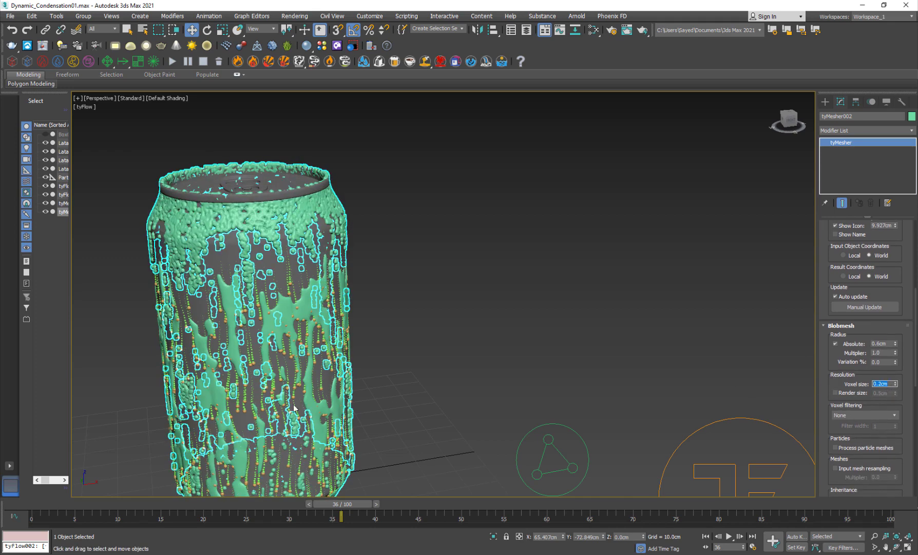
Examine the small-droplet mesh on the can, and check the first tyMesher's Blobmesh radius and voxel size.
{"action": "left_click", "coordinate": [430, 318]}
{"action": "middle_click_drag", "start_coordinate": [324, 336], "coordinate": [309, 326], "text": "alt"}
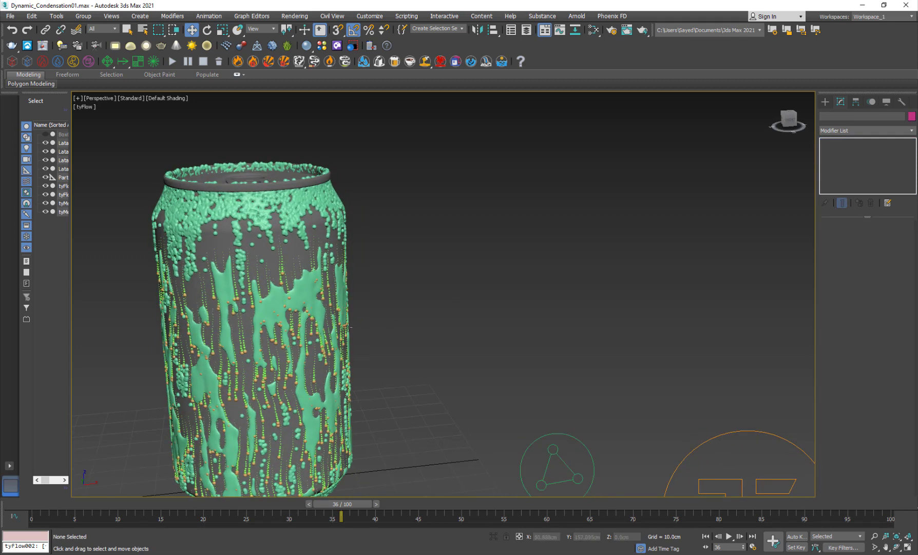
{"action": "middle_click_drag", "start_coordinate": [492, 339], "coordinate": [465, 310]}
{"action": "left_click", "coordinate": [497, 431]}
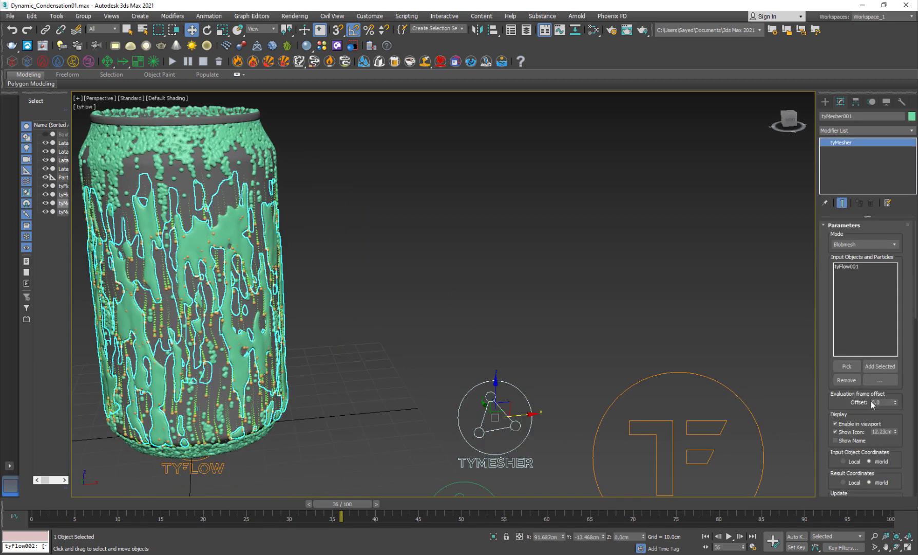
{"action": "scroll", "coordinate": [892, 447], "scroll_direction": "down", "scroll_amount": 5}
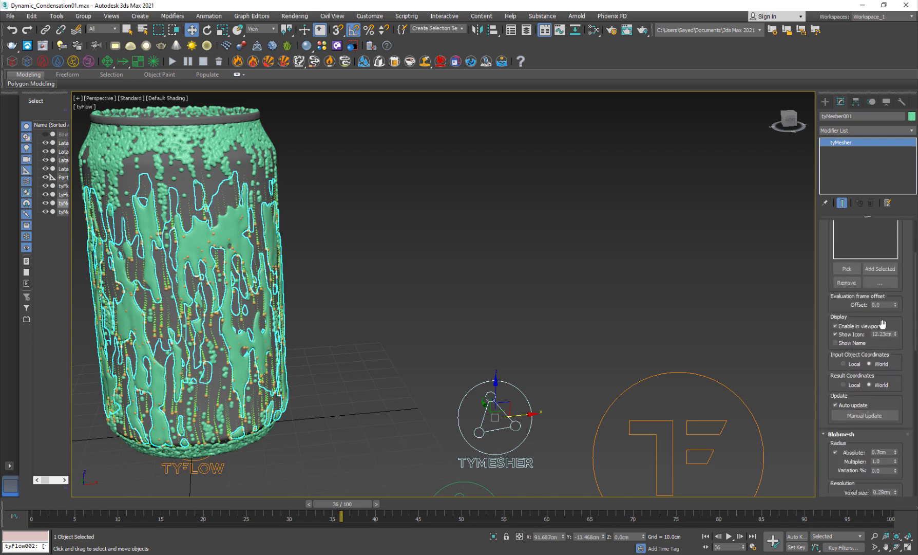
Try an absolute radius of 0.2 cm on the second tyMesher and inspect the small droplets up close.
{"action": "middle_click_drag", "start_coordinate": [412, 399], "coordinate": [392, 302]}
{"action": "left_click", "coordinate": [430, 394]}
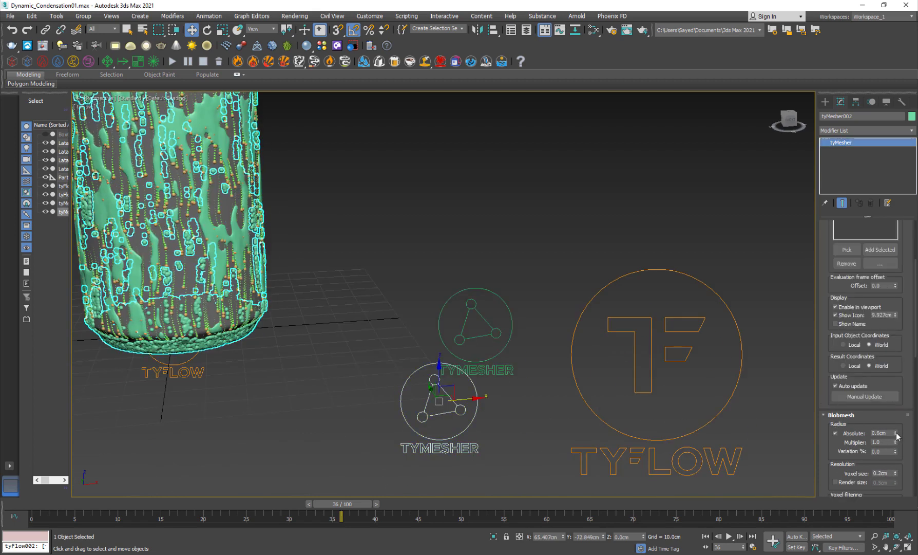
{"action": "left_click_drag", "start_coordinate": [896, 434], "coordinate": [897, 435]}
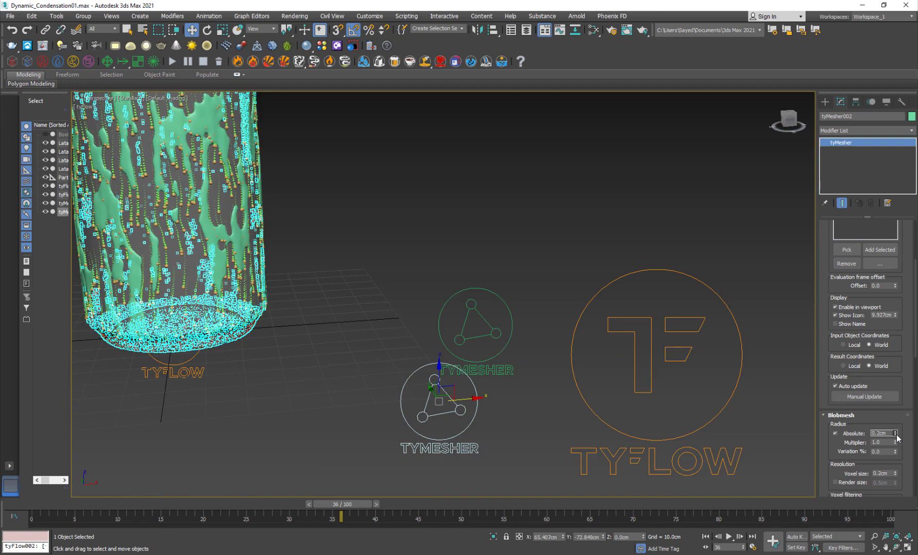
{"action": "left_click", "coordinate": [359, 178]}
{"action": "scroll", "coordinate": [338, 218], "scroll_direction": "up", "scroll_amount": 3}
{"action": "middle_click_drag", "start_coordinate": [339, 218], "coordinate": [422, 321]}
{"action": "scroll", "coordinate": [422, 322], "scroll_direction": "up", "scroll_amount": 3}
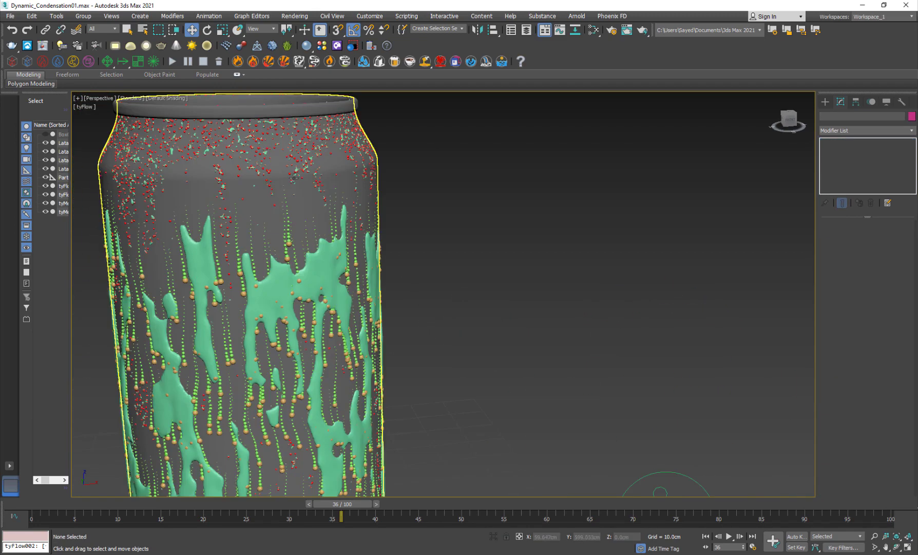
{"action": "scroll", "coordinate": [547, 267], "scroll_direction": "down", "scroll_amount": 4}
{"action": "scroll", "coordinate": [515, 300], "scroll_direction": "up", "scroll_amount": 1}
Set the second tyMesher's absolute radius to 0.3 cm and inspect the can from another angle.
{"action": "left_click", "coordinate": [604, 473]}
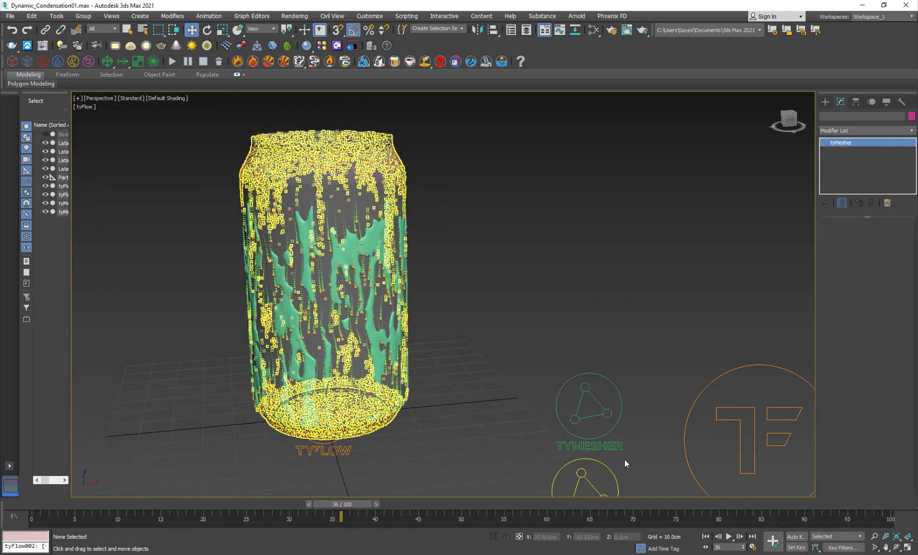
{"action": "scroll", "coordinate": [841, 267], "scroll_direction": "down", "scroll_amount": 3}
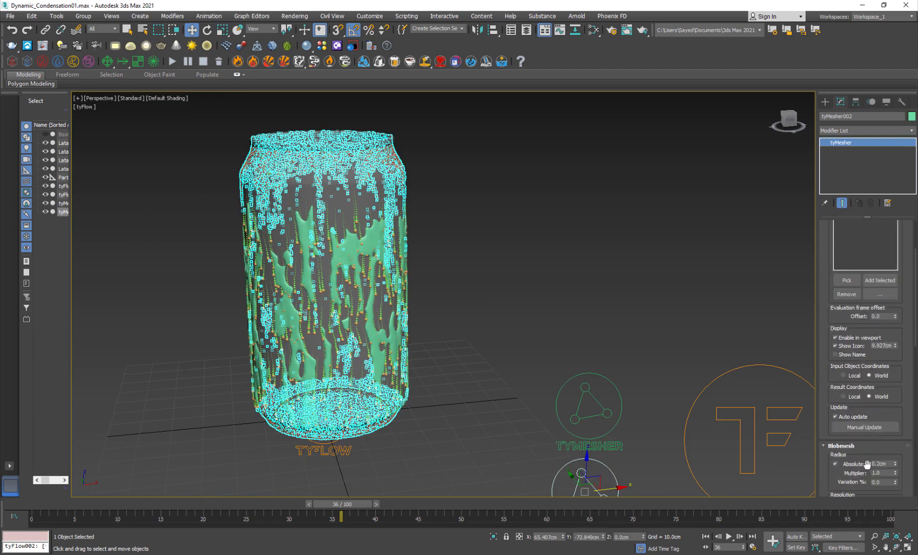
{"action": "left_click", "coordinate": [896, 461]}
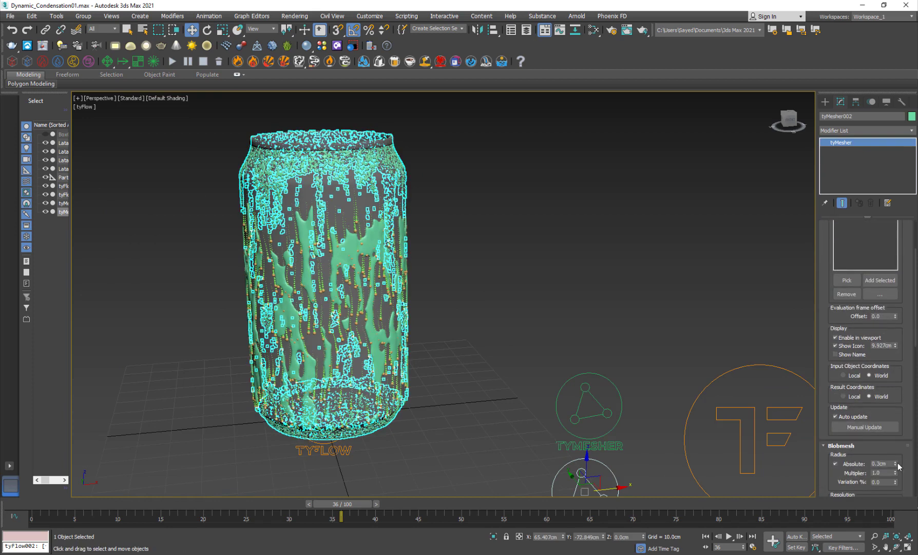
{"action": "left_click", "coordinate": [421, 450]}
{"action": "middle_click_drag", "start_coordinate": [294, 373], "coordinate": [321, 363], "text": "alt"}
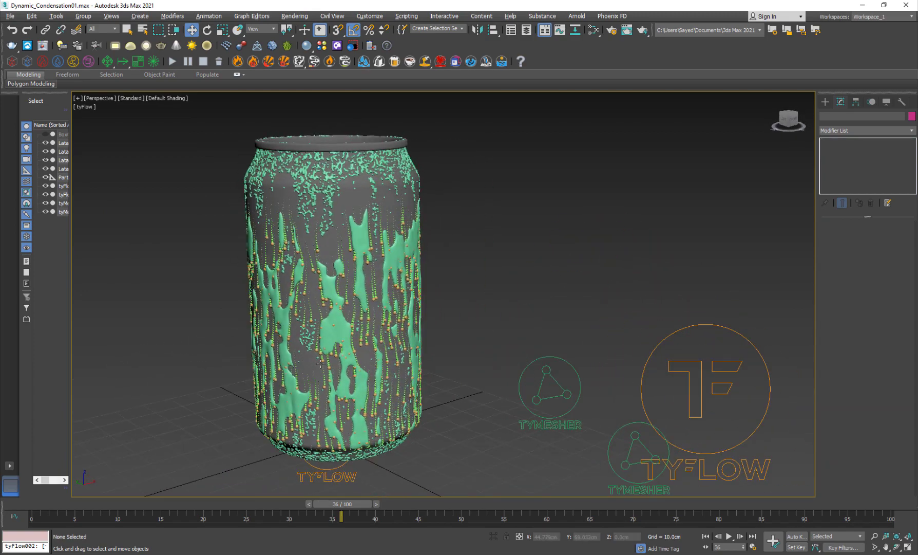
Disable the Display operators in both emitting events of tyFlow001 and in the first event of tyFlow002.
{"action": "left_click", "coordinate": [746, 387]}
{"action": "left_click", "coordinate": [859, 248]}
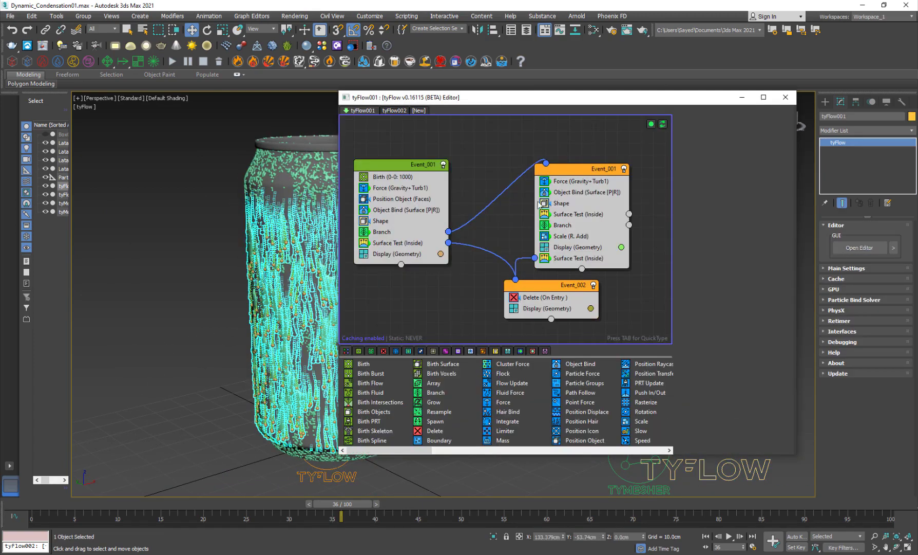
{"action": "left_click", "coordinate": [367, 255]}
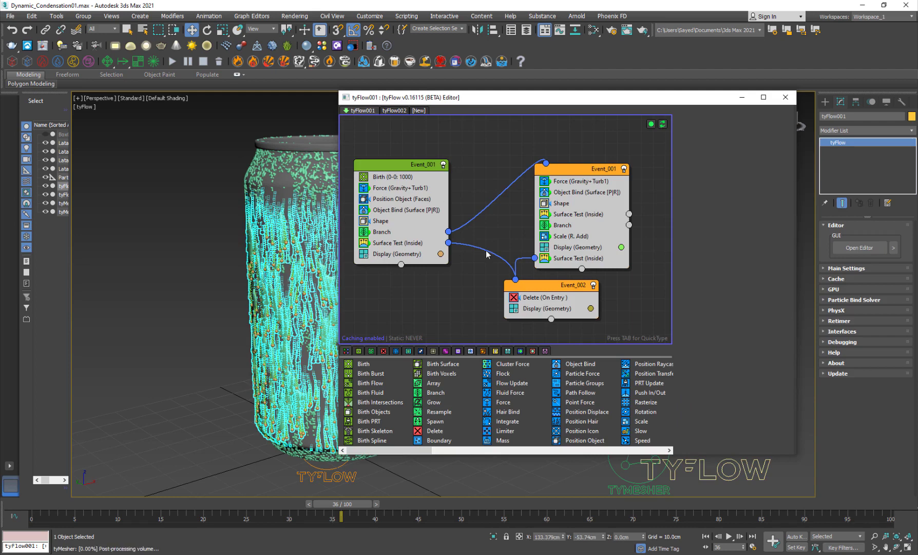
{"action": "left_click", "coordinate": [544, 247]}
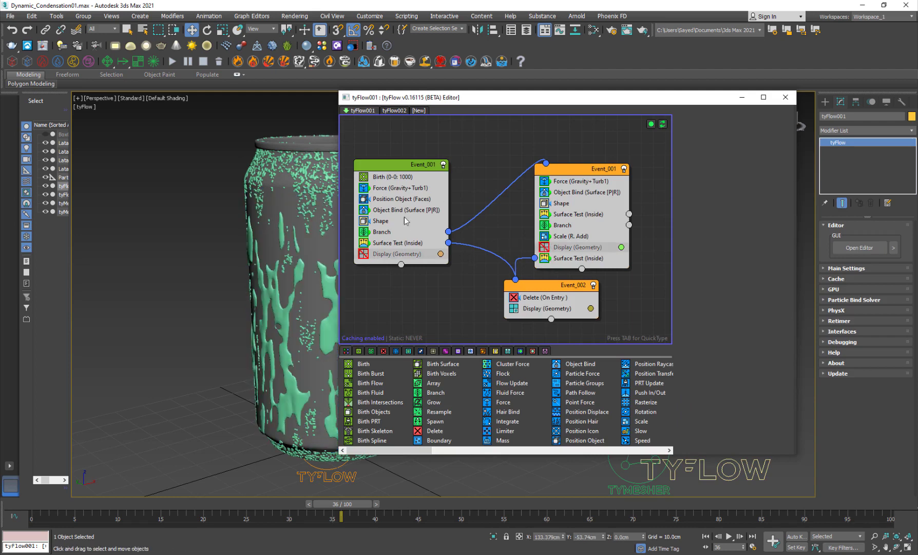
{"action": "left_click", "coordinate": [391, 111]}
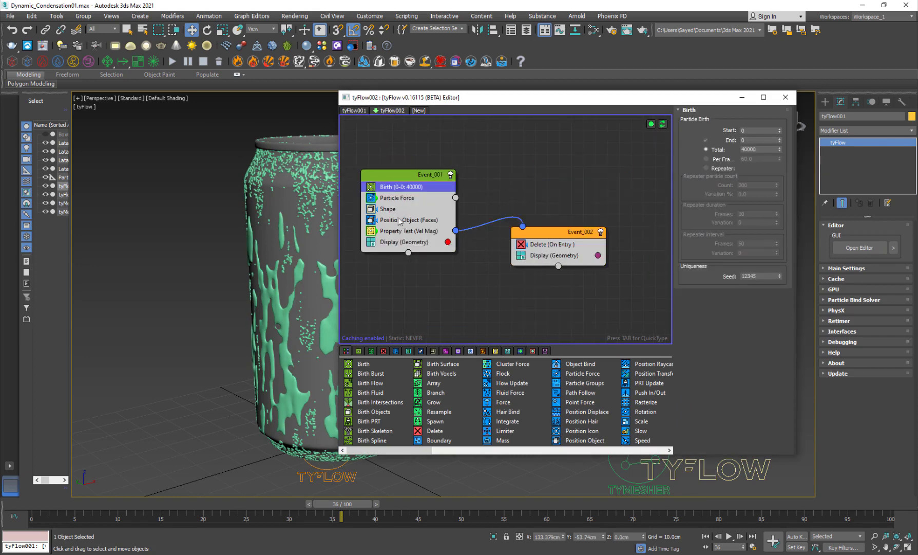
{"action": "left_click", "coordinate": [382, 241]}
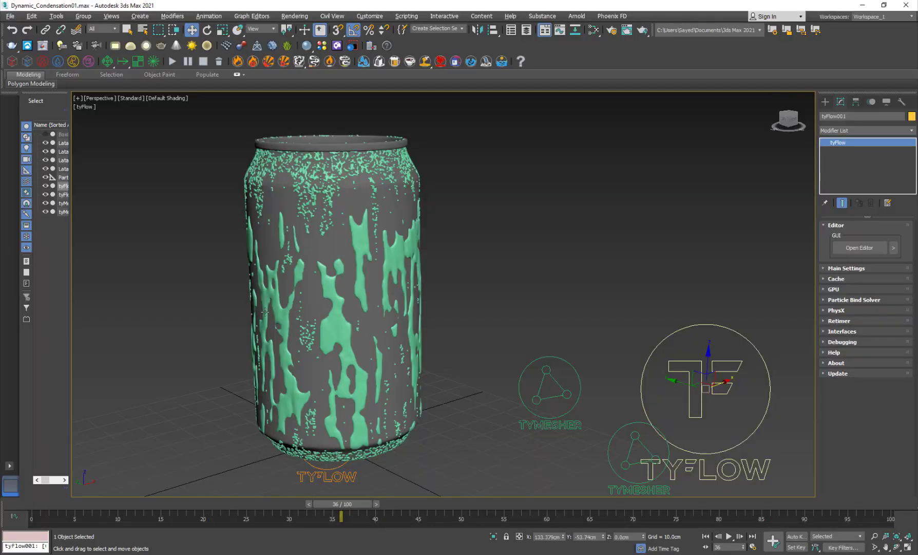
Examine the meshed condensation on the can at frames 20 and 32.
{"action": "mouse_move", "coordinate": [265, 312]}
{"action": "middle_mouse_down", "text": "alt"}
{"action": "mouse_move", "coordinate": [290, 313]}
{"action": "mouse_move", "coordinate": [261, 299]}
{"action": "middle_mouse_up", "text": "alt"}
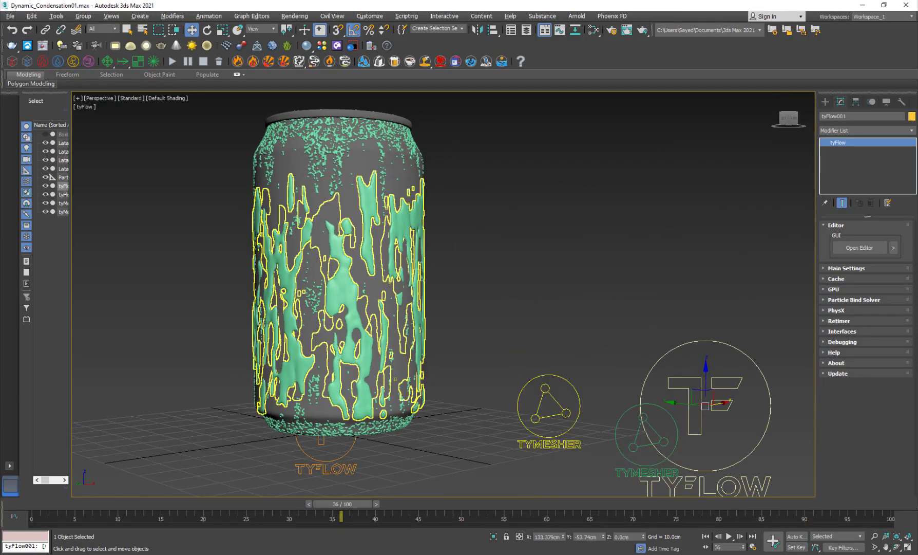
{"action": "left_click", "coordinate": [210, 508]}
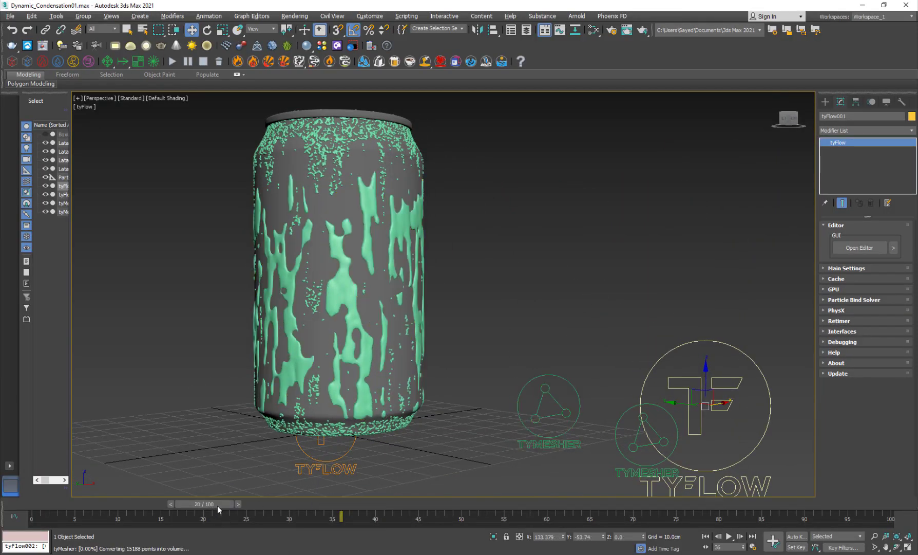
{"action": "left_click_drag", "start_coordinate": [239, 504], "coordinate": [293, 513]}
{"action": "key", "text": "w"}
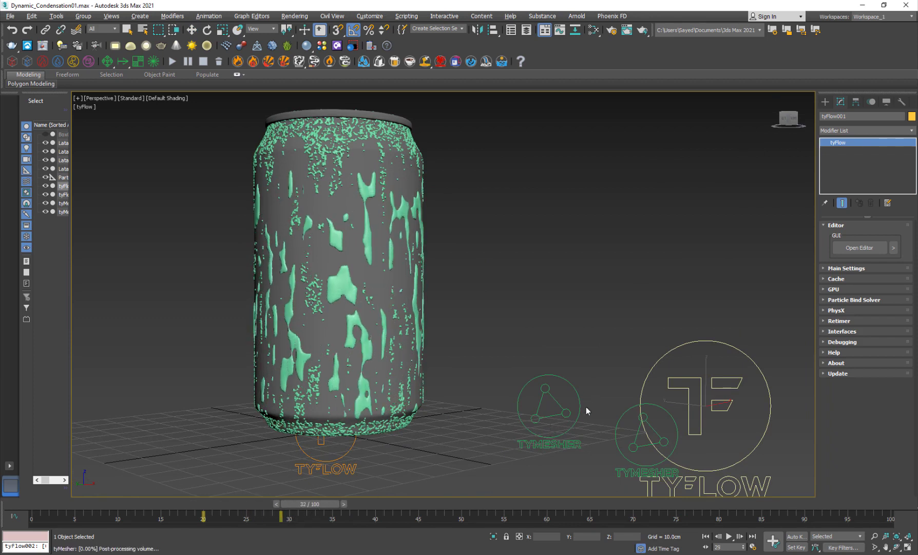
Set the first tyMesher's voxel size to 0.1 cm and inspect the trail mesh up close.
{"action": "left_click", "coordinate": [557, 403]}
{"action": "left_click", "coordinate": [558, 403]}
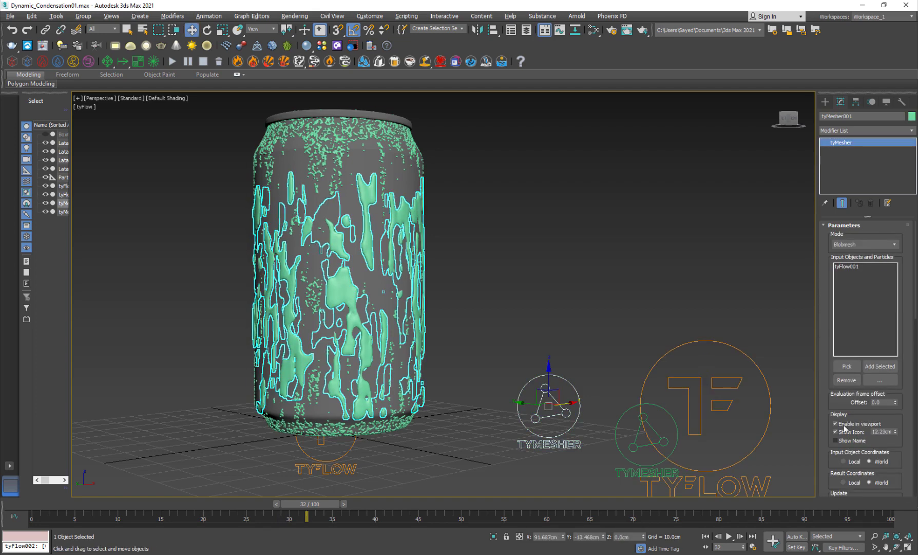
{"action": "left_click_drag", "start_coordinate": [832, 417], "coordinate": [844, 273]}
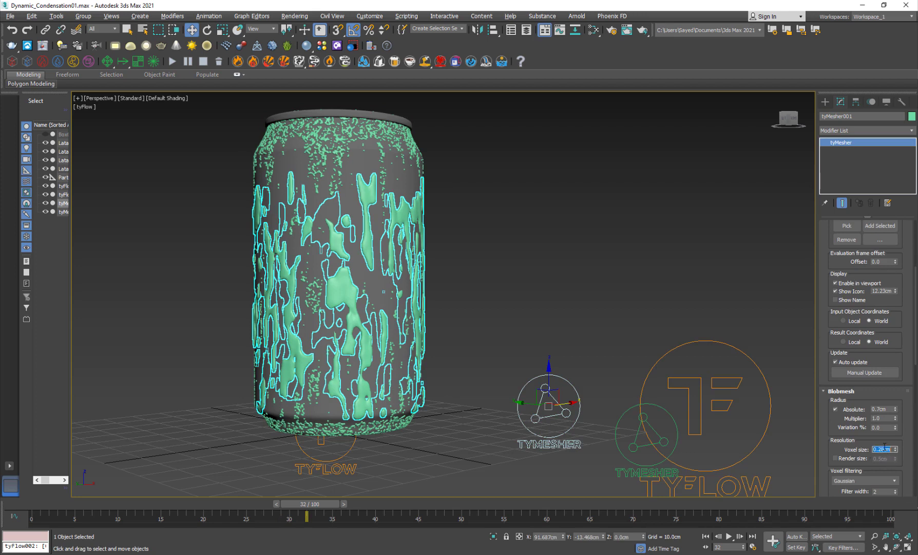
{"action": "type", "text": "0.1"}
{"action": "key", "text": "Return"}
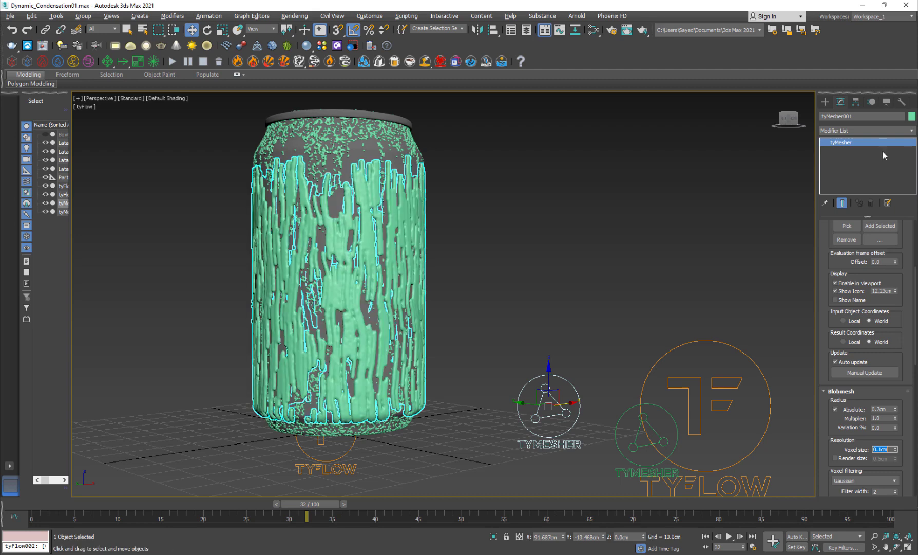
{"action": "left_click", "coordinate": [441, 292]}
{"action": "middle_click_drag", "start_coordinate": [372, 361], "coordinate": [348, 363], "text": "alt"}
{"action": "scroll", "coordinate": [348, 362], "scroll_direction": "up", "scroll_amount": 5}
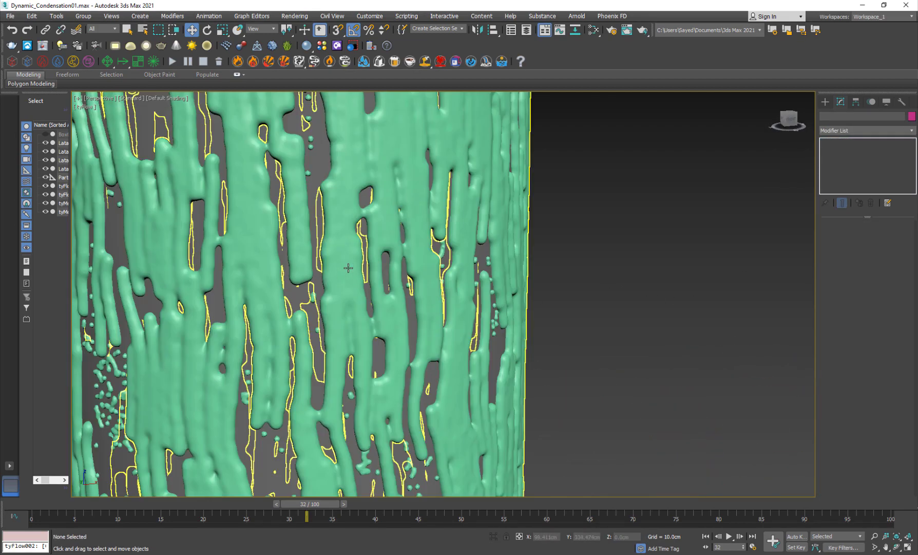
{"action": "scroll", "coordinate": [355, 267], "scroll_direction": "down", "scroll_amount": 3}
{"action": "scroll", "coordinate": [547, 378], "scroll_direction": "down", "scroll_amount": 5}
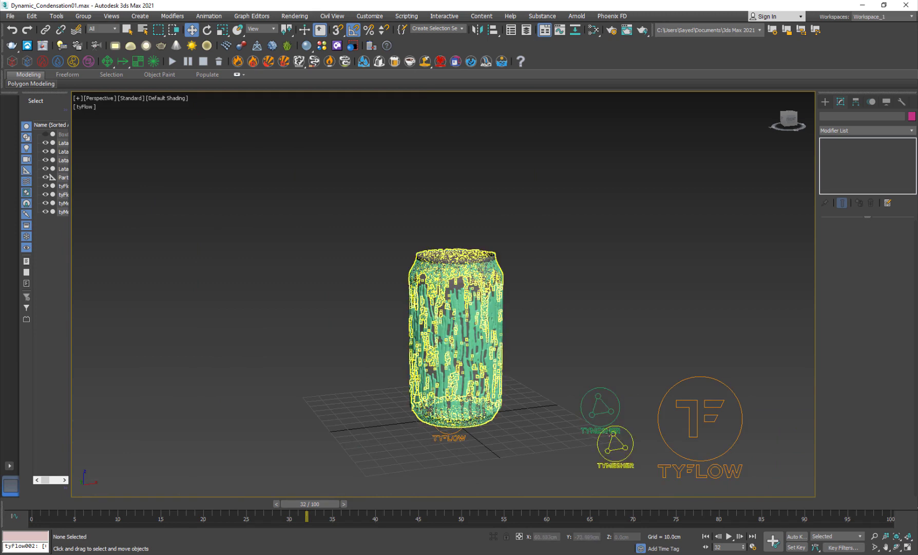
Try an absolute radius of 0.5 cm on the first tyMesher and inspect the trails on the can.
{"action": "left_click", "coordinate": [583, 427]}
{"action": "scroll", "coordinate": [831, 405], "scroll_direction": "down", "scroll_amount": 3}
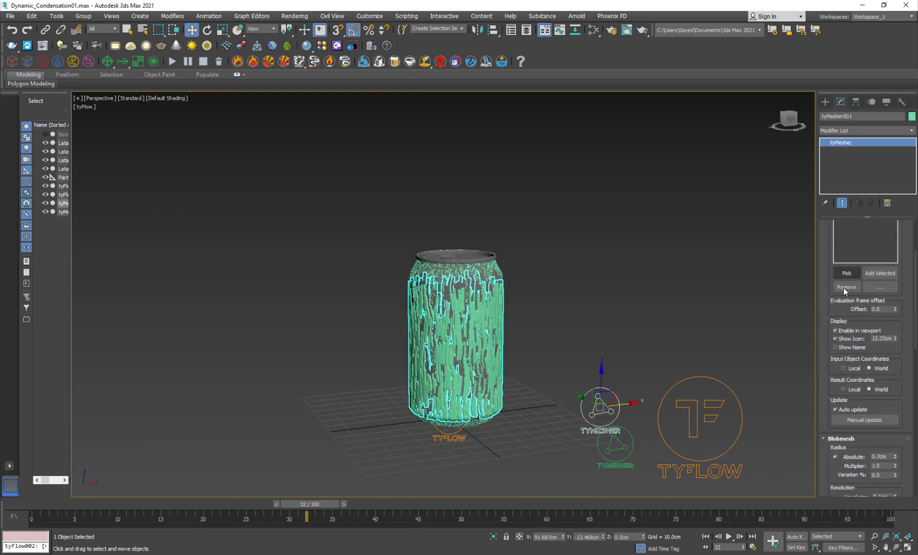
{"action": "left_click_drag", "start_coordinate": [892, 456], "coordinate": [825, 453]}
{"action": "type", "text": ".5"}
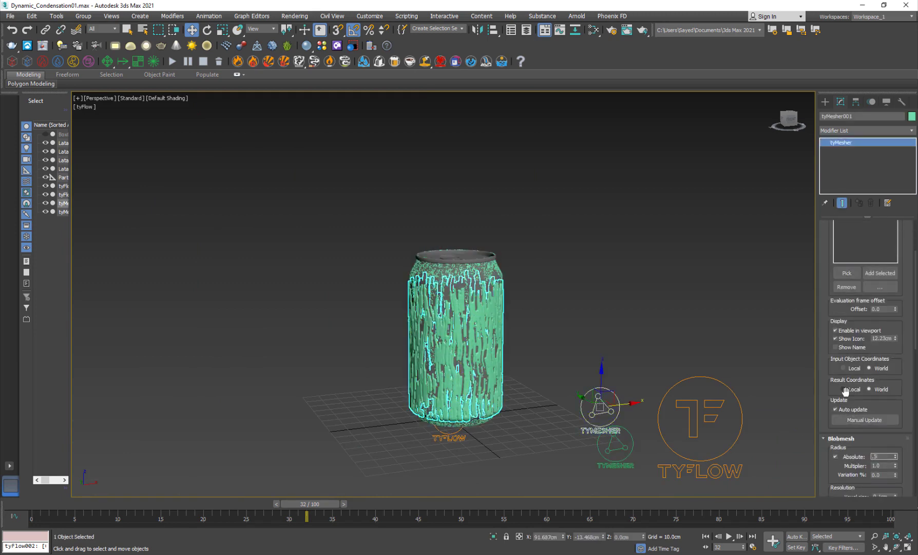
{"action": "key", "text": "Return"}
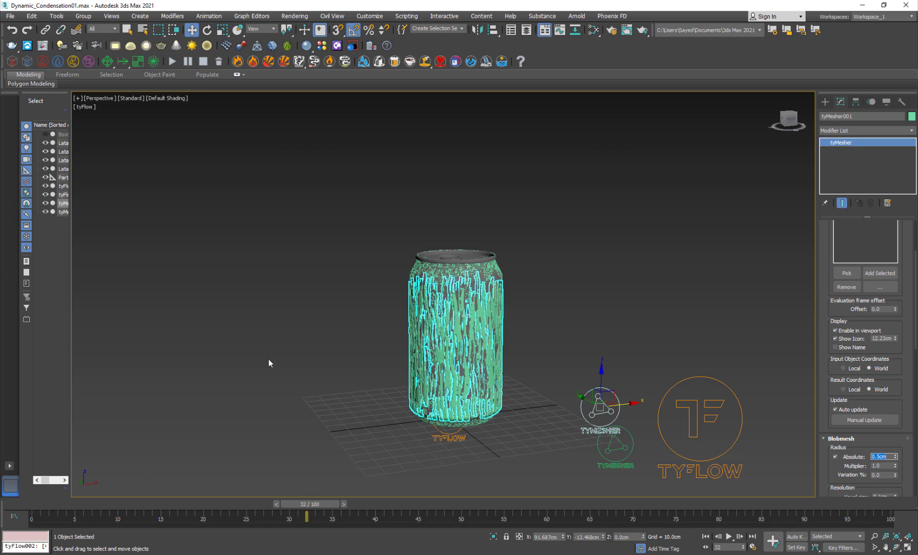
{"action": "middle_click_drag", "start_coordinate": [302, 372], "coordinate": [221, 334], "text": "alt"}
{"action": "scroll", "coordinate": [288, 344], "scroll_direction": "up", "scroll_amount": 5}
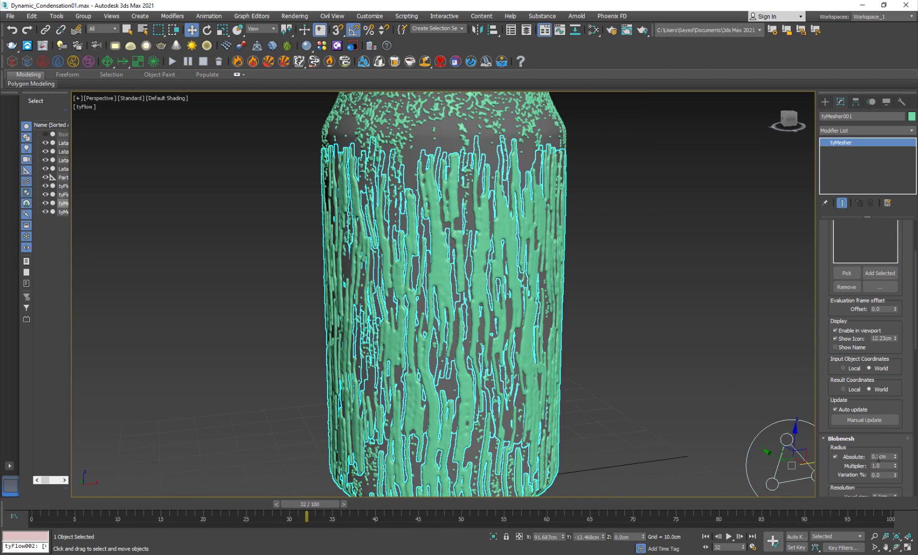
Reduce the first tyMesher's absolute radius further to thin the water trails, and inspect the can from several angles.
{"action": "double_click", "coordinate": [891, 456]}
{"action": "key", "text": "Return"}
{"action": "left_click", "coordinate": [627, 320]}
{"action": "middle_click_drag", "start_coordinate": [584, 344], "coordinate": [457, 349], "text": "alt"}
{"action": "middle_click_drag", "start_coordinate": [423, 316], "coordinate": [524, 294], "text": "alt"}
{"action": "scroll", "coordinate": [493, 397], "scroll_direction": "down", "scroll_amount": 3}
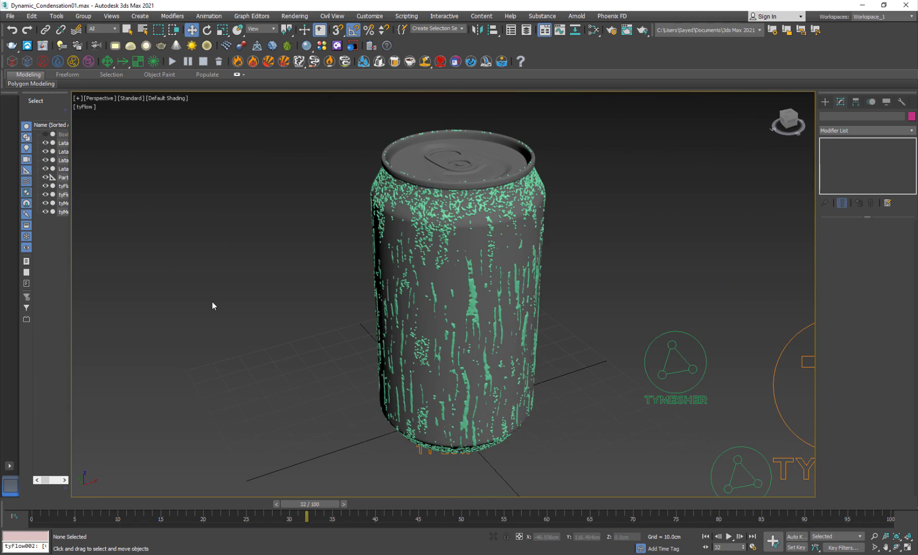
{"action": "middle_click_drag", "start_coordinate": [315, 307], "coordinate": [236, 323]}
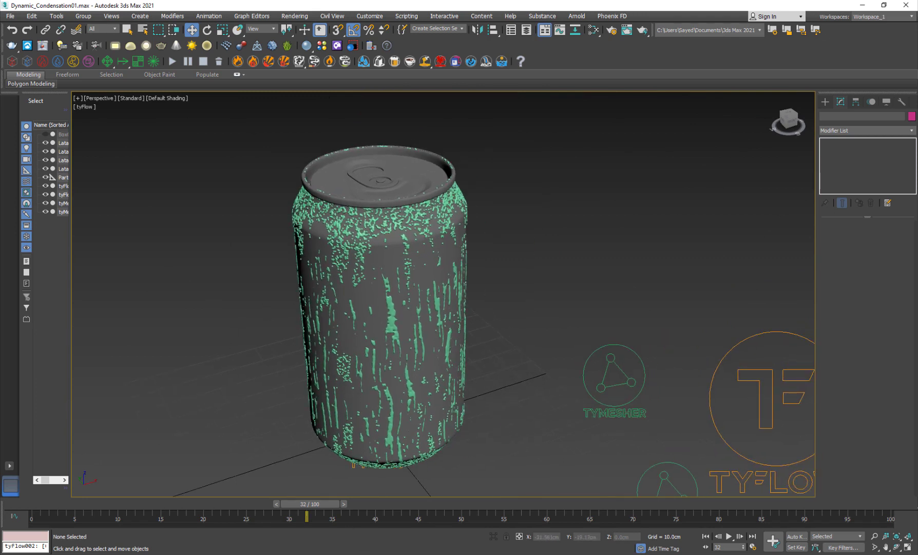
{"action": "key", "text": "alt+Tab"}
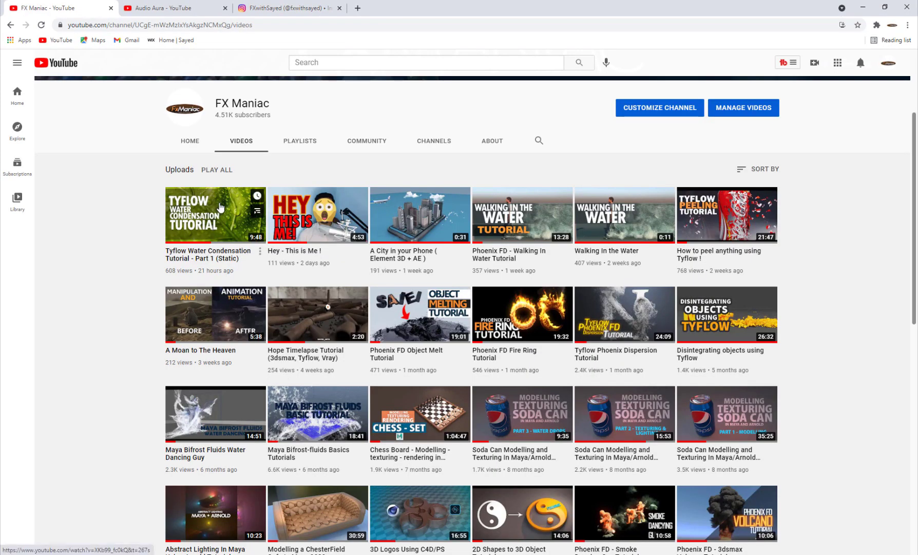
{"action": "key", "text": "alt+Tab"}
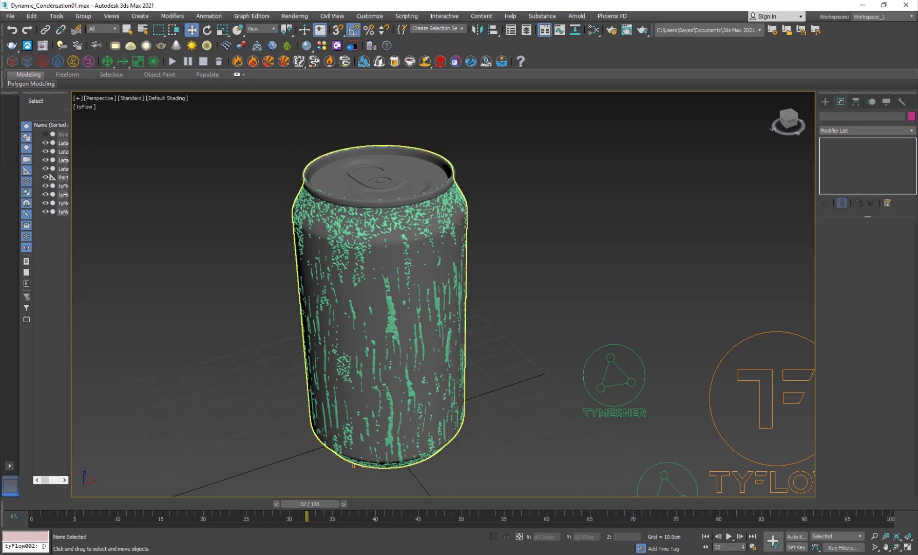
Move the animation back to frame 20 and inspect the trail and droplet meshes on the can.
{"action": "left_click", "coordinate": [218, 502]}
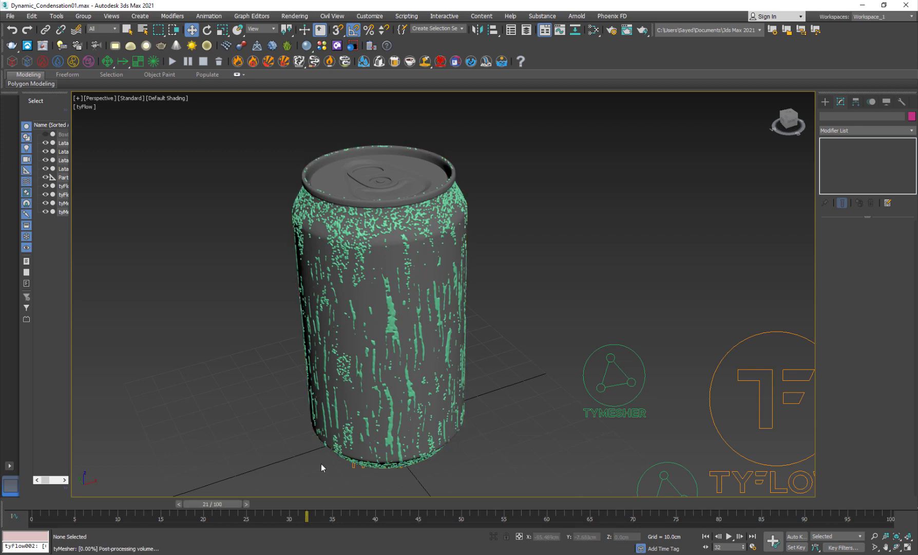
{"action": "key", "text": "comma"}
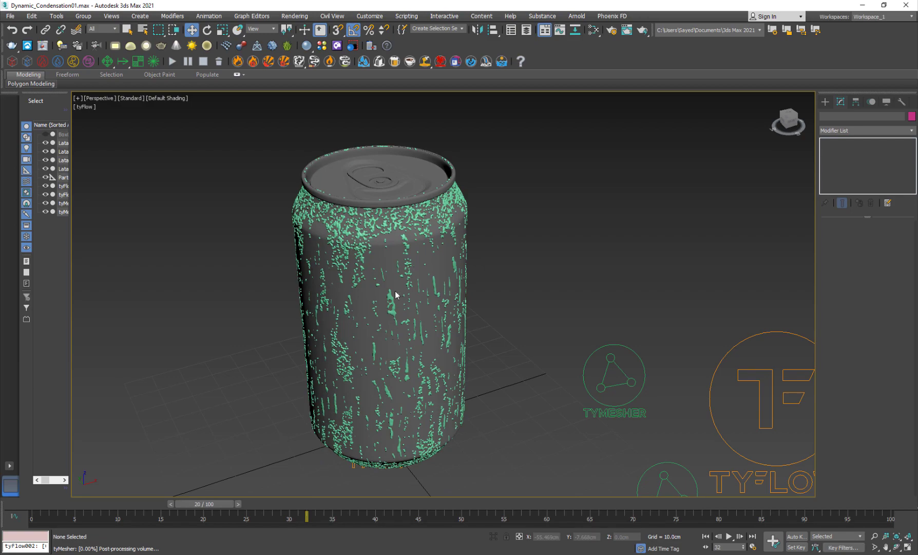
{"action": "middle_click_drag", "start_coordinate": [394, 297], "coordinate": [299, 301], "text": "alt"}
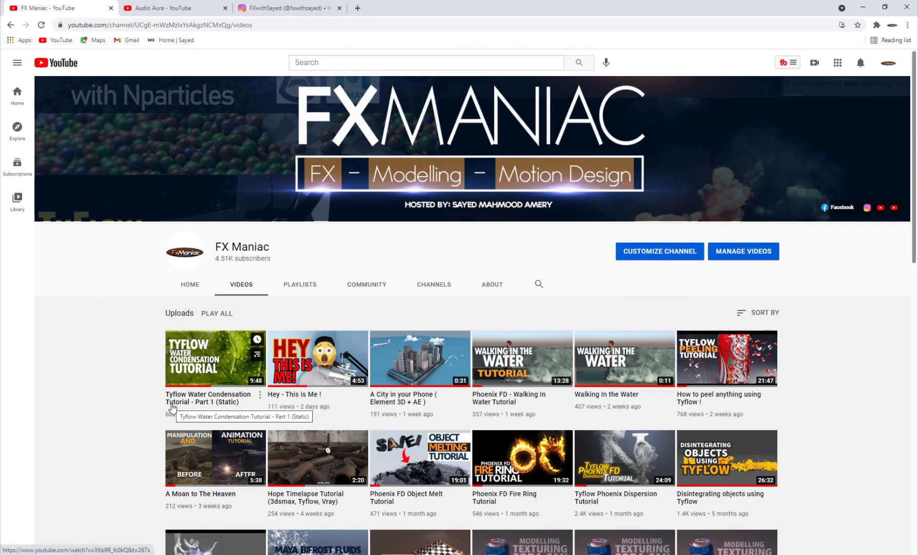
In the web browser, view the Audio Aura channel's uploads and the Instagram profile, then return to the FX Maniac channel.
{"action": "left_click", "coordinate": [187, 8]}
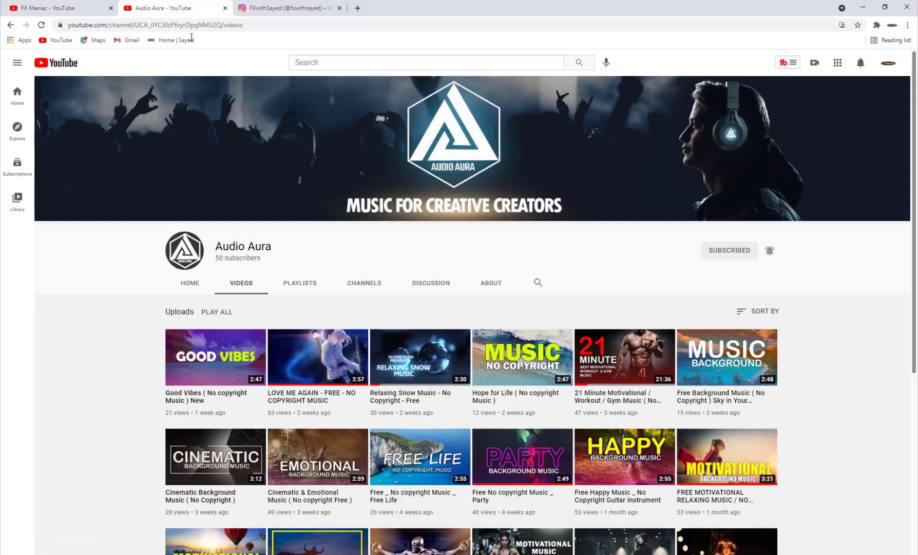
{"action": "scroll", "coordinate": [308, 333], "scroll_direction": "down", "scroll_amount": 3}
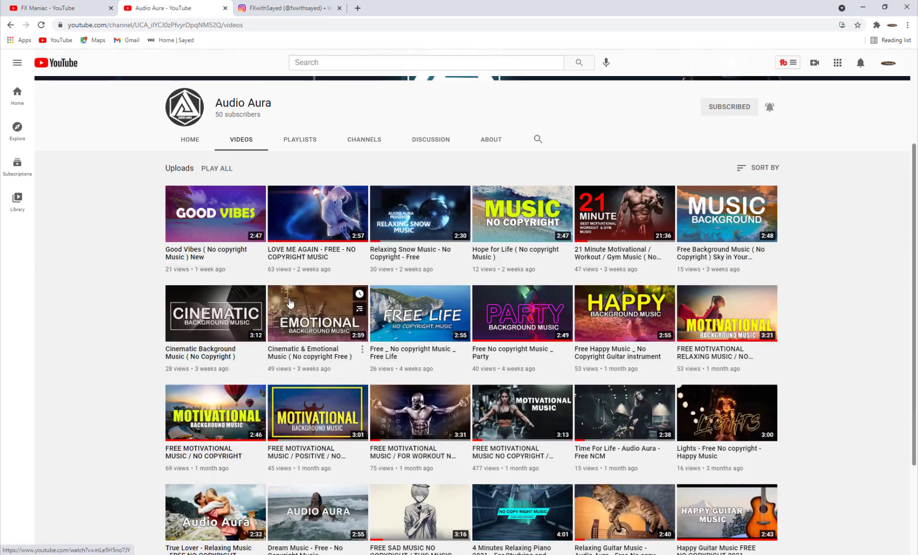
{"action": "scroll", "coordinate": [516, 335], "scroll_direction": "up", "scroll_amount": 1}
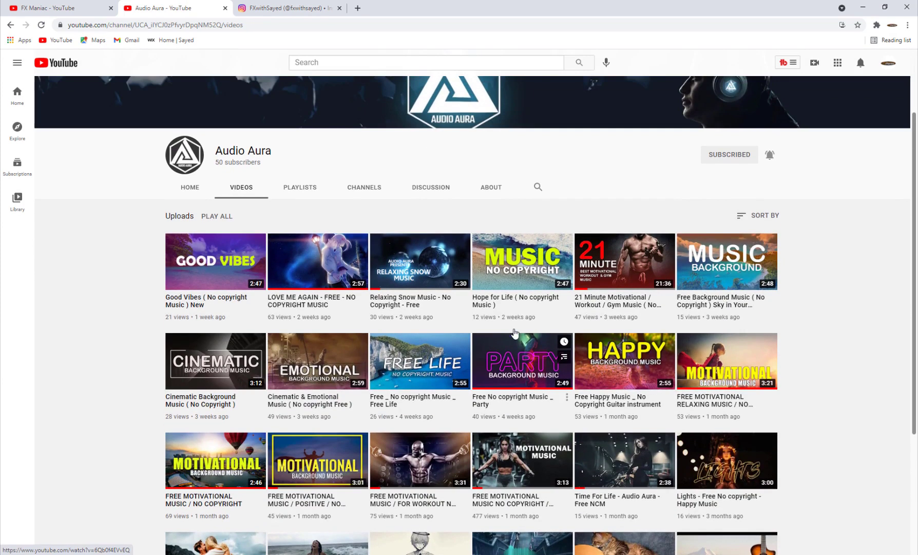
{"action": "left_click", "coordinate": [303, 11]}
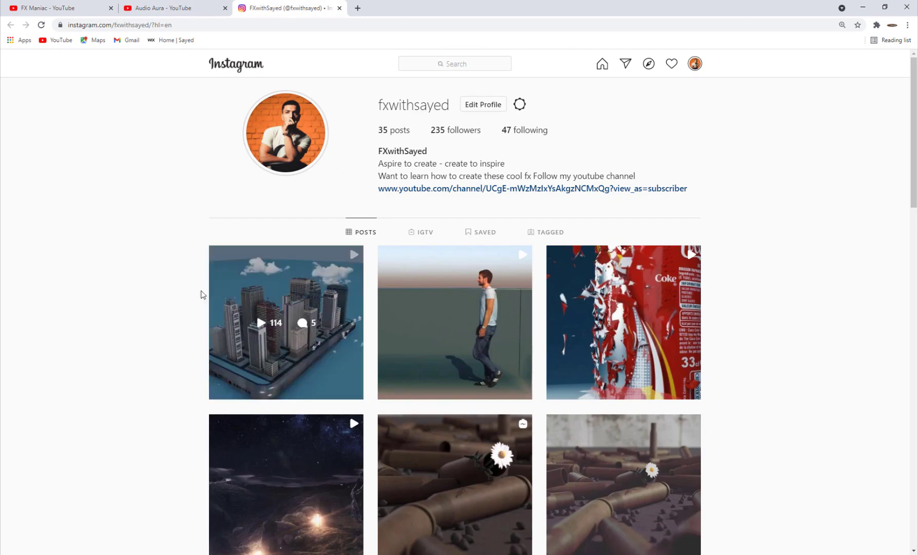
{"action": "scroll", "coordinate": [263, 379], "scroll_direction": "down", "scroll_amount": 5}
{"action": "scroll", "coordinate": [263, 379], "scroll_direction": "up", "scroll_amount": 5}
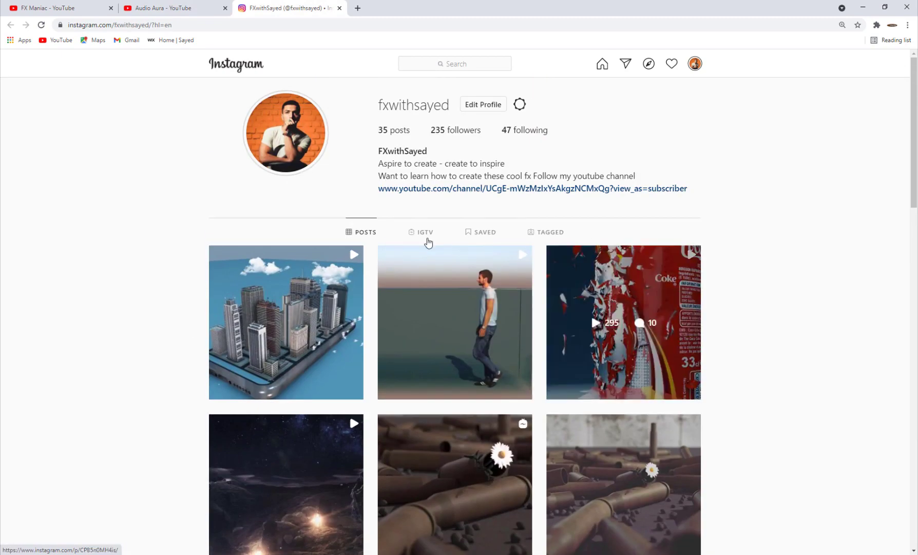
{"action": "left_click", "coordinate": [90, 5]}
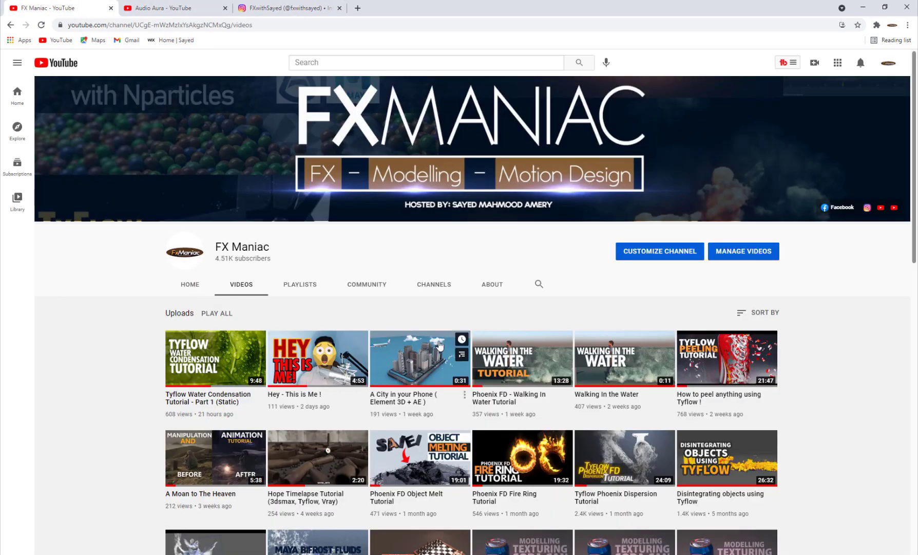